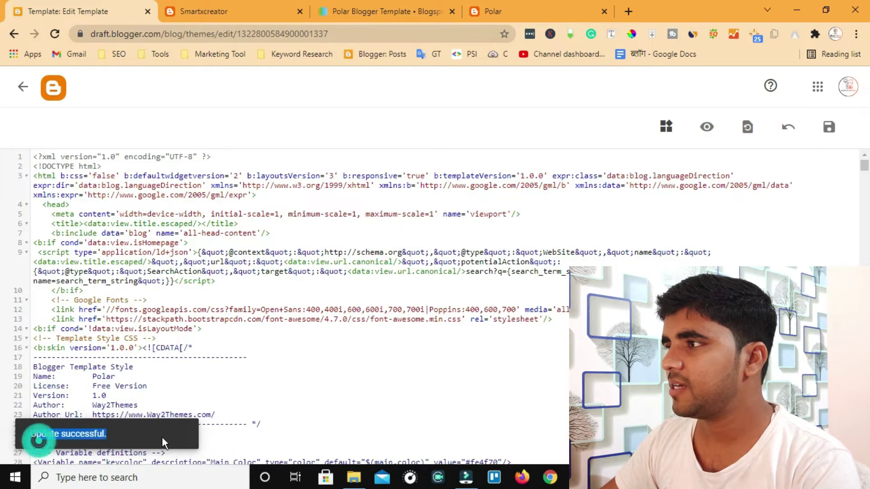
Leave the theme's HTML editor and open the live Smartxcreator blog in a new tab.
{"action": "left_click", "coordinate": [190, 8]}
{"action": "left_click", "coordinate": [46, 14]}
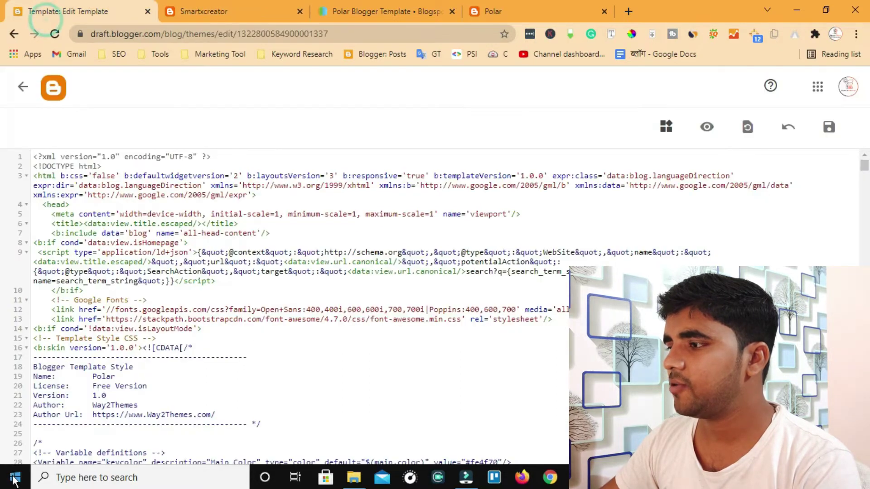
{"action": "left_click", "coordinate": [21, 84]}
{"action": "scroll", "coordinate": [23, 403], "scroll_direction": "down", "scroll_amount": 1}
{"action": "left_click", "coordinate": [46, 369]}
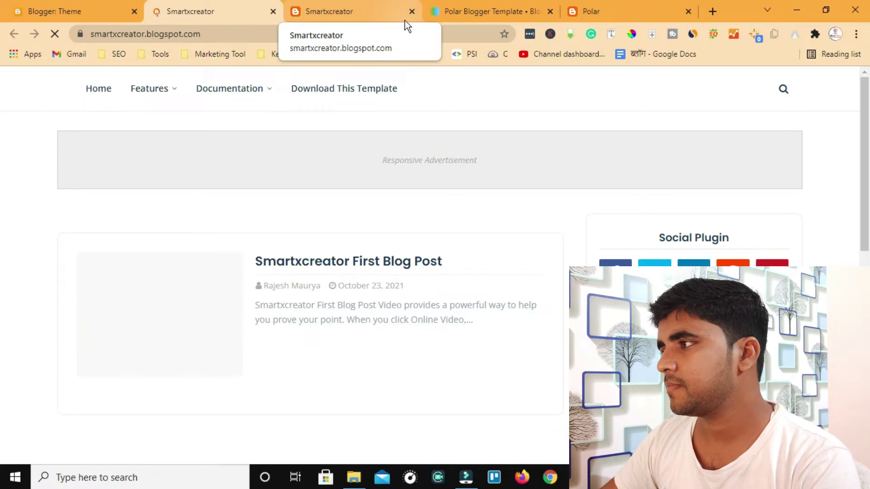
Compare the live blog's homepage in the new Polar theme with the already open page showing the old theme.
{"action": "scroll", "coordinate": [302, 258], "scroll_direction": "down", "scroll_amount": 3}
{"action": "scroll", "coordinate": [302, 264], "scroll_direction": "up", "scroll_amount": 3}
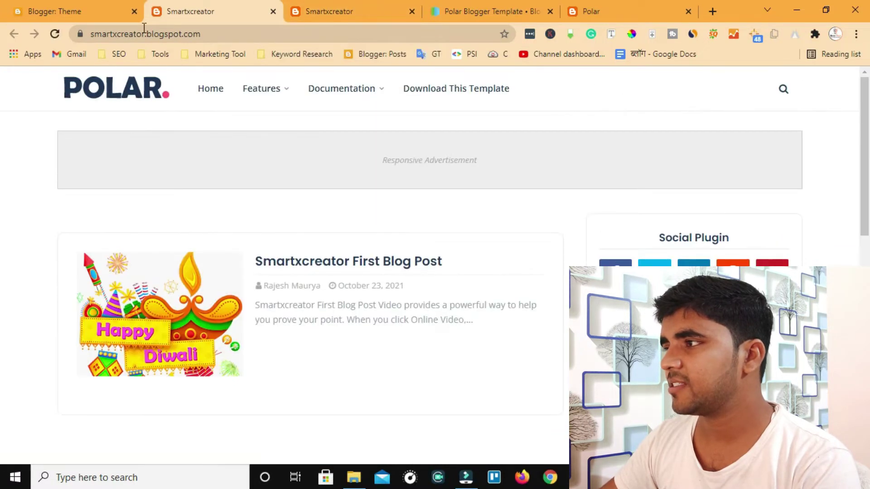
{"action": "left_click_drag", "start_coordinate": [204, 34], "coordinate": [92, 52]}
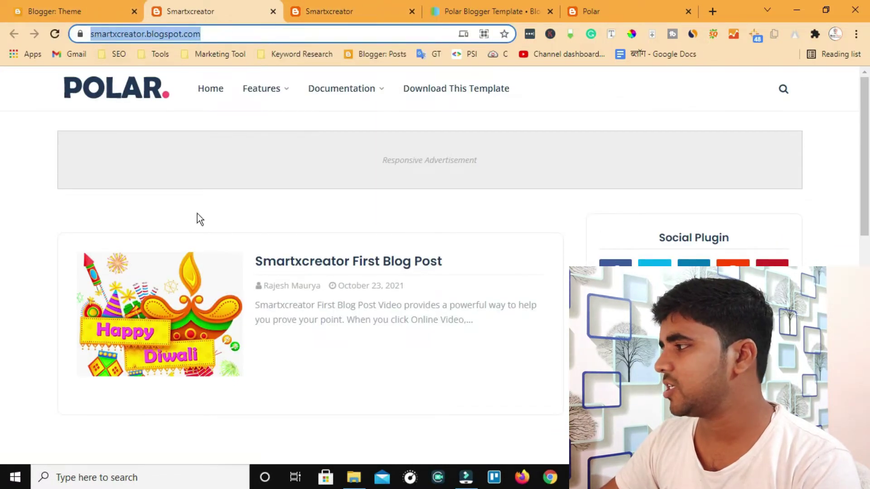
{"action": "scroll", "coordinate": [338, 332], "scroll_direction": "down", "scroll_amount": 3}
{"action": "scroll", "coordinate": [338, 332], "scroll_direction": "up", "scroll_amount": 3}
{"action": "scroll", "coordinate": [338, 332], "scroll_direction": "down", "scroll_amount": 4}
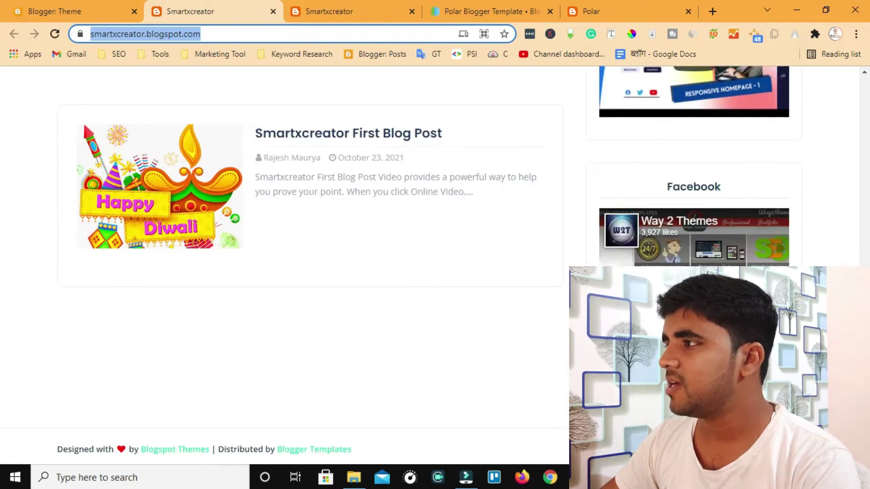
{"action": "left_click", "coordinate": [320, 11]}
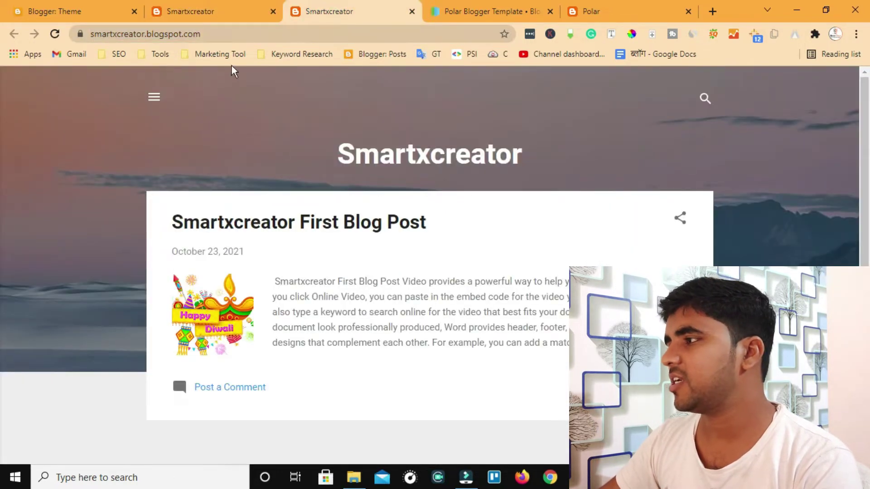
{"action": "left_click", "coordinate": [89, 34]}
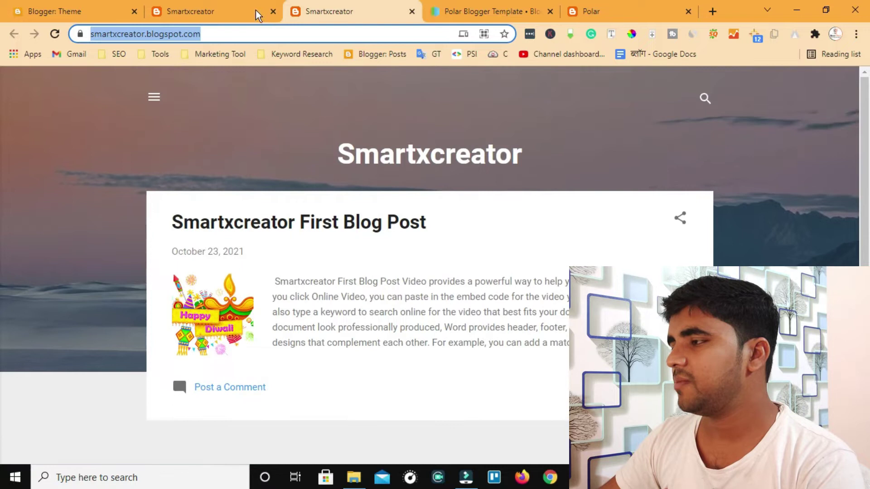
Examine the Polar-themed homepage from the menu and ad area through the sidebar widgets to the footer.
{"action": "left_click", "coordinate": [258, 13]}
{"action": "scroll", "coordinate": [423, 280], "scroll_direction": "up", "scroll_amount": 5}
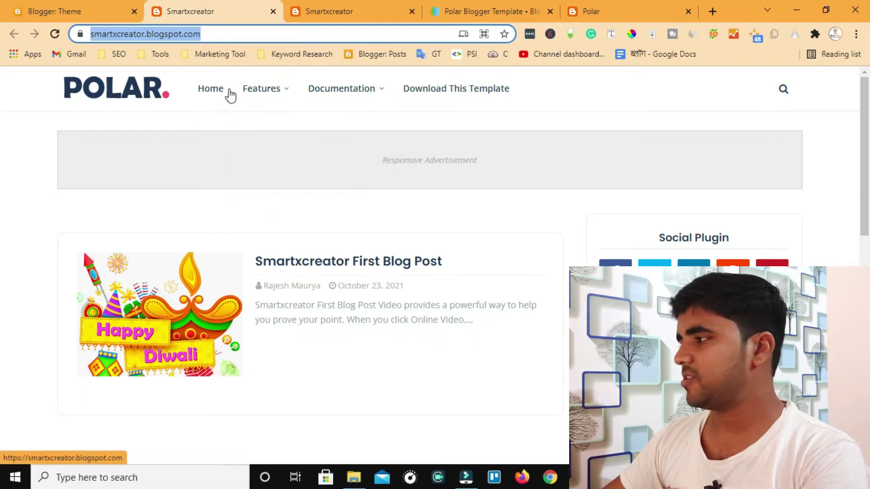
{"action": "scroll", "coordinate": [484, 159], "scroll_direction": "down", "scroll_amount": 3}
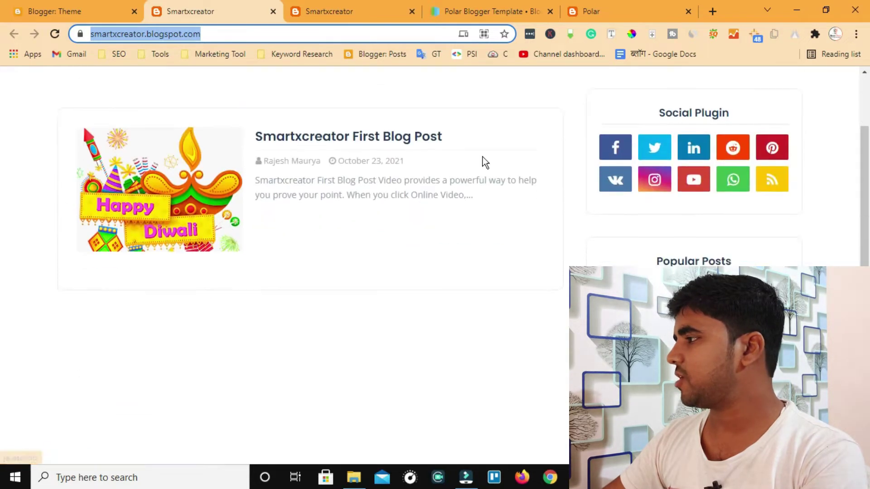
{"action": "scroll", "coordinate": [780, 195], "scroll_direction": "down", "scroll_amount": 5}
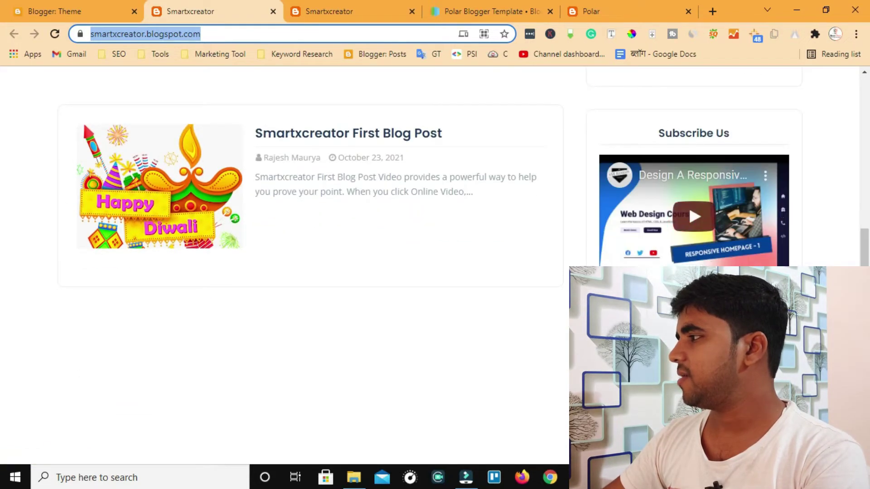
{"action": "scroll", "coordinate": [780, 196], "scroll_direction": "up", "scroll_amount": 3}
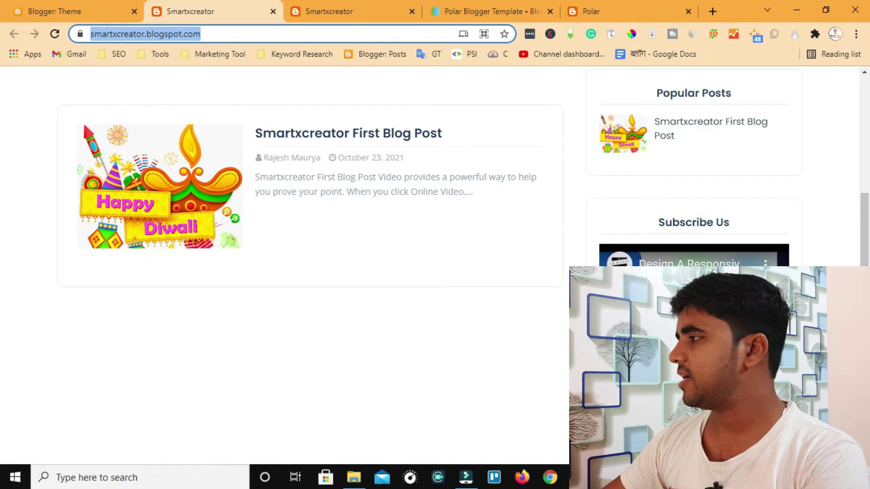
{"action": "scroll", "coordinate": [690, 240], "scroll_direction": "down", "scroll_amount": 5}
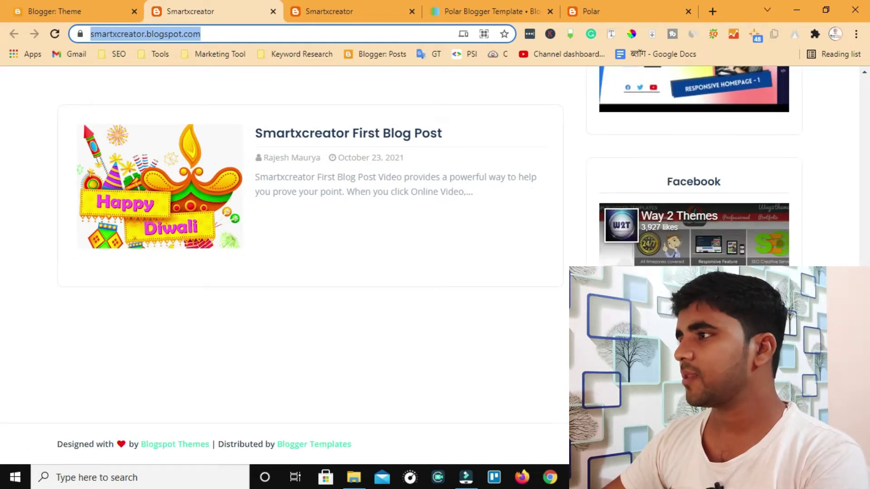
In the blog's Layout, replace the Header Logo image with smartxtech.png uploaded from the computer and save the header.
{"action": "key", "text": "ctrl+shift+Tab"}
{"action": "scroll", "coordinate": [363, 349], "scroll_direction": "down", "scroll_amount": 3}
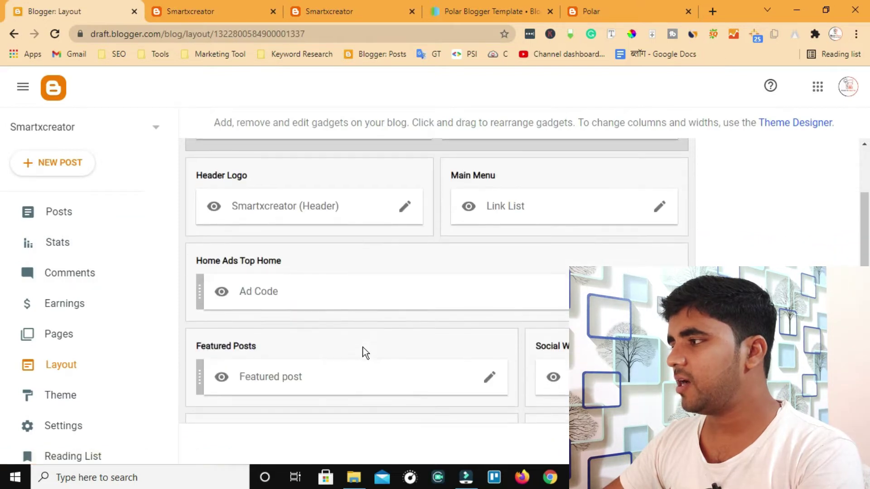
{"action": "scroll", "coordinate": [357, 312], "scroll_direction": "up", "scroll_amount": 1}
{"action": "left_click", "coordinate": [404, 272]}
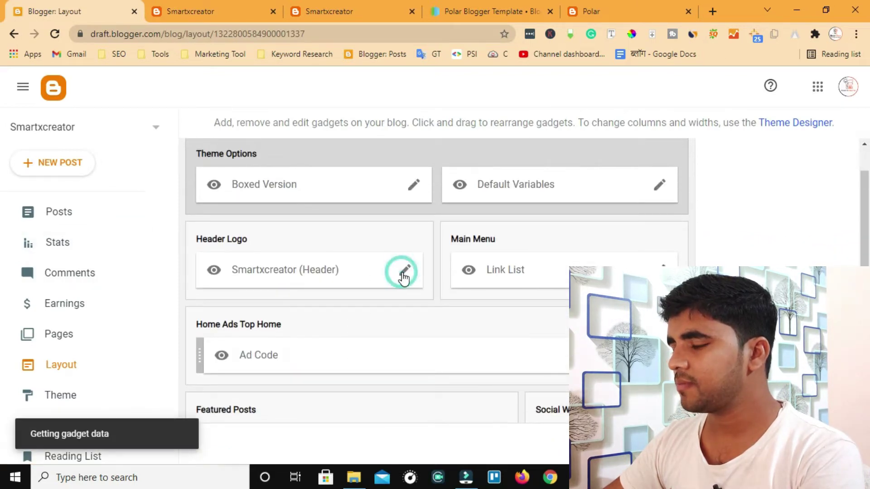
{"action": "scroll", "coordinate": [415, 309], "scroll_direction": "down", "scroll_amount": 4}
{"action": "scroll", "coordinate": [418, 312], "scroll_direction": "up", "scroll_amount": 4}
{"action": "scroll", "coordinate": [418, 312], "scroll_direction": "down", "scroll_amount": 3}
{"action": "scroll", "coordinate": [442, 301], "scroll_direction": "up", "scroll_amount": 2}
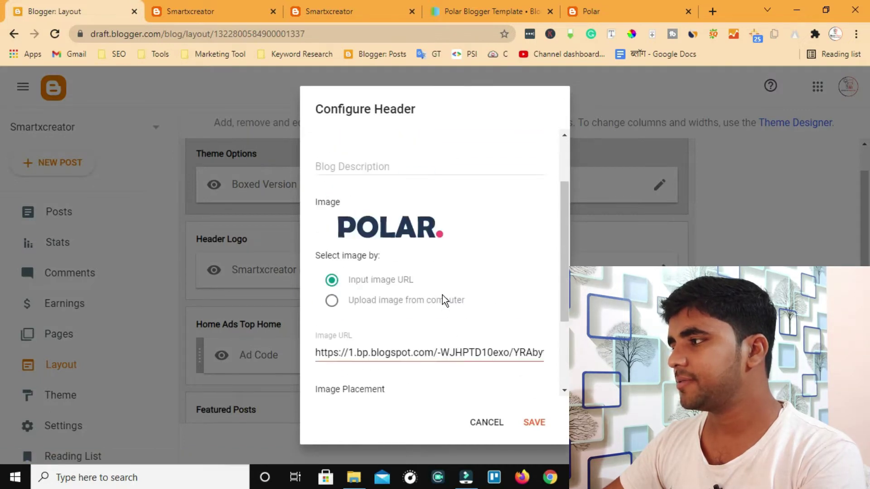
{"action": "left_click", "coordinate": [332, 317]}
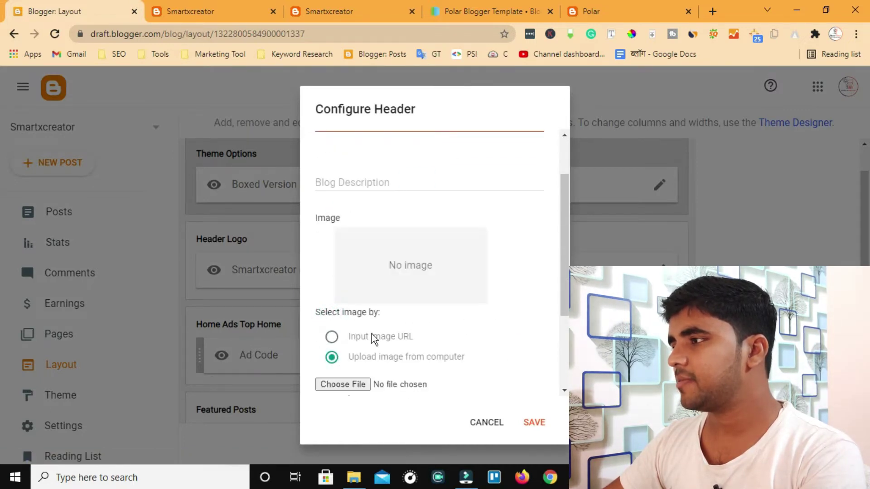
{"action": "left_click", "coordinate": [359, 389]}
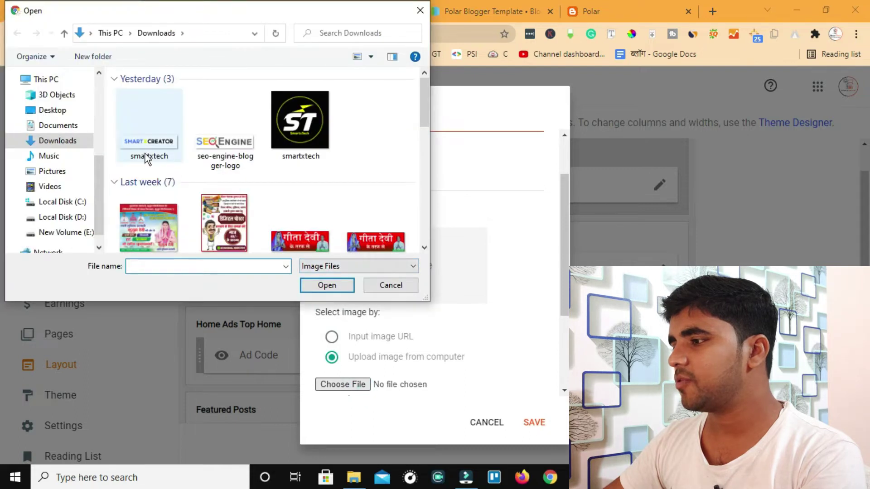
{"action": "double_click", "coordinate": [145, 153]}
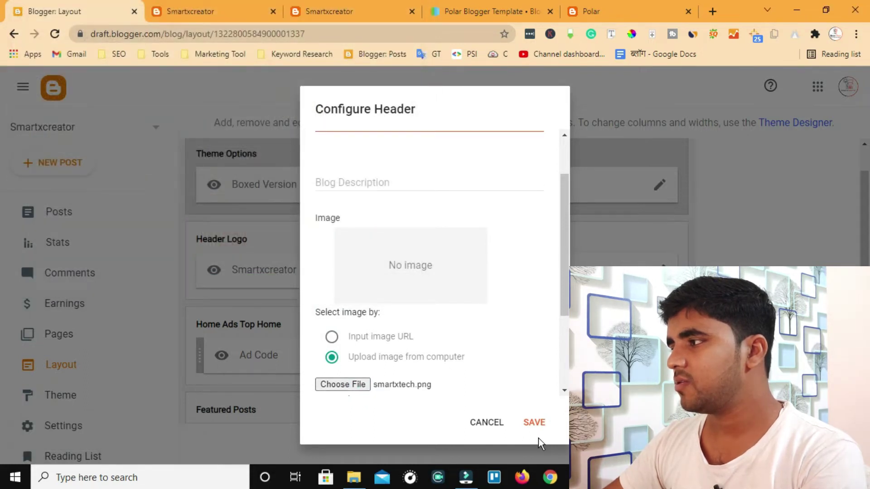
{"action": "left_click", "coordinate": [531, 422]}
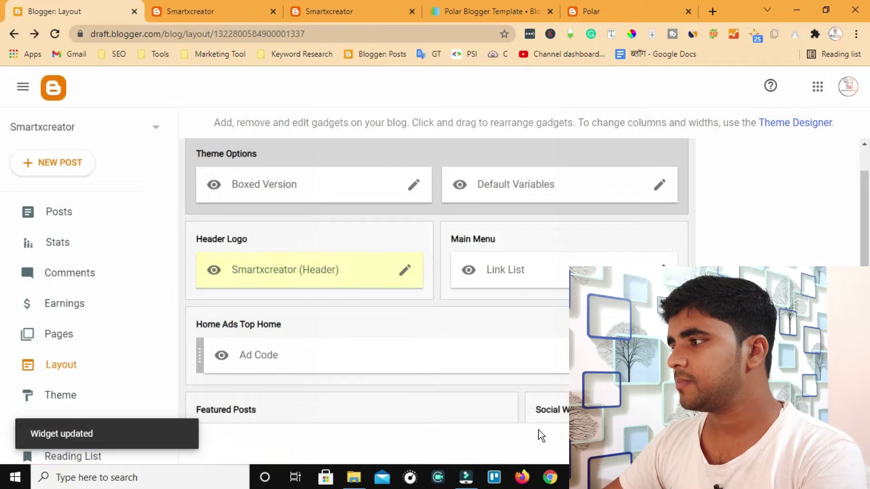
Reload the live blog to check its header logo, and return to the Layout page.
{"action": "left_click", "coordinate": [183, 7]}
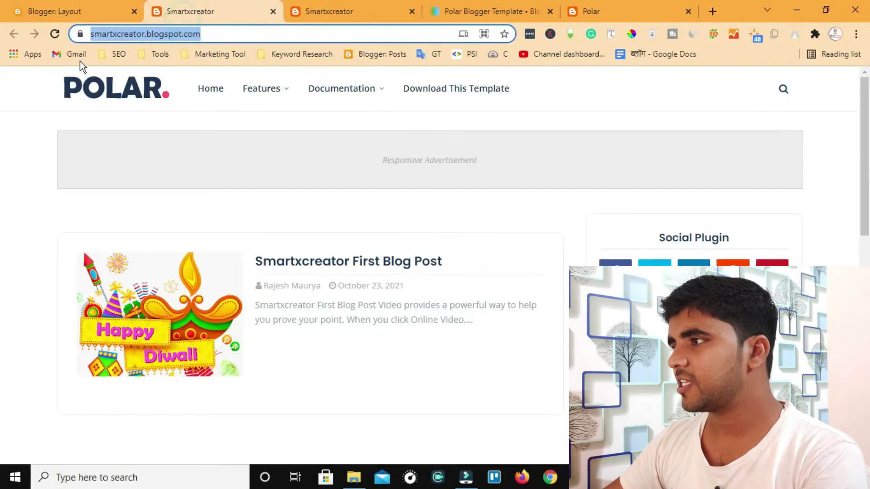
{"action": "left_click", "coordinate": [55, 34]}
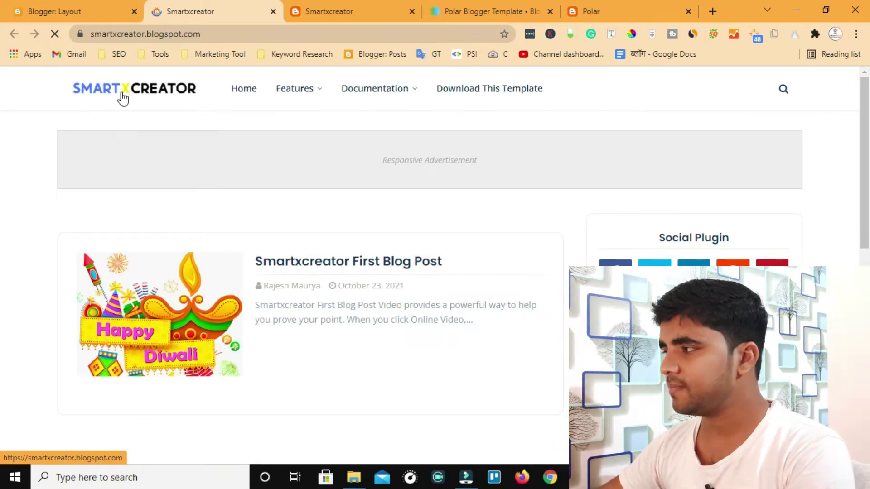
{"action": "left_click", "coordinate": [55, 12]}
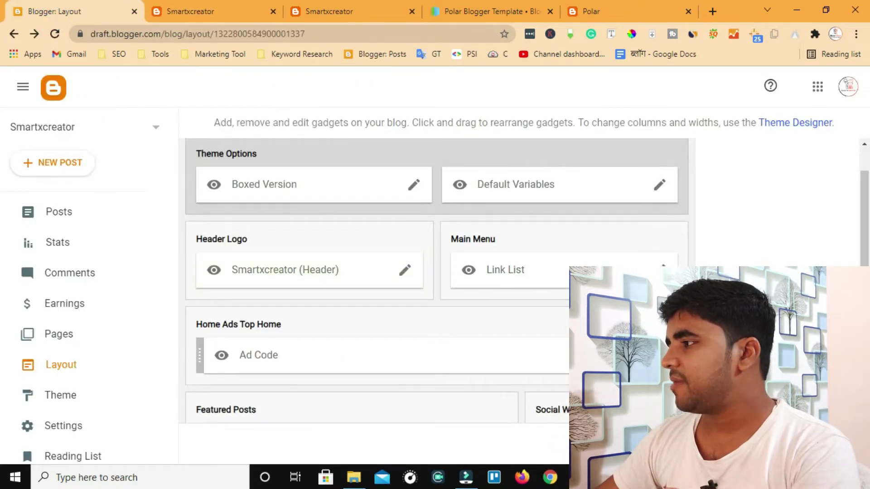
Open the Main Menu link list for editing and check its menu entries on the live blog.
{"action": "left_click", "coordinate": [662, 268]}
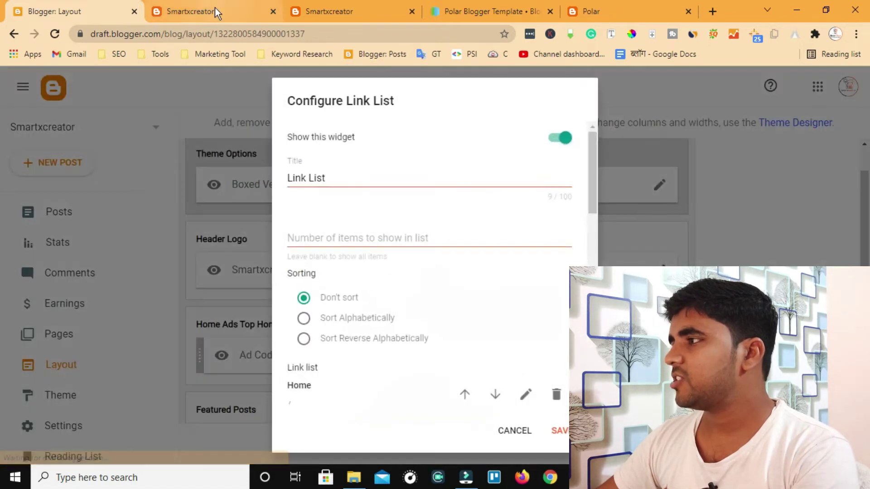
{"action": "left_click", "coordinate": [214, 8]}
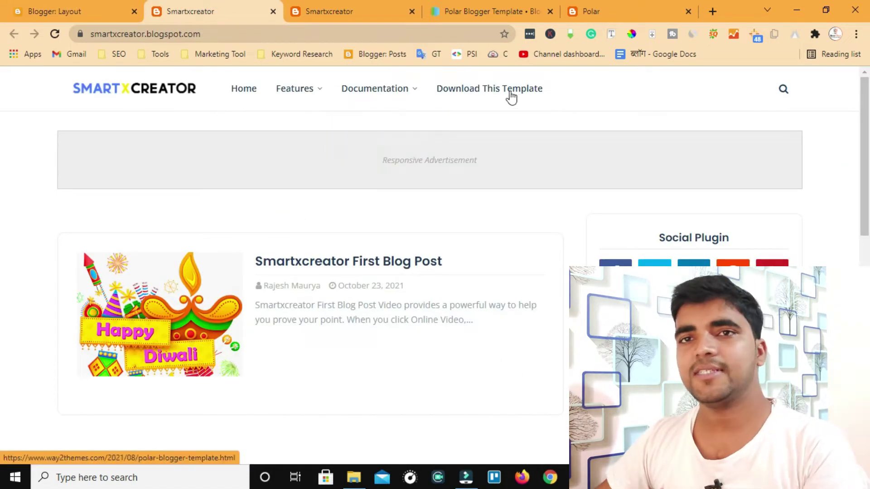
{"action": "mouse_move", "coordinate": [382, 85]}
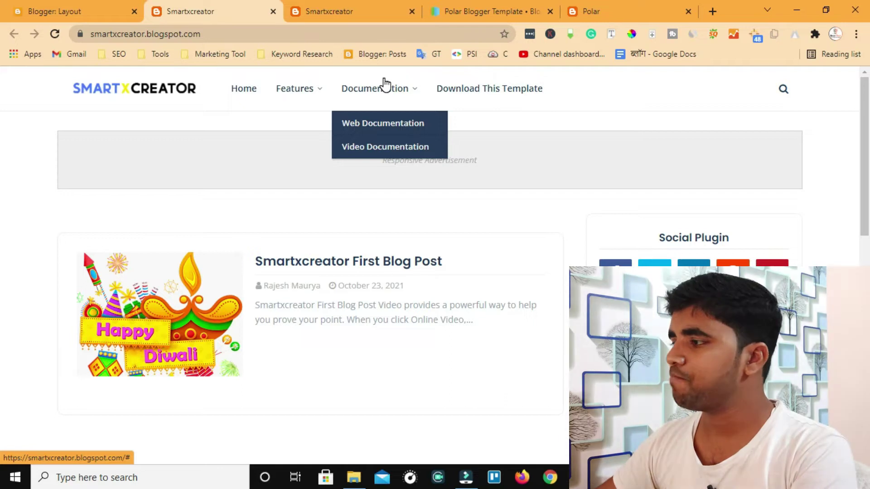
{"action": "left_click", "coordinate": [109, 9]}
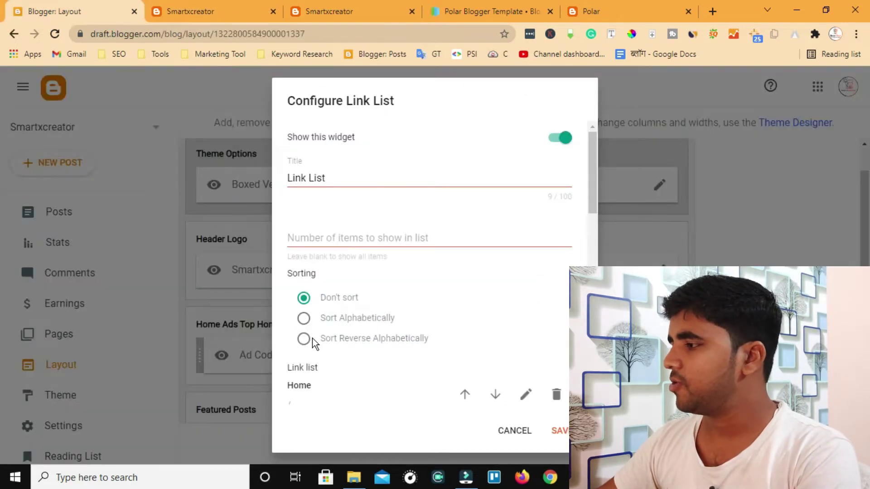
Delete the Main Menu links below Features, including _Multi DropDown, __DropDown 1 and __DropDown 2.
{"action": "scroll", "coordinate": [312, 339], "scroll_direction": "down", "scroll_amount": 5}
{"action": "scroll", "coordinate": [362, 367], "scroll_direction": "down", "scroll_amount": 6}
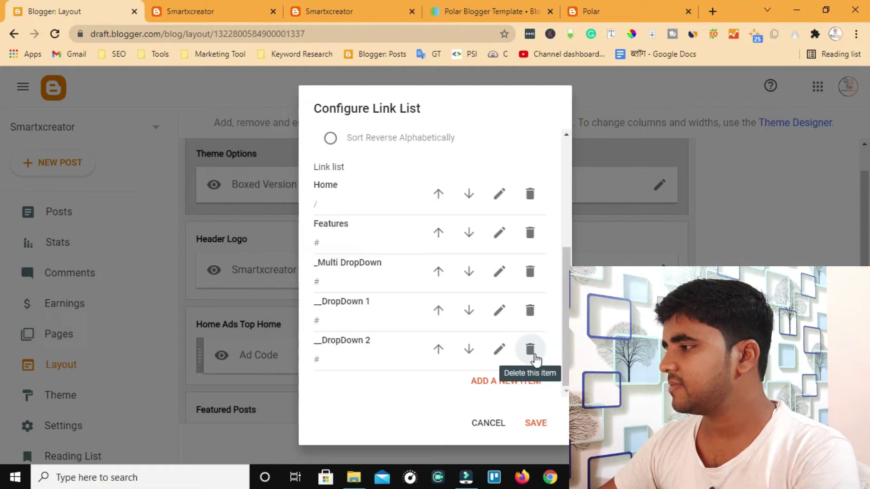
{"action": "left_click", "coordinate": [534, 353]}
{"action": "left_click", "coordinate": [534, 354]}
{"action": "left_click", "coordinate": [534, 354]}
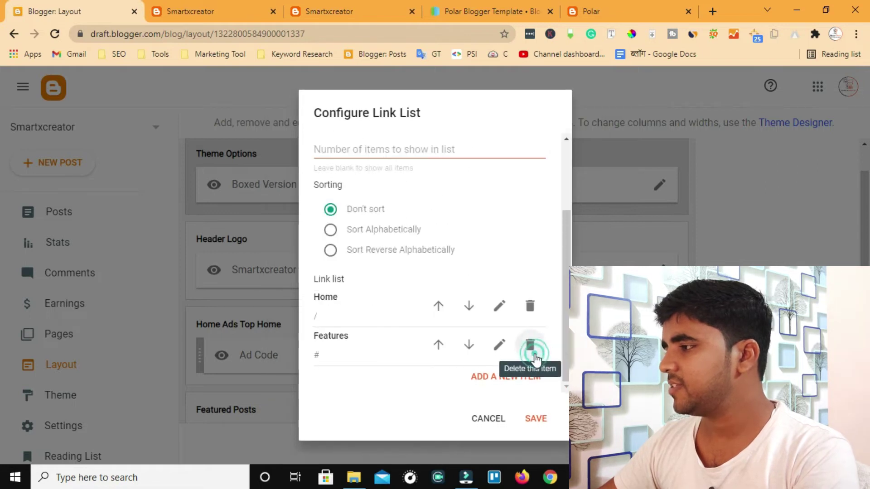
{"action": "left_click", "coordinate": [497, 379]}
{"action": "scroll", "coordinate": [343, 386], "scroll_direction": "down", "scroll_amount": 3}
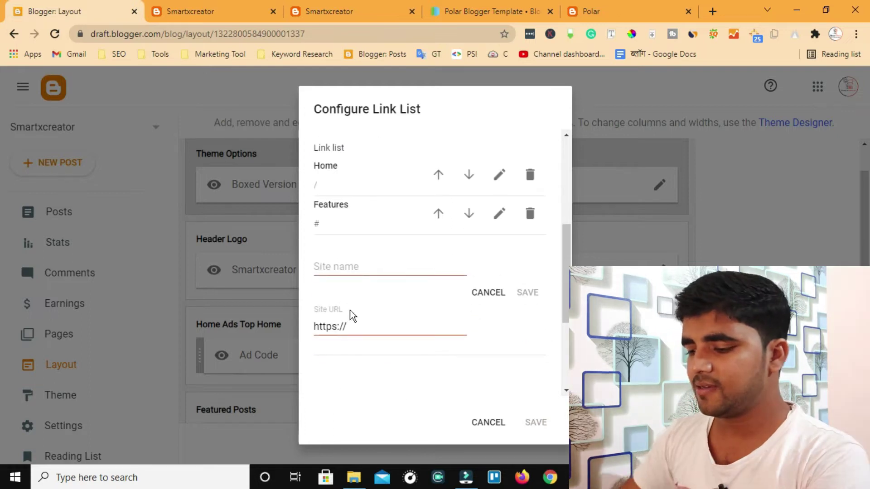
{"action": "left_click", "coordinate": [350, 271]}
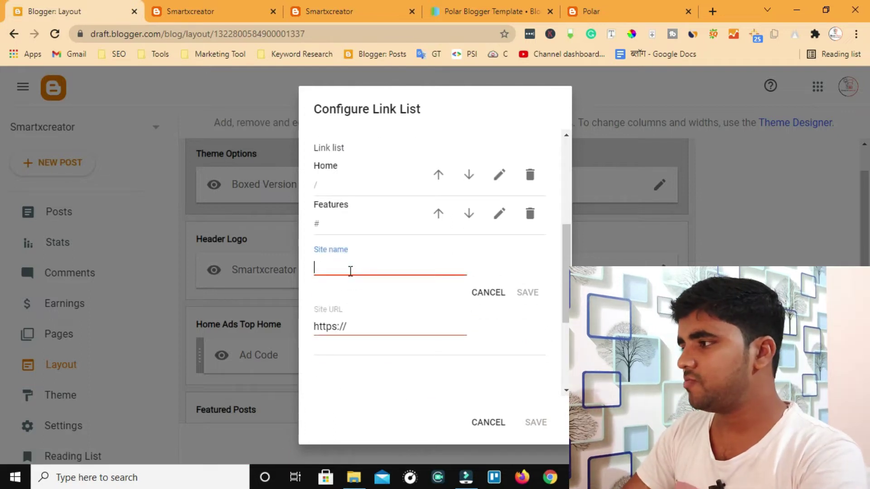
{"action": "type", "text": "YOutube Tips"}
{"action": "left_click", "coordinate": [527, 292]}
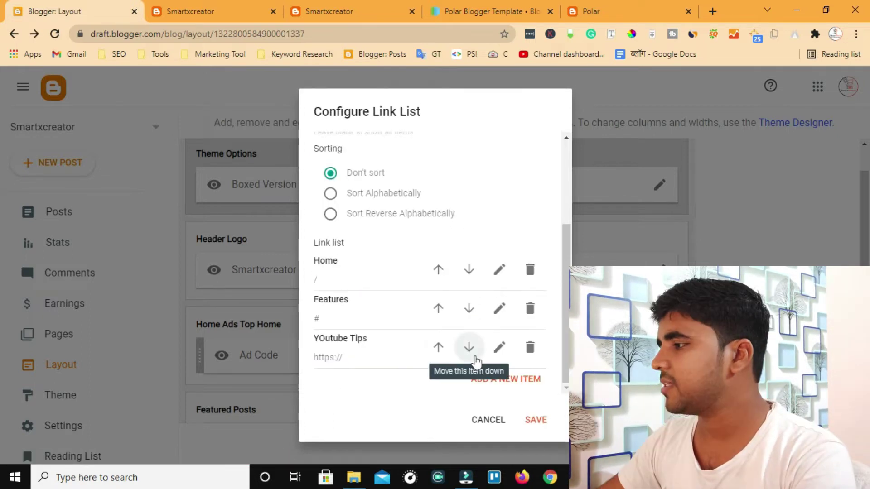
{"action": "left_click", "coordinate": [514, 376]}
{"action": "scroll", "coordinate": [455, 379], "scroll_direction": "down", "scroll_amount": 2}
{"action": "left_click", "coordinate": [385, 339]}
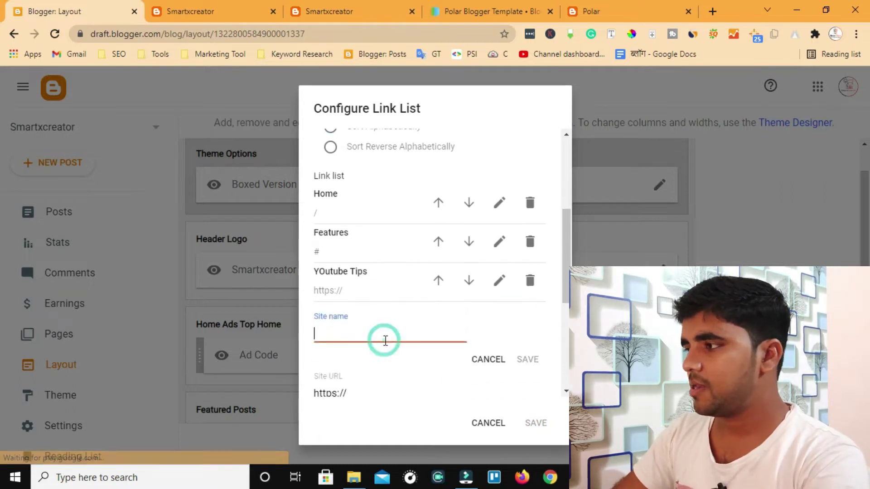
{"action": "type", "text": "Cre"}
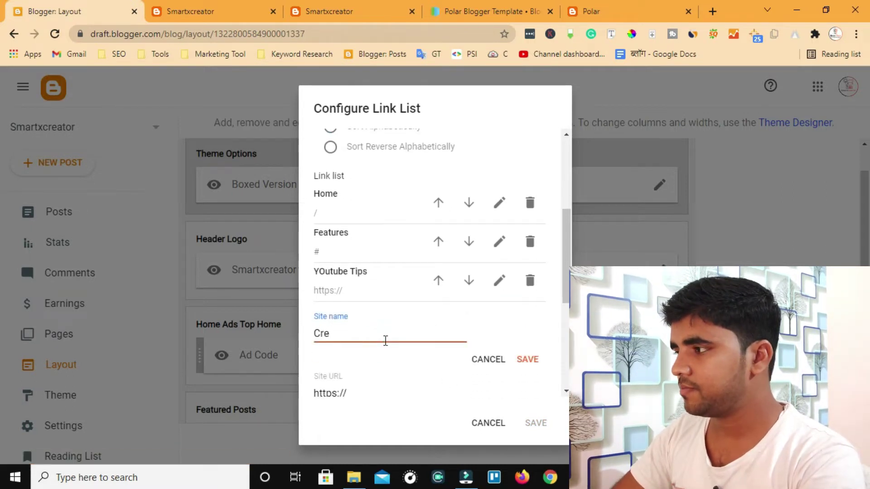
{"action": "type", "text": "ator Idea"}
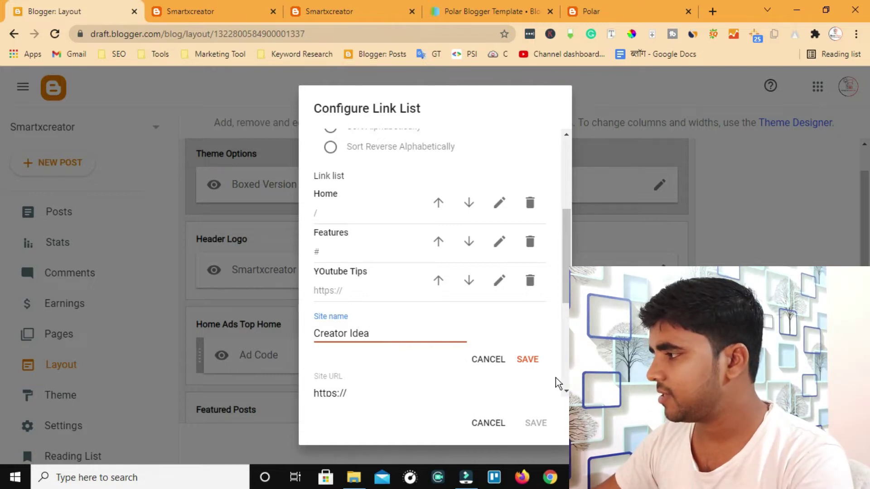
{"action": "left_click", "coordinate": [526, 360]}
{"action": "left_click", "coordinate": [537, 423]}
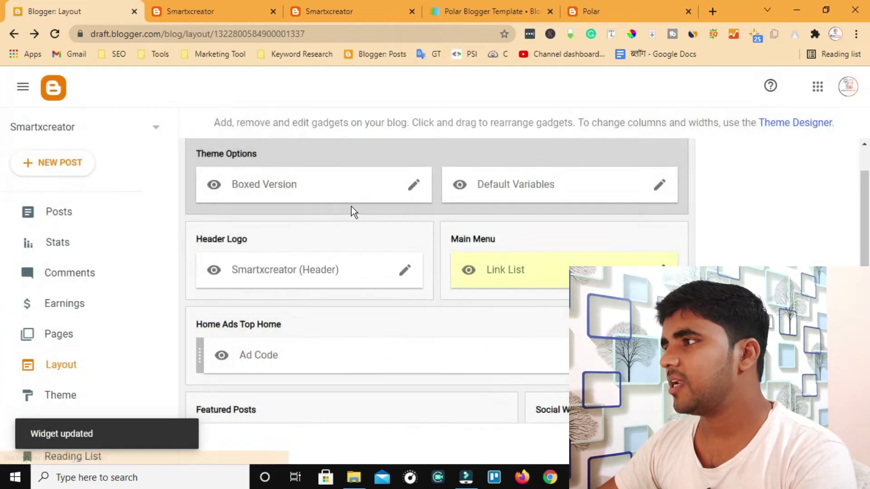
Reload the live Smartxcreator blog and check its main menu and Social Plugin icons.
{"action": "left_click", "coordinate": [221, 10]}
{"action": "left_click", "coordinate": [55, 33]}
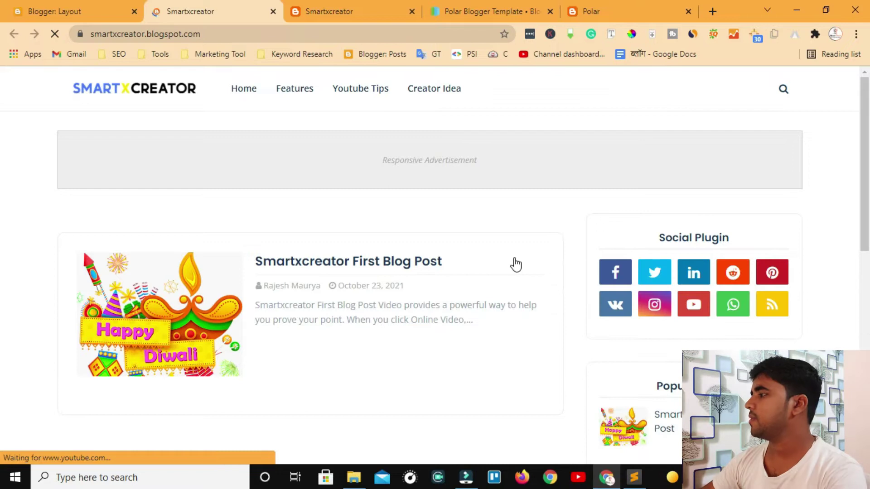
{"action": "scroll", "coordinate": [647, 300], "scroll_direction": "down", "scroll_amount": 1}
{"action": "scroll", "coordinate": [648, 299], "scroll_direction": "up", "scroll_amount": 1}
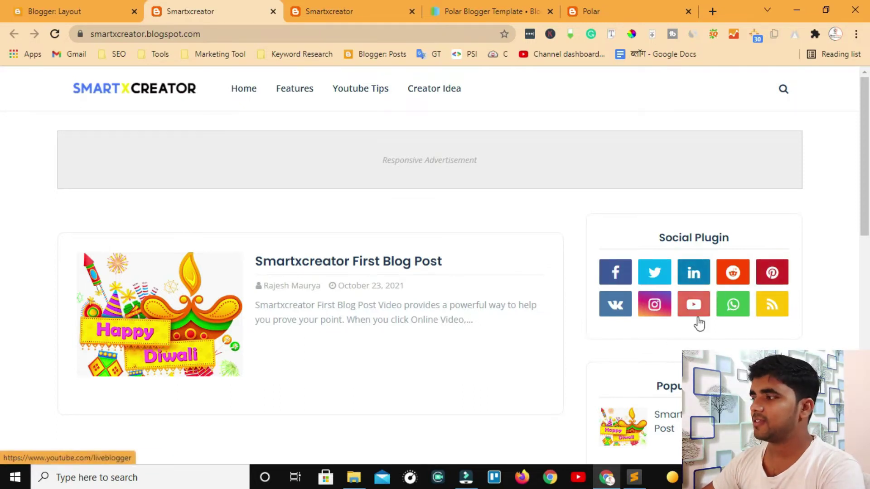
Open the Social Plugin link list in Layout and delete its entries except facebook, instagram and youtube.
{"action": "left_click", "coordinate": [121, 8]}
{"action": "scroll", "coordinate": [653, 328], "scroll_direction": "down", "scroll_amount": 3}
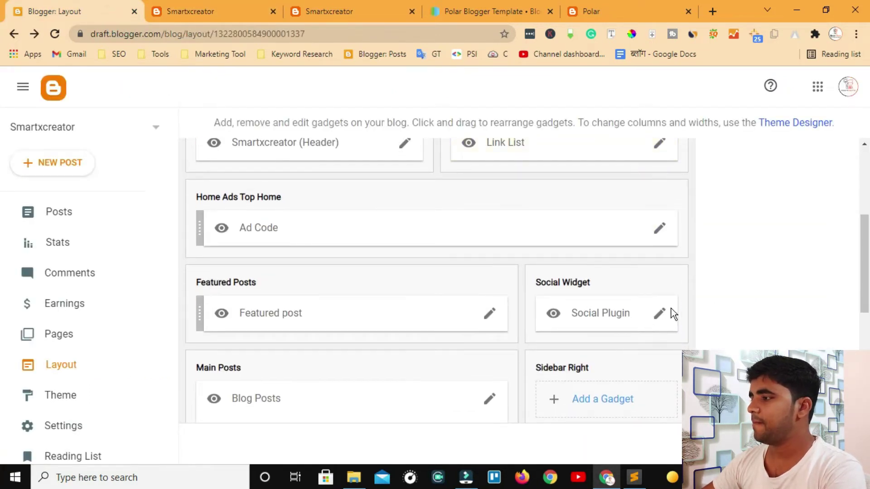
{"action": "left_click", "coordinate": [662, 311]}
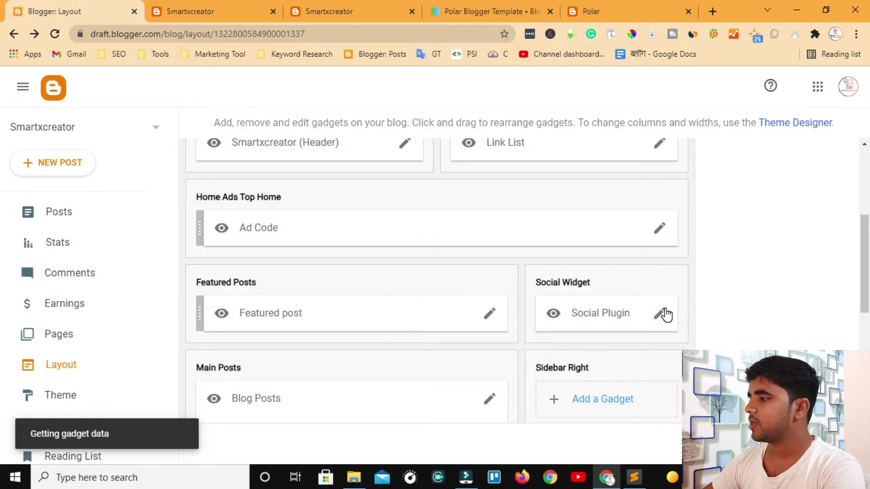
{"action": "scroll", "coordinate": [435, 320], "scroll_direction": "down", "scroll_amount": 5}
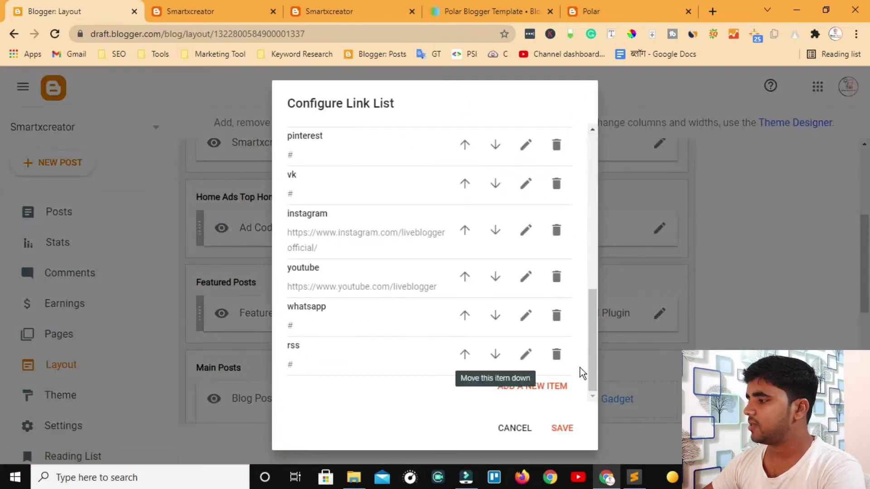
{"action": "left_click", "coordinate": [557, 354]}
{"action": "left_click", "coordinate": [558, 356]}
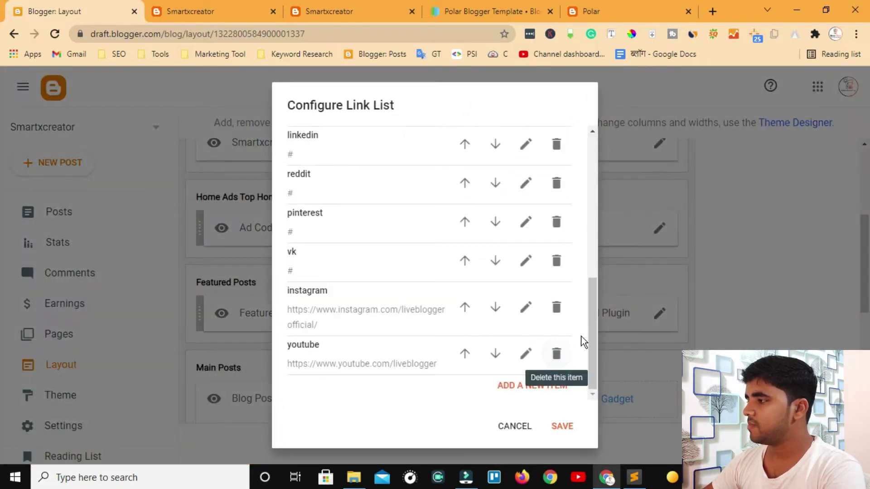
{"action": "left_click", "coordinate": [559, 264]}
{"action": "left_click", "coordinate": [560, 268]}
{"action": "left_click", "coordinate": [560, 268]}
{"action": "left_click", "coordinate": [561, 268]}
{"action": "left_click", "coordinate": [557, 259]}
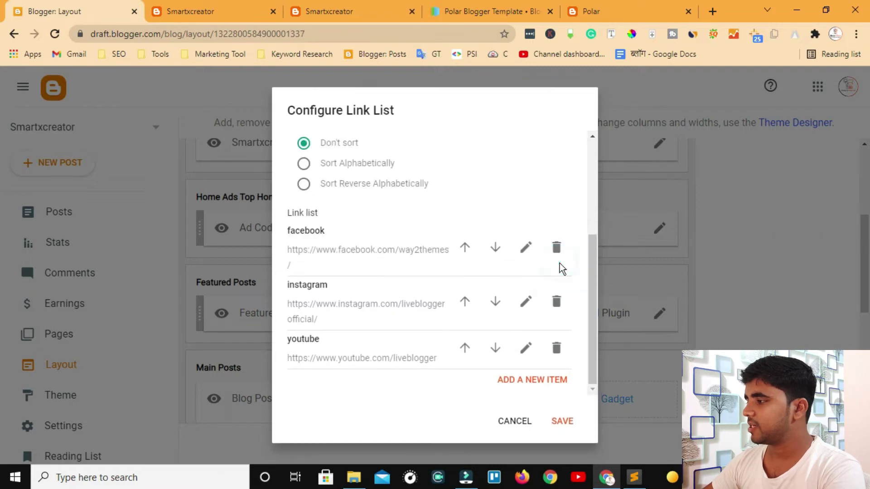
Save the Social Plugin link list and reload the live blog to check its social icons.
{"action": "left_click", "coordinate": [562, 421]}
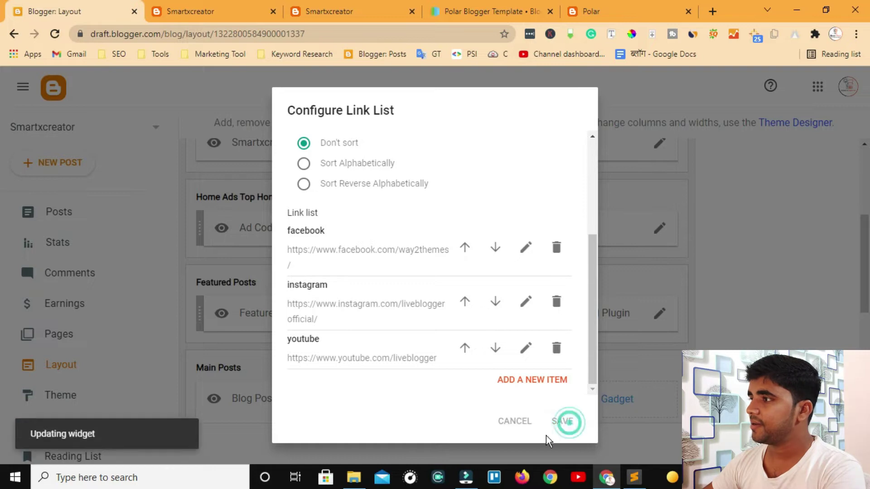
{"action": "left_click", "coordinate": [203, 11]}
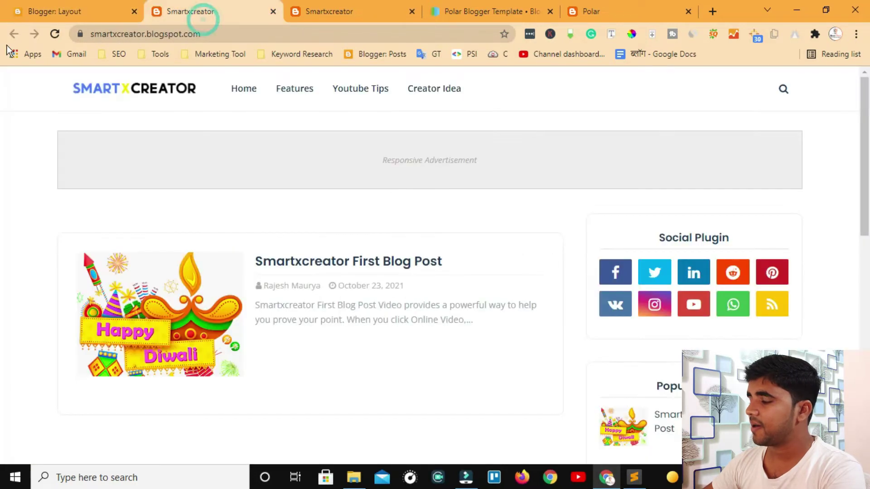
{"action": "left_click", "coordinate": [54, 34]}
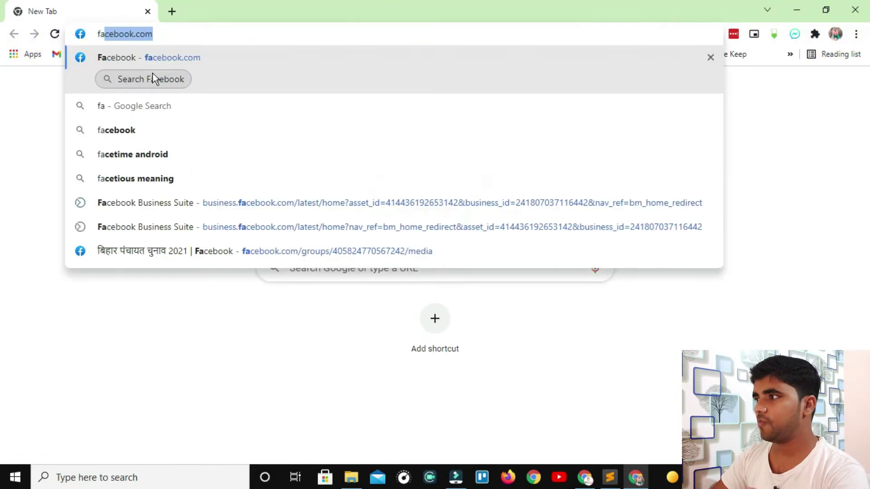
In a separate browser window, copy the addresses of the Smartxcreator Facebook page and Instagram profile.
{"action": "type", "text": "ce"}
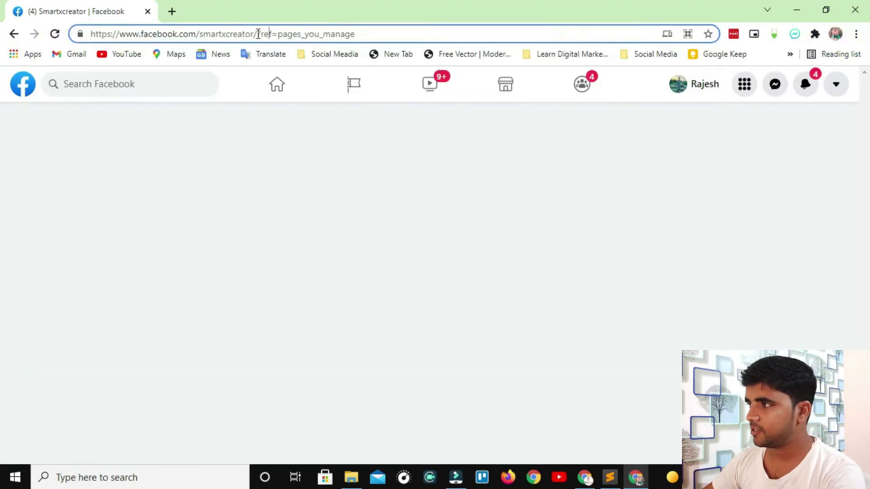
{"action": "left_click_drag", "start_coordinate": [257, 34], "coordinate": [79, 40]}
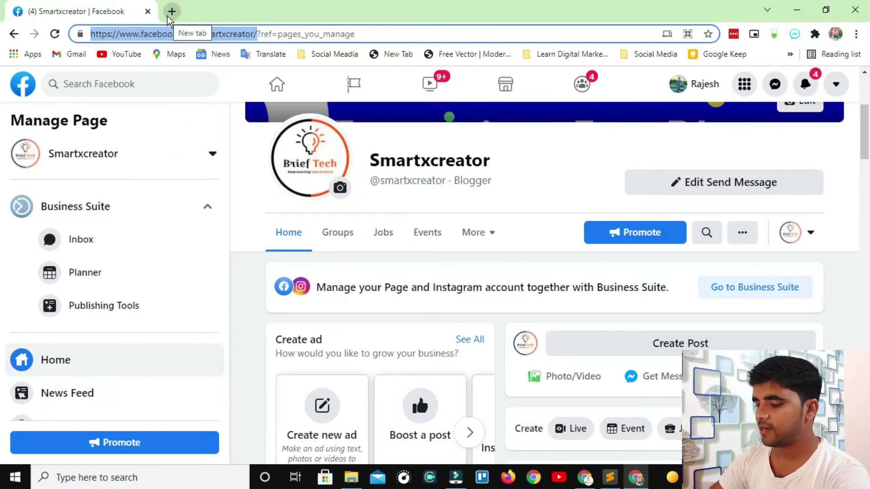
{"action": "left_click", "coordinate": [168, 17]}
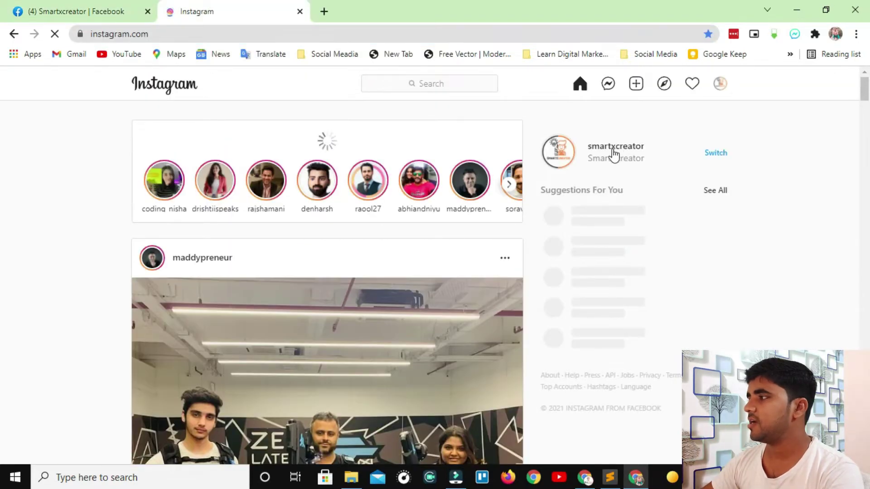
{"action": "left_click", "coordinate": [614, 149]}
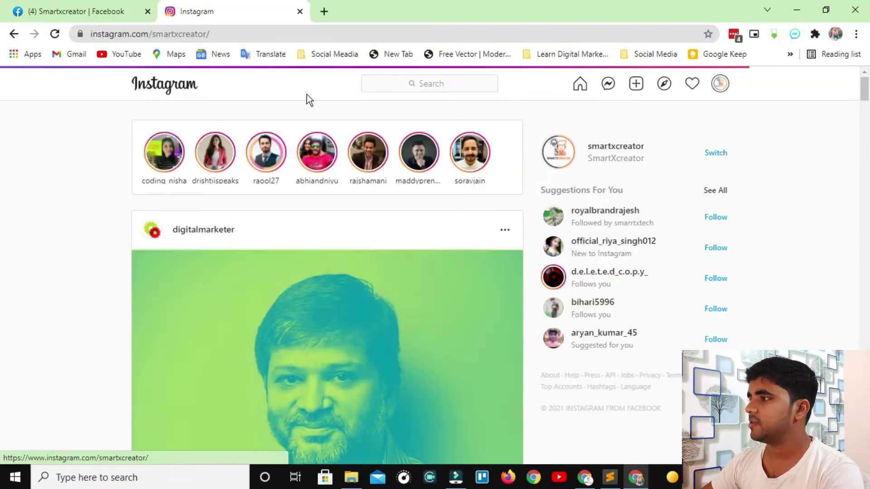
{"action": "left_click", "coordinate": [236, 30]}
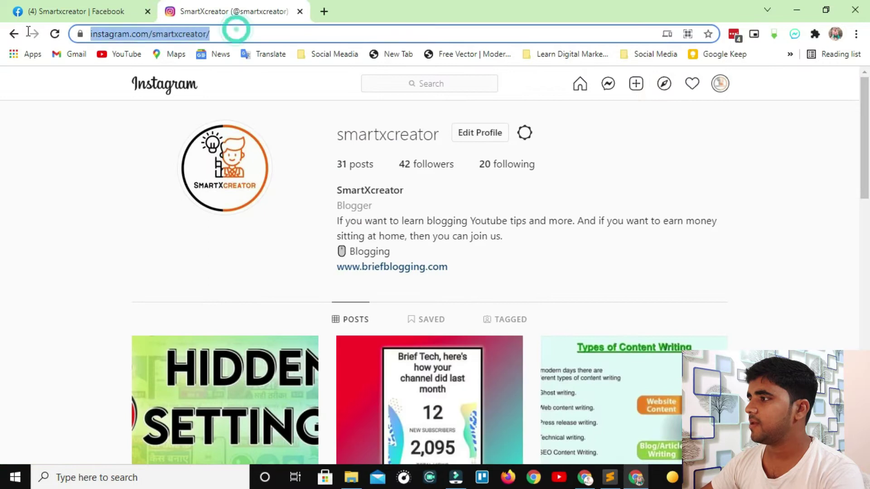
{"action": "right_click", "coordinate": [176, 33]}
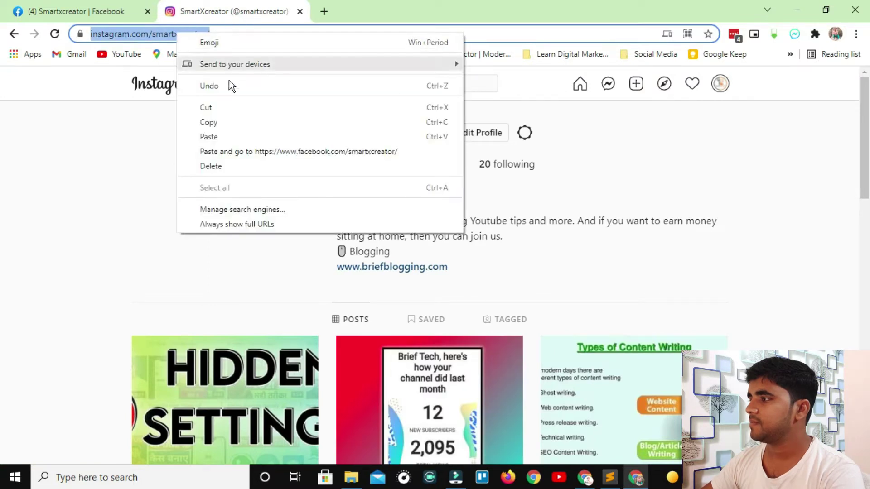
{"action": "left_click", "coordinate": [221, 126]}
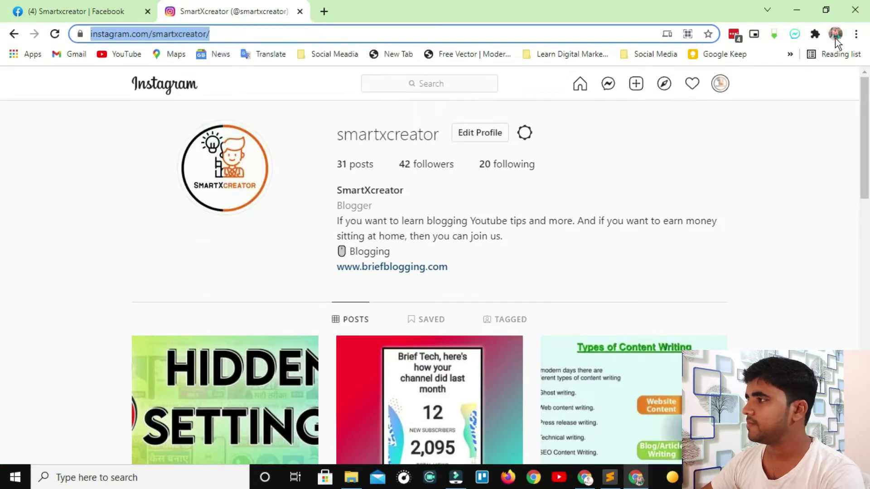
Open the SmartXcreator YouTube channel in a new tab and copy its address.
{"action": "right_click", "coordinate": [107, 54]}
{"action": "left_click", "coordinate": [135, 64]}
{"action": "left_click", "coordinate": [357, 8]}
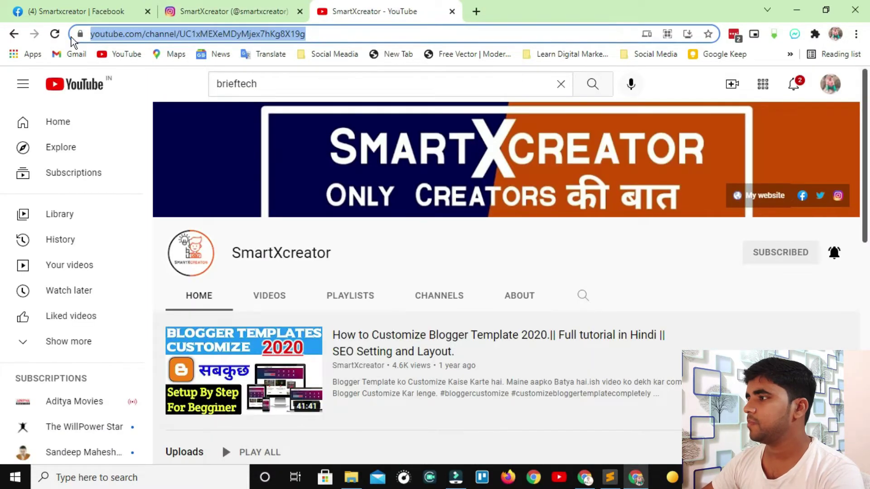
{"action": "right_click", "coordinate": [133, 36]}
{"action": "left_click", "coordinate": [175, 126]}
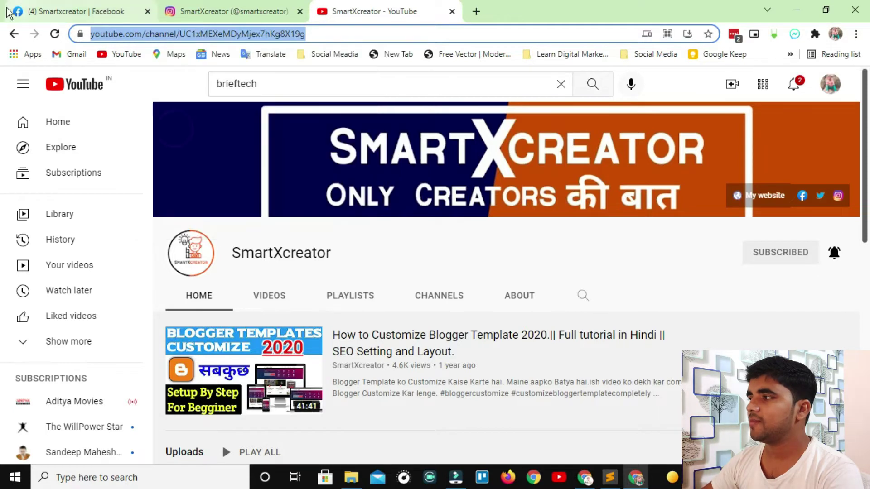
{"action": "left_click", "coordinate": [72, 11]}
{"action": "left_click", "coordinate": [197, 11]}
{"action": "left_click", "coordinate": [389, 11]}
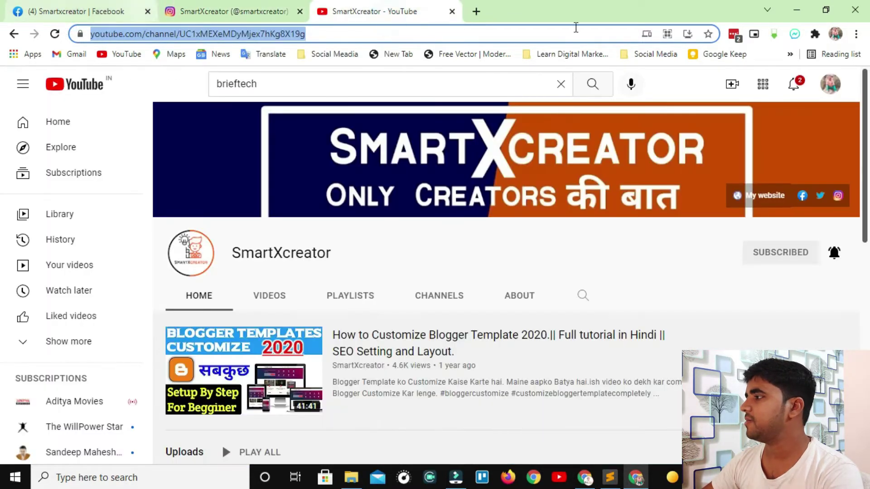
{"action": "left_click", "coordinate": [796, 10]}
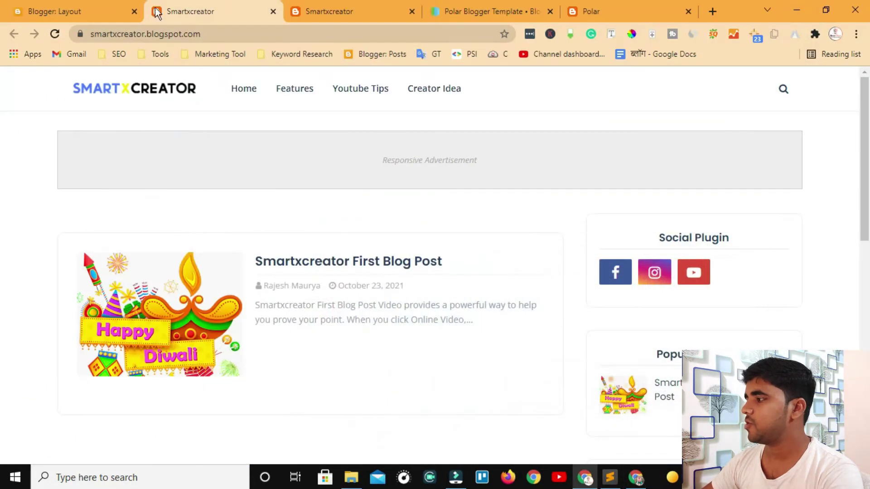
{"action": "left_click", "coordinate": [39, 11]}
{"action": "left_click", "coordinate": [659, 321]}
{"action": "scroll", "coordinate": [467, 317], "scroll_direction": "down", "scroll_amount": 4}
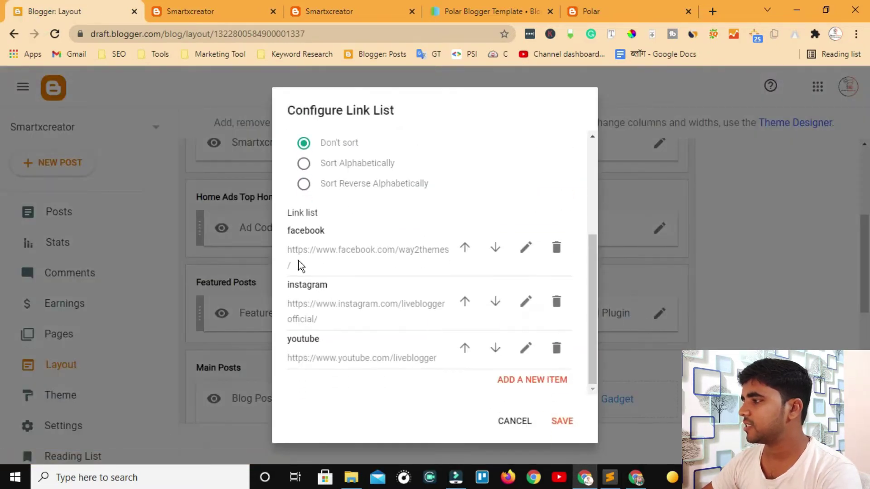
{"action": "left_click", "coordinate": [527, 247]}
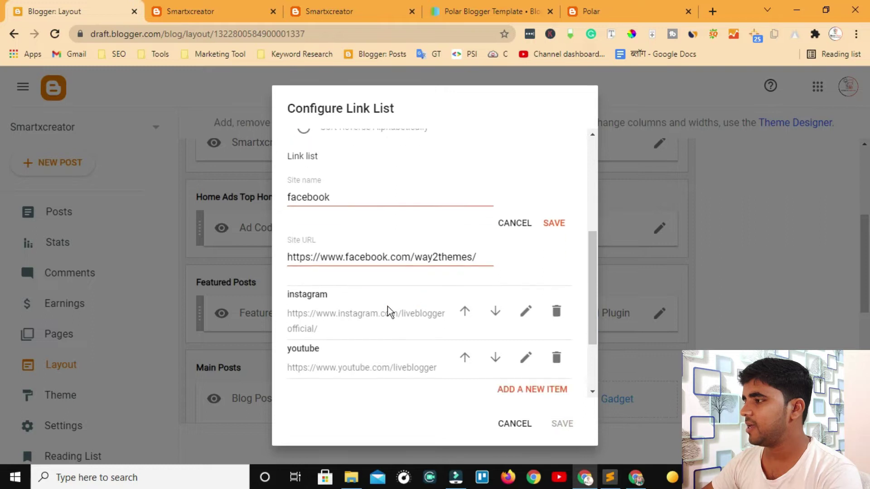
{"action": "left_click", "coordinate": [299, 249]}
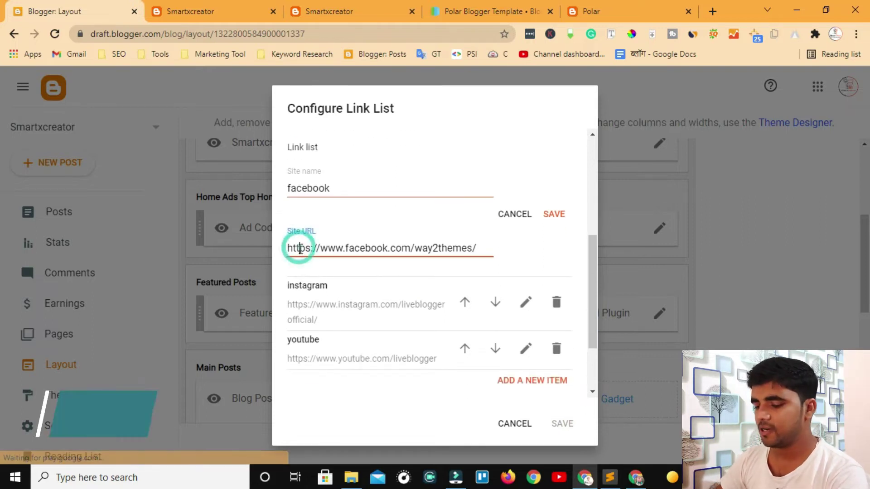
{"action": "key", "text": "ctrl+a"}
{"action": "key", "text": "Delete"}
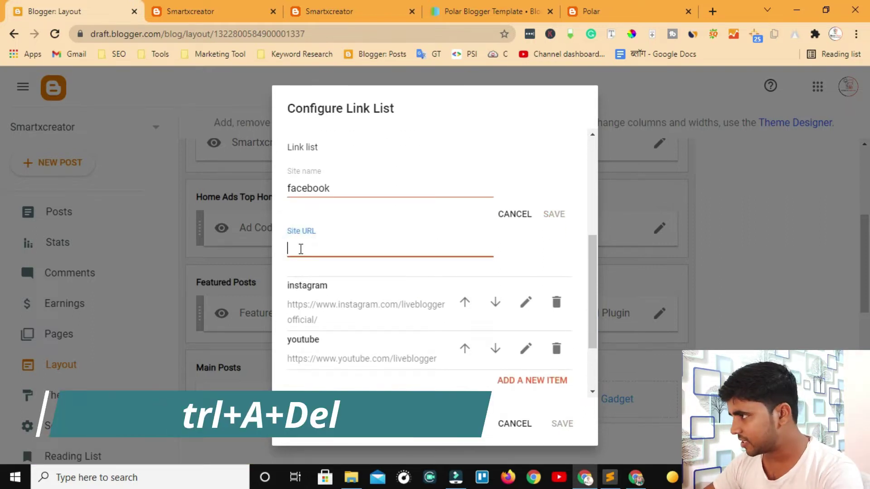
{"action": "key", "text": "super+v"}
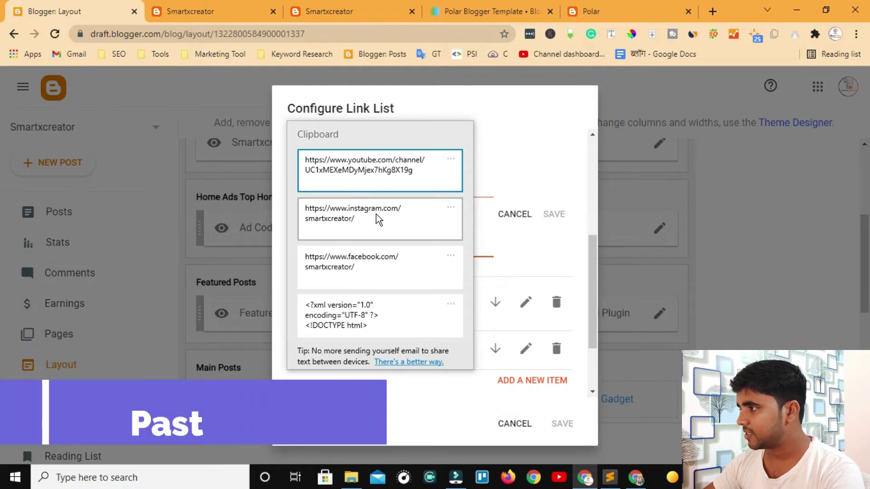
{"action": "left_click", "coordinate": [384, 265]}
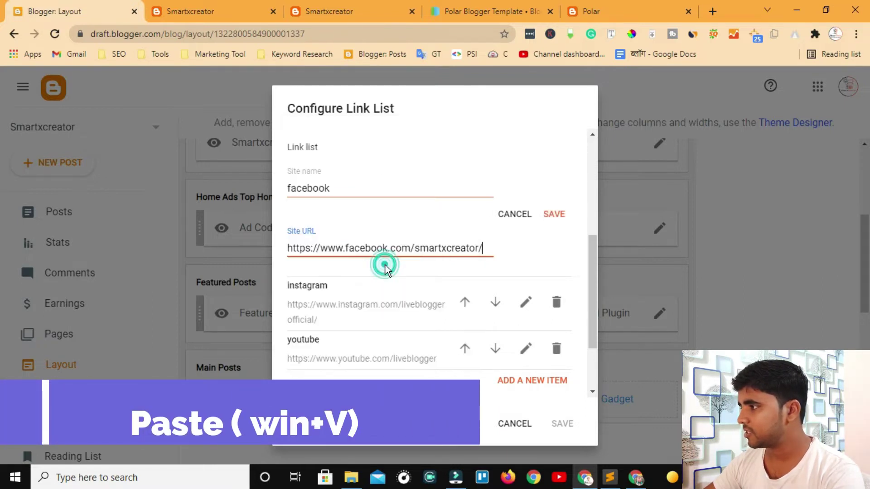
{"action": "left_click", "coordinate": [553, 215]}
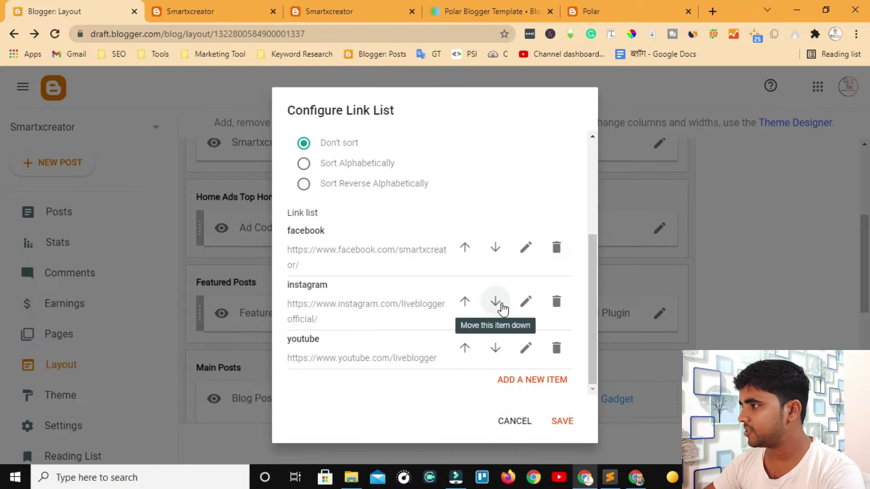
{"action": "left_click", "coordinate": [521, 299]}
{"action": "scroll", "coordinate": [388, 326], "scroll_direction": "down", "scroll_amount": 3}
{"action": "left_click", "coordinate": [355, 237]}
{"action": "key", "text": "ctrl+a"}
{"action": "key", "text": "BackSpace"}
{"action": "key", "text": "super+v"}
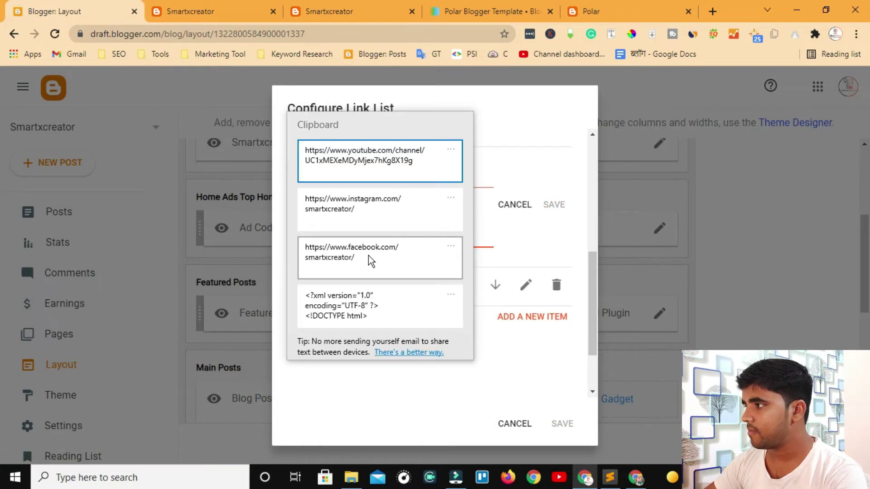
{"action": "left_click", "coordinate": [366, 214]}
{"action": "left_click", "coordinate": [553, 205]}
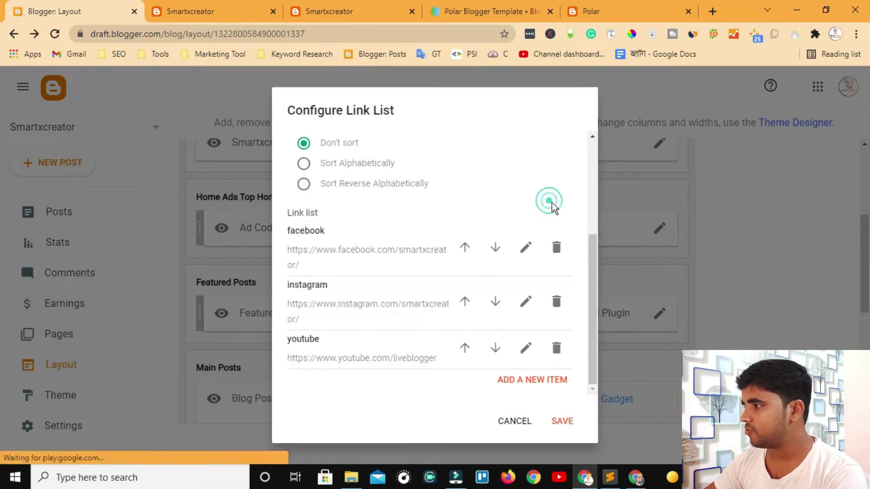
Set the youtube link's URL to the copied SmartXcreator channel address and save the Social Plugin link list.
{"action": "left_click", "coordinate": [525, 347]}
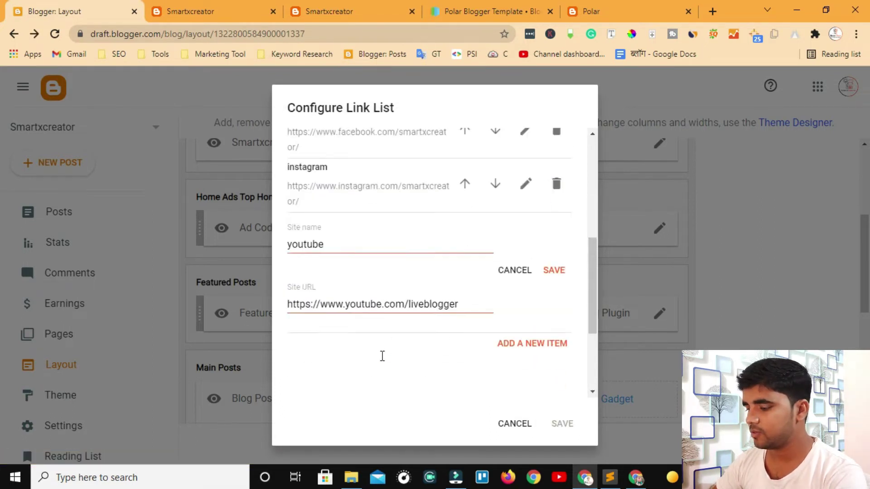
{"action": "left_click", "coordinate": [353, 227]}
{"action": "key", "text": "ctrl+a"}
{"action": "key", "text": "BackSpace"}
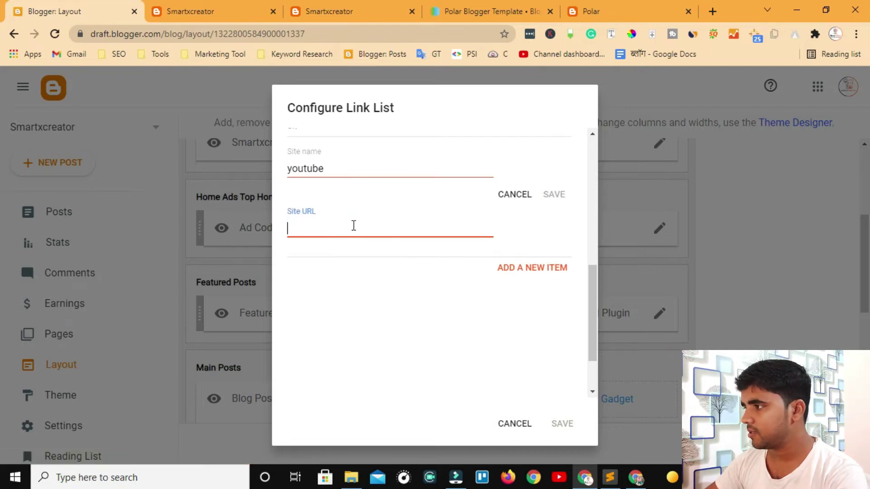
{"action": "right_click", "coordinate": [352, 228]}
{"action": "left_click", "coordinate": [326, 233]}
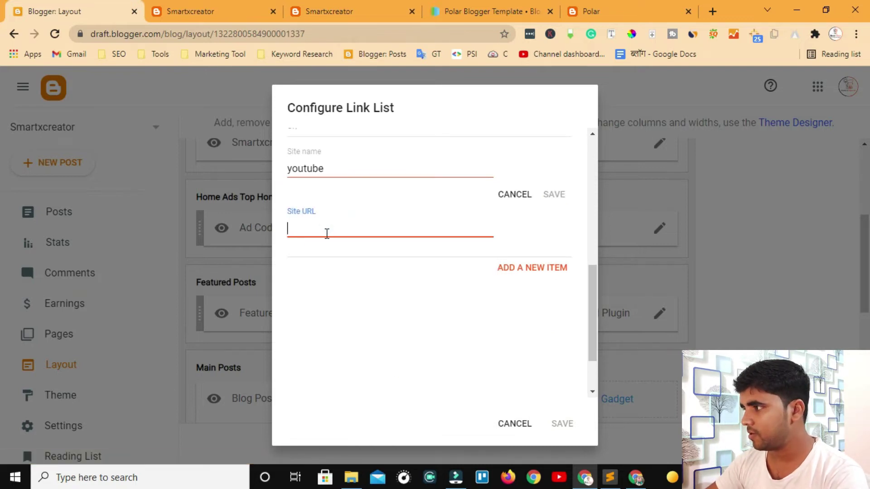
{"action": "key", "text": "super+v"}
{"action": "left_click", "coordinate": [363, 281]}
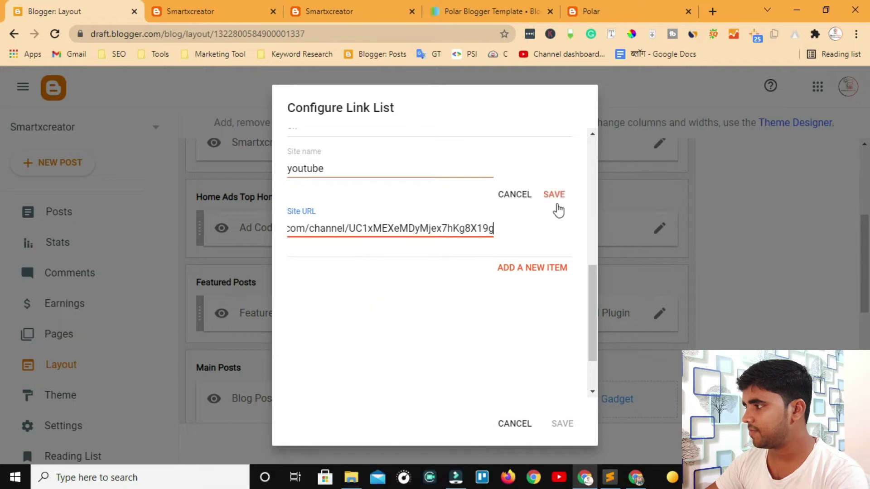
{"action": "left_click", "coordinate": [554, 195]}
{"action": "left_click", "coordinate": [563, 423]}
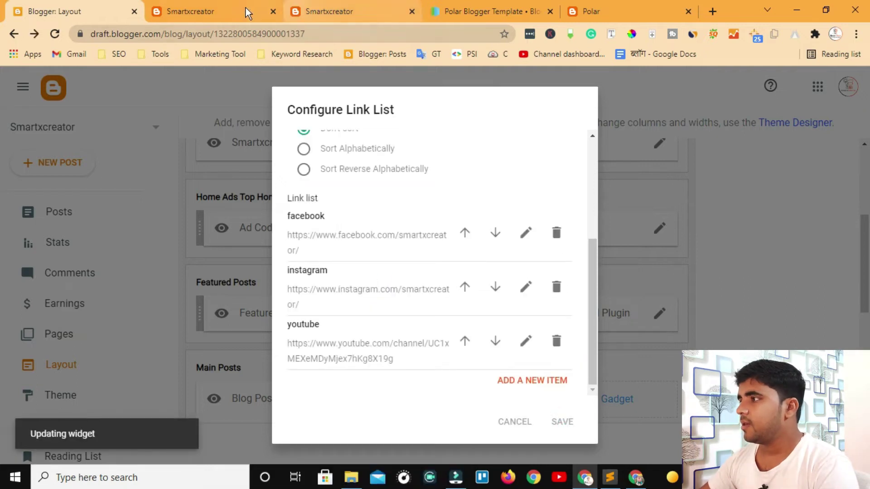
On the live blog, test the Social Plugin's YouTube and Instagram icons, closing each opened profile tab.
{"action": "left_click", "coordinate": [234, 10]}
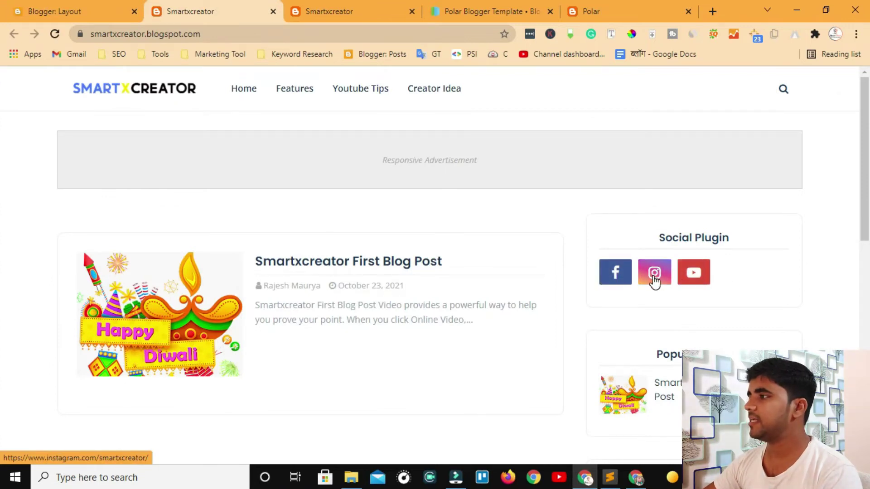
{"action": "left_click", "coordinate": [691, 275]}
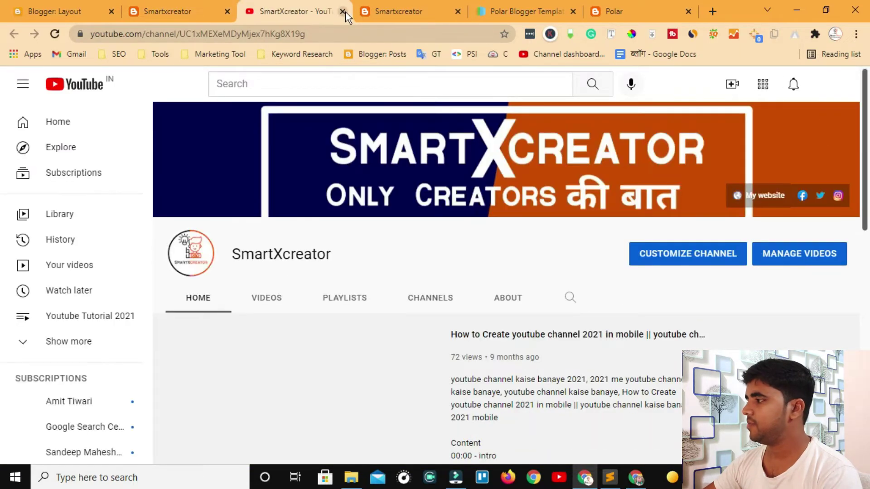
{"action": "left_click", "coordinate": [343, 12]}
{"action": "left_click", "coordinate": [650, 269]}
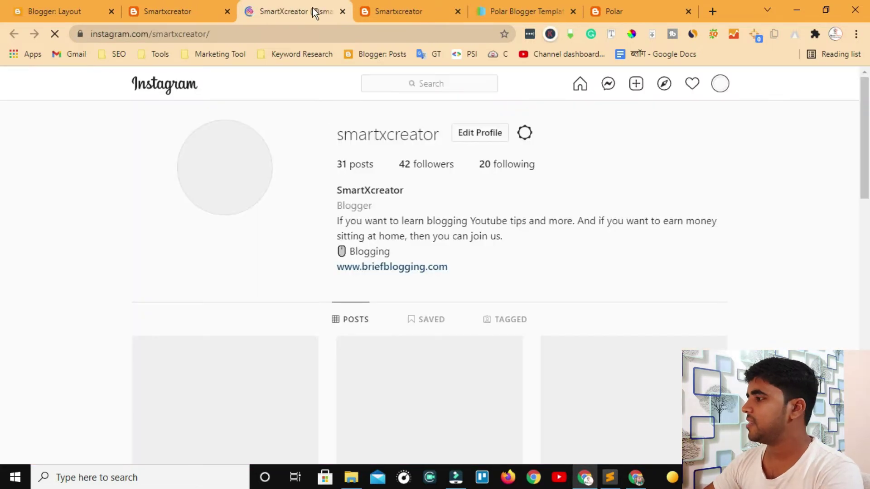
{"action": "left_click", "coordinate": [343, 12]}
Open the Subscribe Us gadget's configuration in Blogger Layout and compare it with the Subscribe Us widget on the Polar demo site.
{"action": "left_click", "coordinate": [102, 18]}
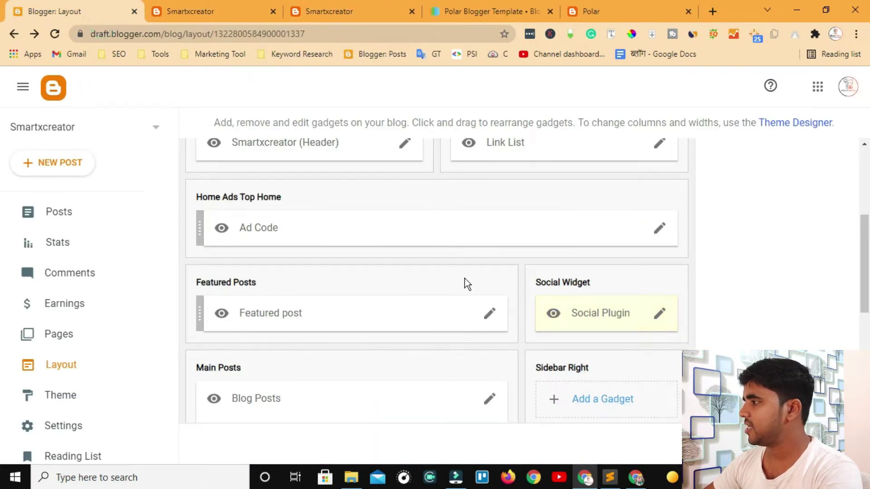
{"action": "scroll", "coordinate": [464, 278], "scroll_direction": "down", "scroll_amount": 5}
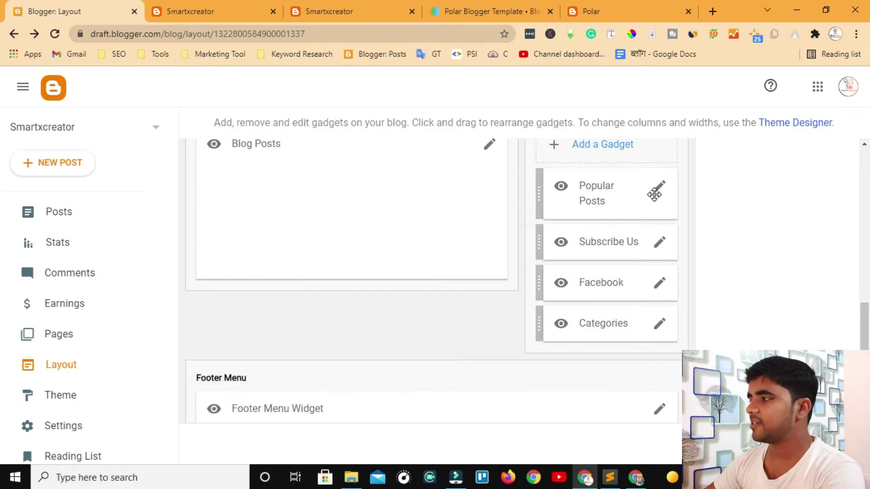
{"action": "left_click", "coordinate": [661, 244]}
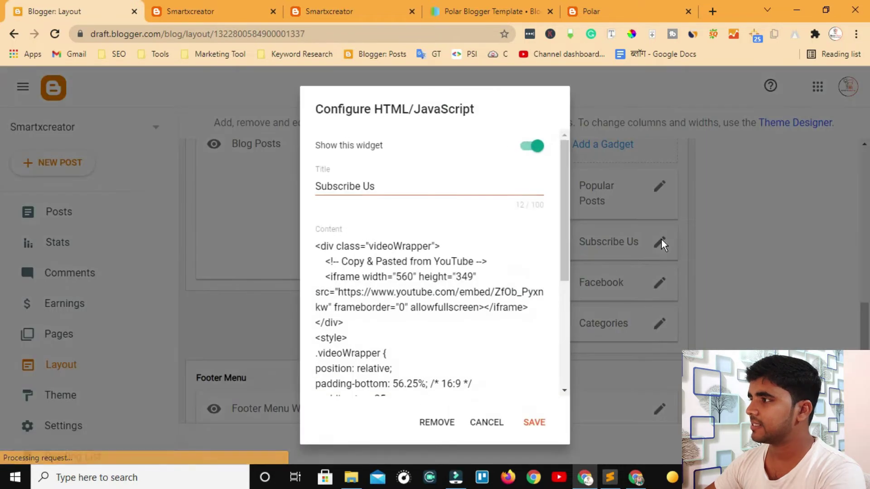
{"action": "scroll", "coordinate": [516, 283], "scroll_direction": "down", "scroll_amount": 5}
{"action": "scroll", "coordinate": [450, 329], "scroll_direction": "up", "scroll_amount": 5}
{"action": "left_click", "coordinate": [629, 11]}
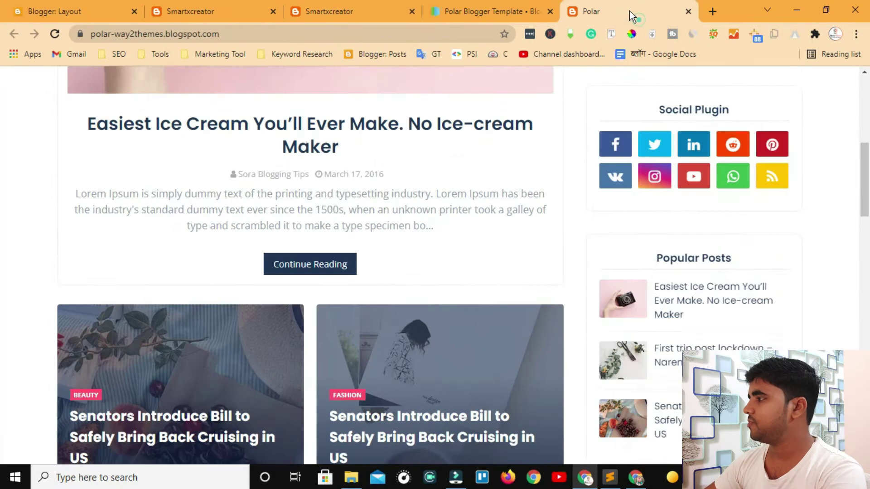
{"action": "scroll", "coordinate": [586, 194], "scroll_direction": "down", "scroll_amount": 5}
{"action": "scroll", "coordinate": [635, 216], "scroll_direction": "down", "scroll_amount": 1}
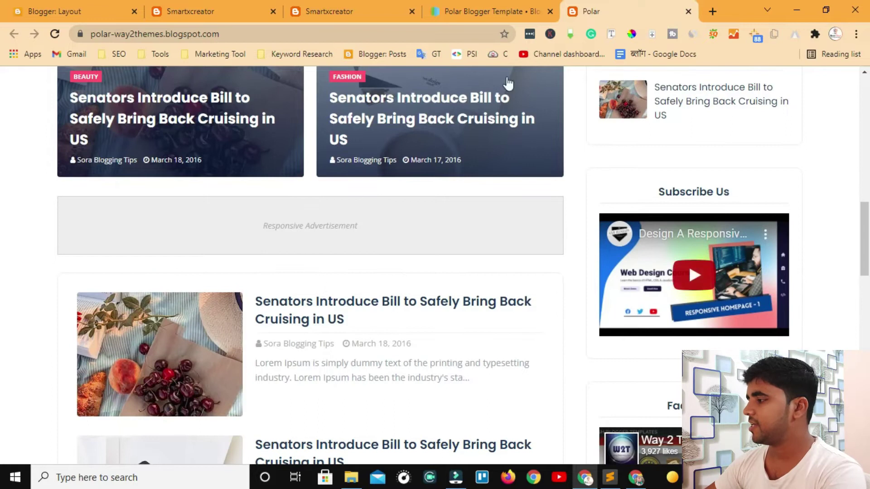
In the other Chrome window, copy the embed code of the SmartXcreator video "Tubebuddy Pro Licence Free For Lifetime 2021" from YouTube.
{"action": "left_click", "coordinate": [629, 484]}
{"action": "scroll", "coordinate": [333, 274], "scroll_direction": "down", "scroll_amount": 3}
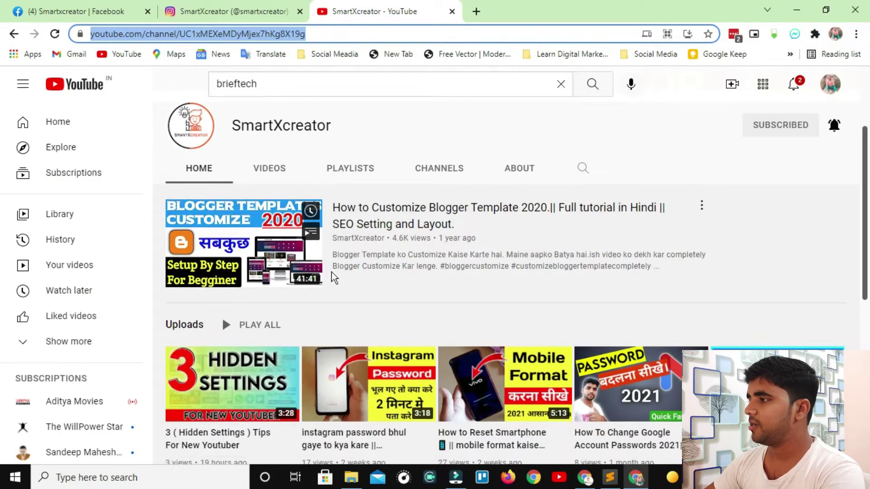
{"action": "left_click", "coordinate": [281, 169]}
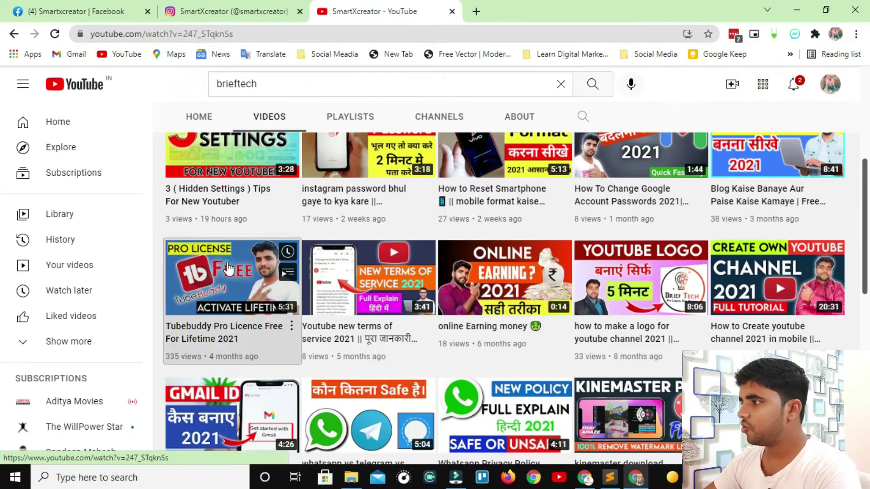
{"action": "left_click", "coordinate": [278, 271]}
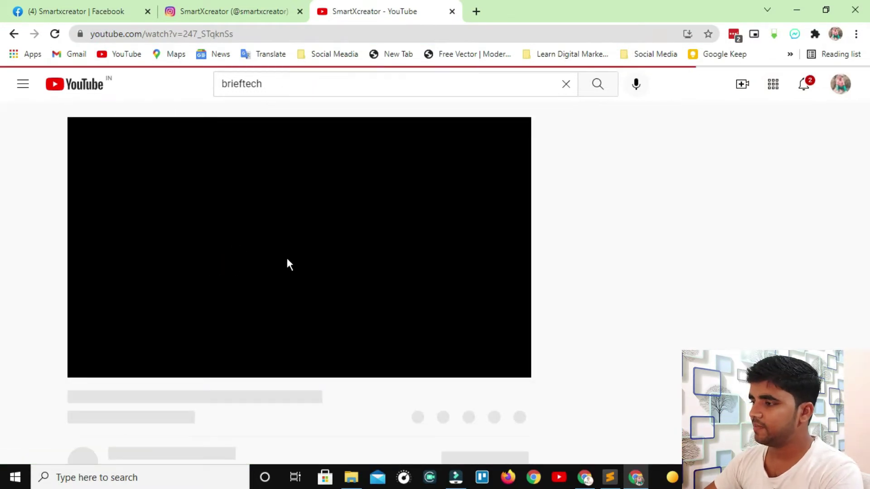
{"action": "scroll", "coordinate": [446, 334], "scroll_direction": "down", "scroll_amount": 3}
{"action": "left_click", "coordinate": [421, 302]}
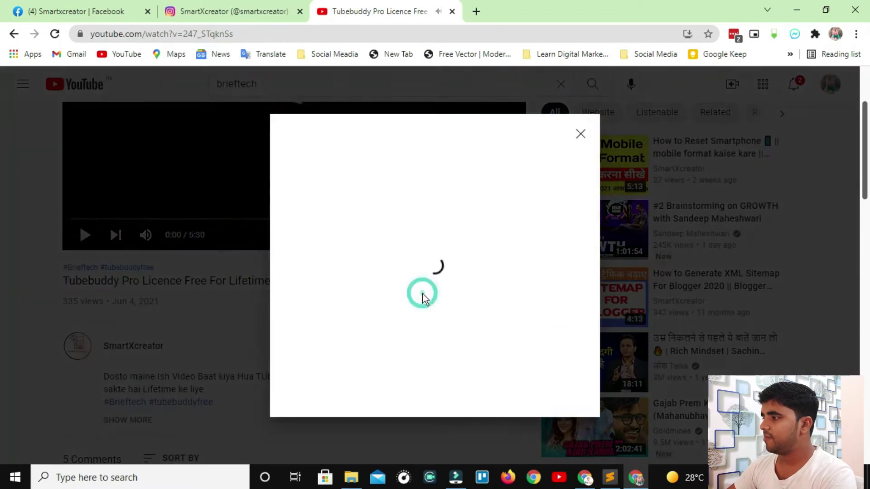
{"action": "left_click", "coordinate": [308, 220]}
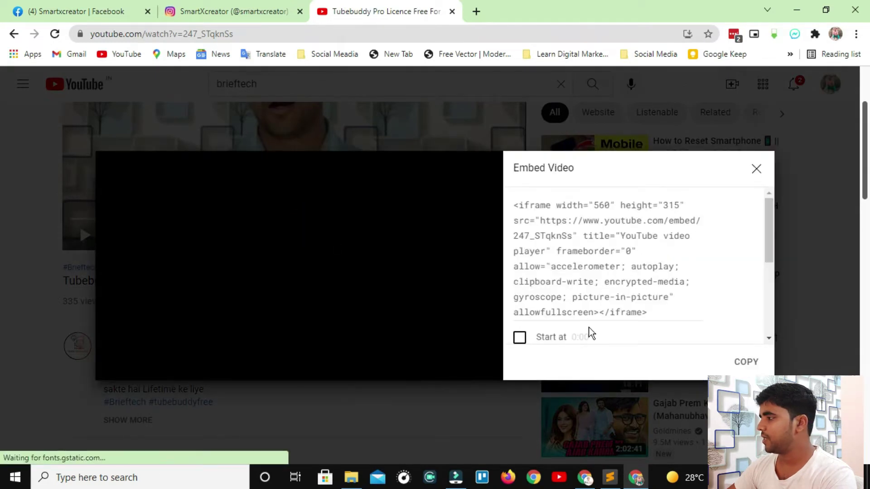
{"action": "left_click", "coordinate": [746, 362]}
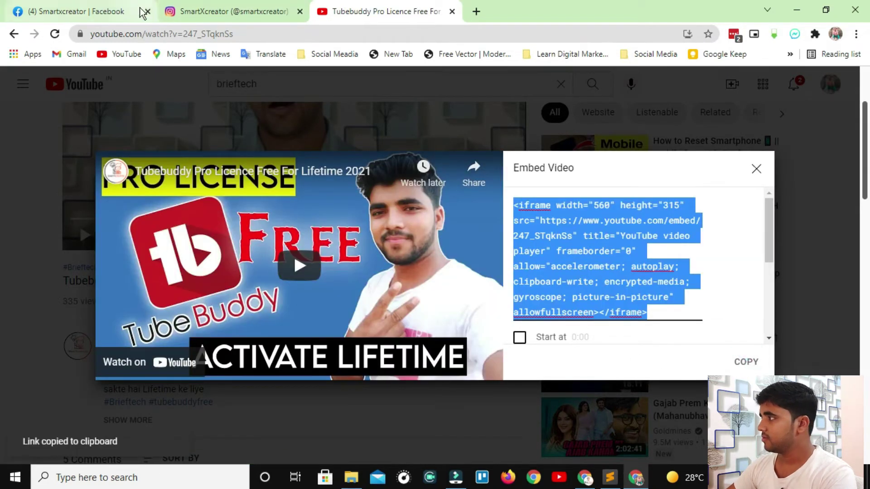
Back in Blogger Layout, replace the iframe code in the Subscribe Us gadget with the copied YouTube embed code and save it.
{"action": "left_click", "coordinate": [796, 10]}
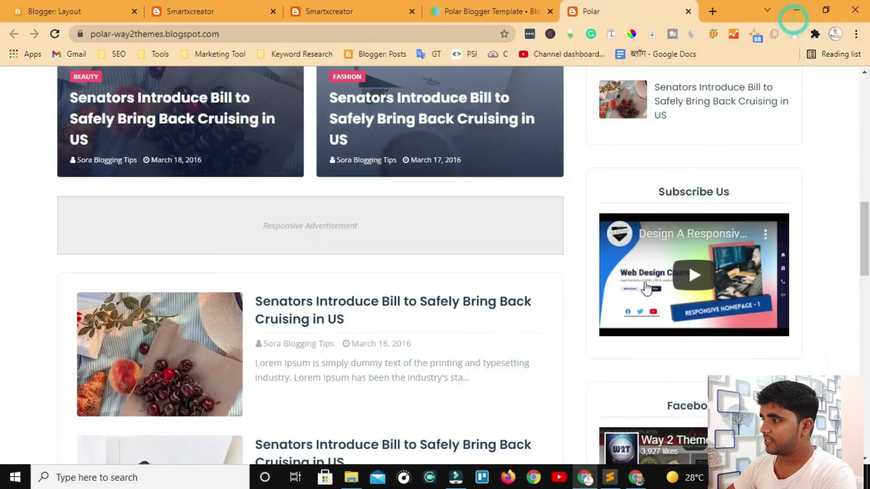
{"action": "left_click", "coordinate": [64, 12]}
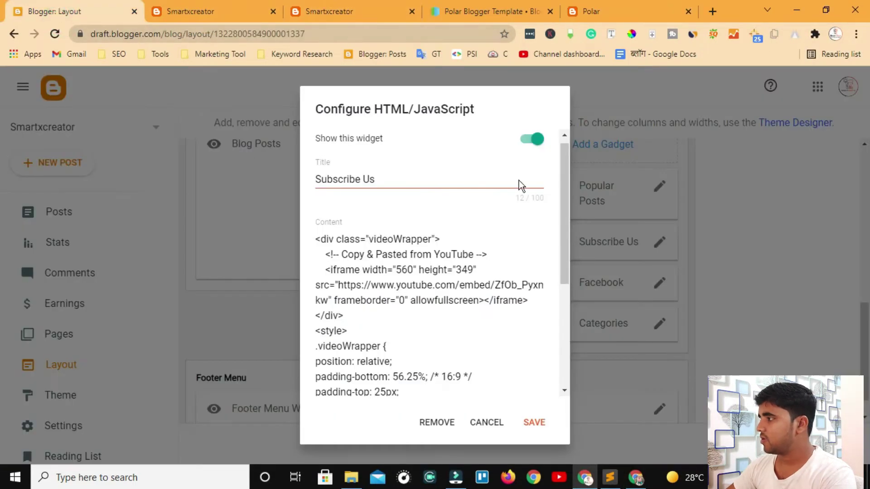
{"action": "left_click", "coordinate": [486, 422]}
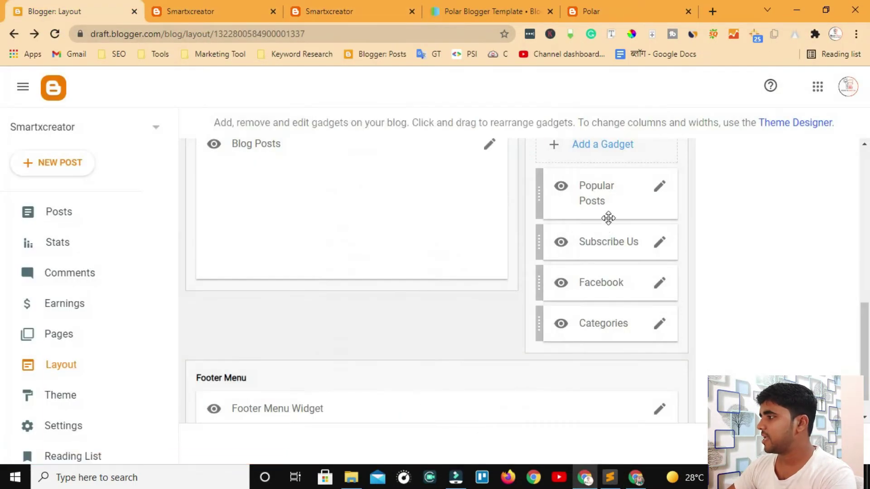
{"action": "left_click", "coordinate": [660, 243]}
{"action": "left_click_drag", "start_coordinate": [528, 307], "coordinate": [297, 281]}
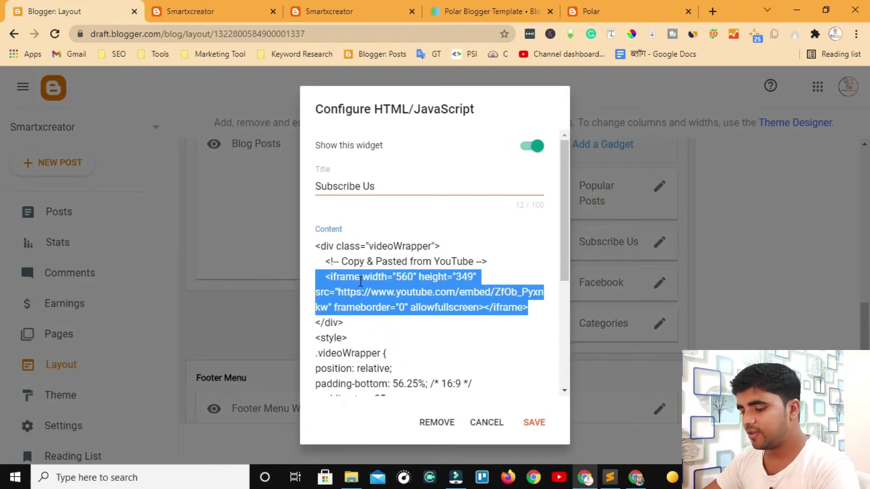
{"action": "key", "text": "BackSpace"}
{"action": "key", "text": "ctrl+v"}
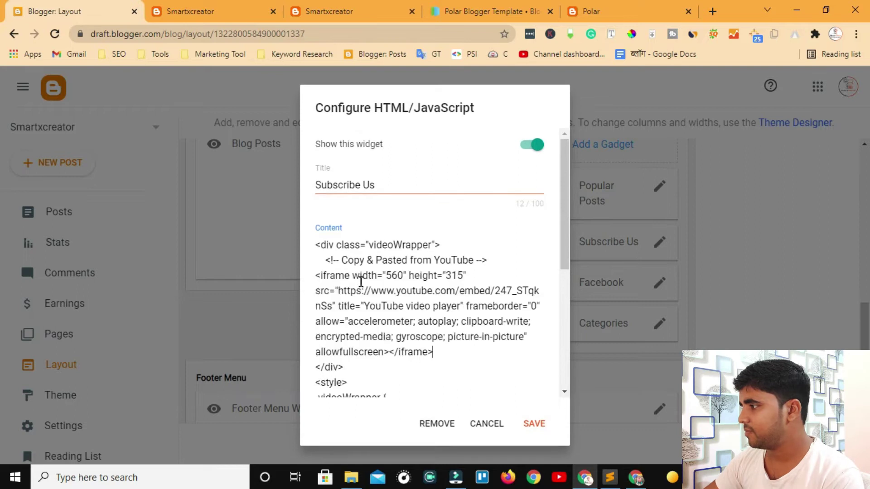
{"action": "left_click", "coordinate": [534, 424]}
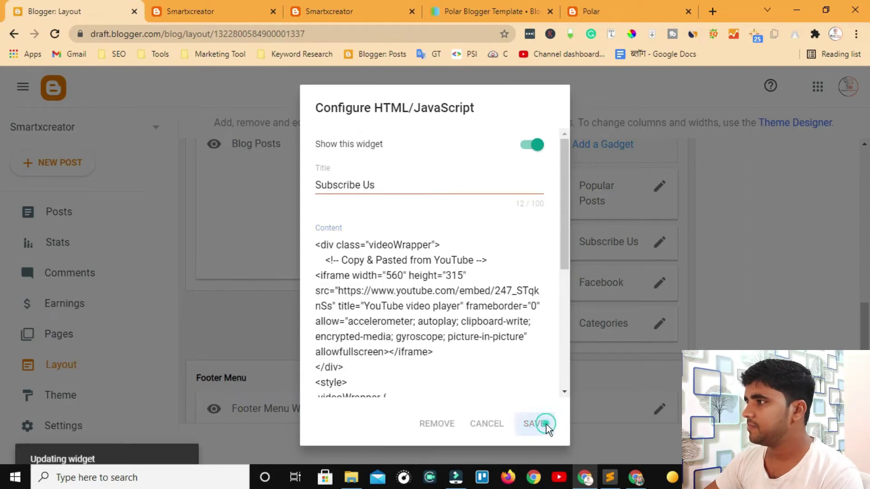
Reload the live blog and check the Subscribe Us video and the Facebook widget in the sidebar.
{"action": "left_click", "coordinate": [223, 8]}
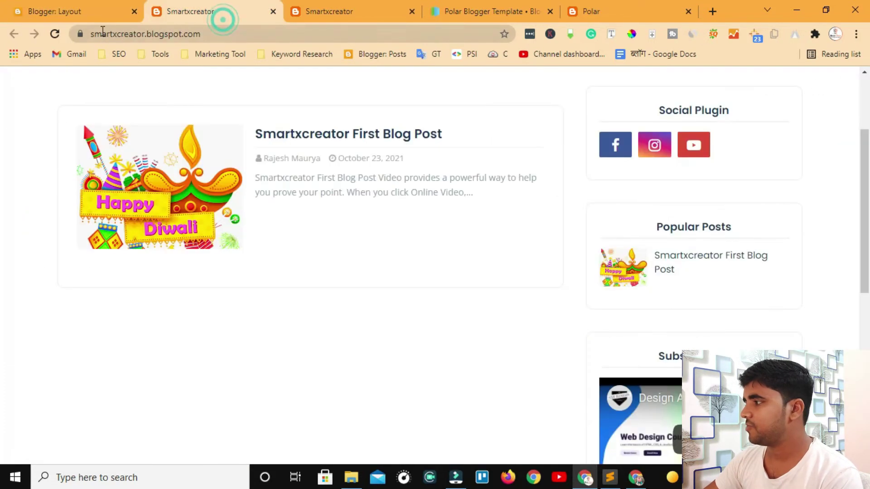
{"action": "left_click", "coordinate": [55, 33]}
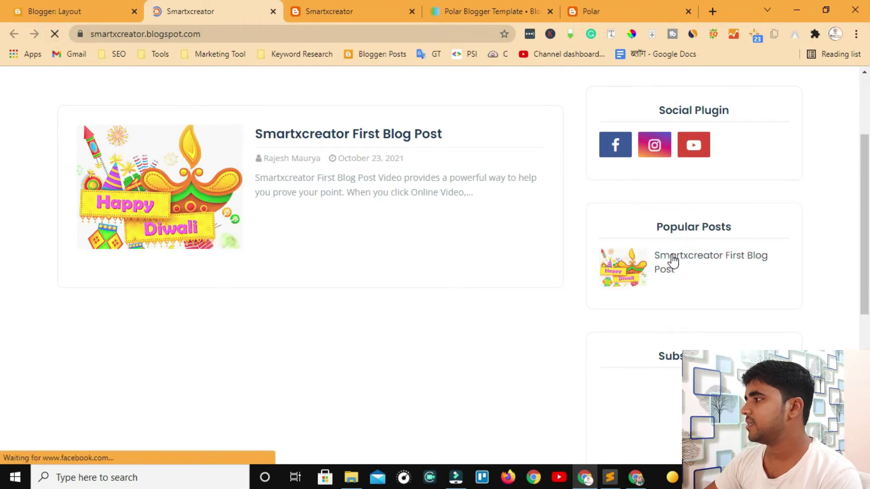
{"action": "scroll", "coordinate": [658, 335], "scroll_direction": "down", "scroll_amount": 3}
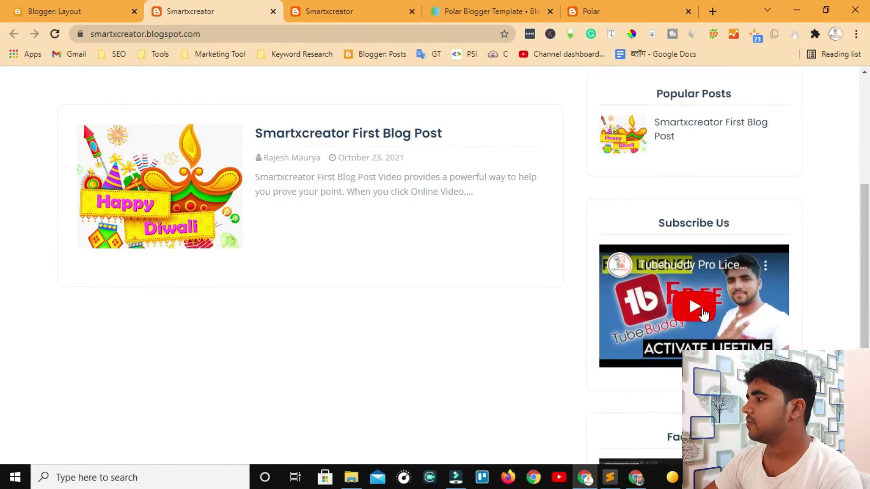
{"action": "scroll", "coordinate": [702, 314], "scroll_direction": "down", "scroll_amount": 4}
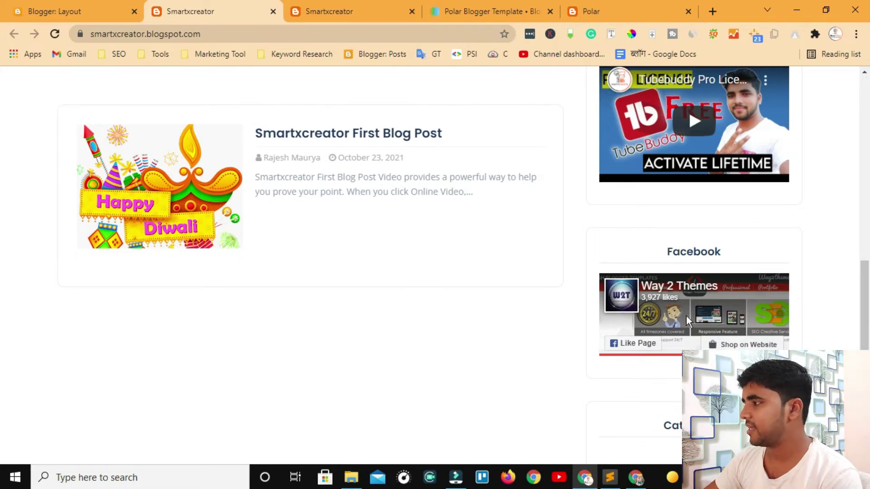
{"action": "left_click", "coordinate": [81, 18]}
{"action": "left_click", "coordinate": [660, 284]}
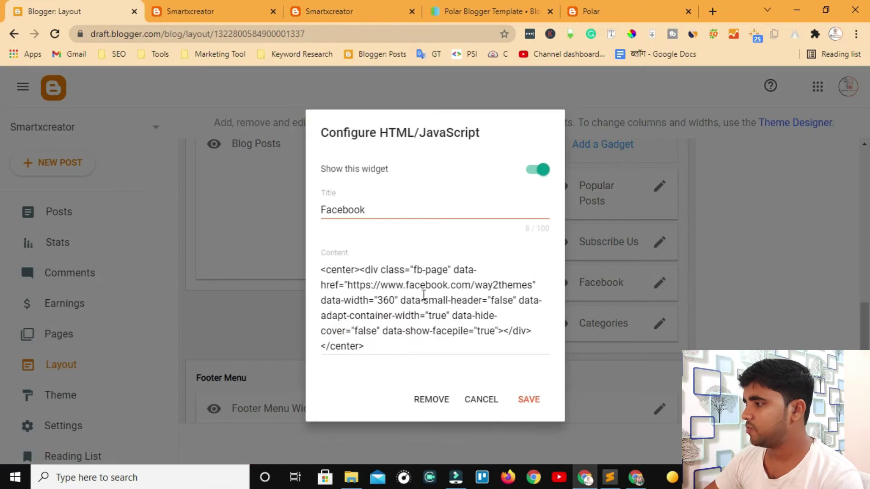
{"action": "key", "text": "shift+Right"}
{"action": "key", "text": "shift+Right"}
{"action": "key", "text": "shift+Right"}
{"action": "key", "text": "shift+Right"}
{"action": "key", "text": "shift+Right"}
{"action": "key", "text": "shift+Right"}
{"action": "key", "text": "shift+Right"}
{"action": "key", "text": "shift+Right"}
{"action": "key", "text": "shift+Right"}
{"action": "key", "text": "shift+Right"}
{"action": "key", "text": "shift+Right"}
{"action": "key", "text": "shift+Right"}
{"action": "key", "text": "shift+Right"}
{"action": "key", "text": "shift+Right"}
{"action": "key", "text": "shift+Right"}
{"action": "key", "text": "shift+Right"}
{"action": "key", "text": "shift+Right"}
{"action": "key", "text": "shift+Right"}
{"action": "key", "text": "shift+Right"}
{"action": "key", "text": "shift+Right"}
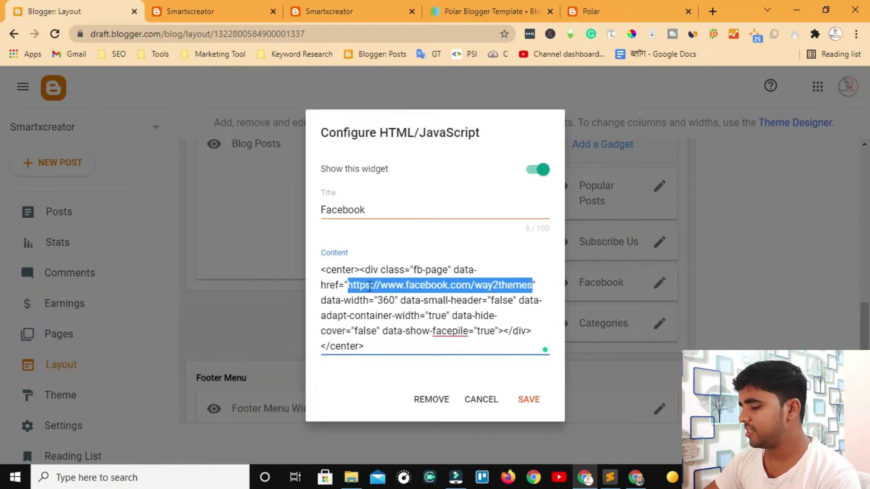
{"action": "key", "text": "BackSpace"}
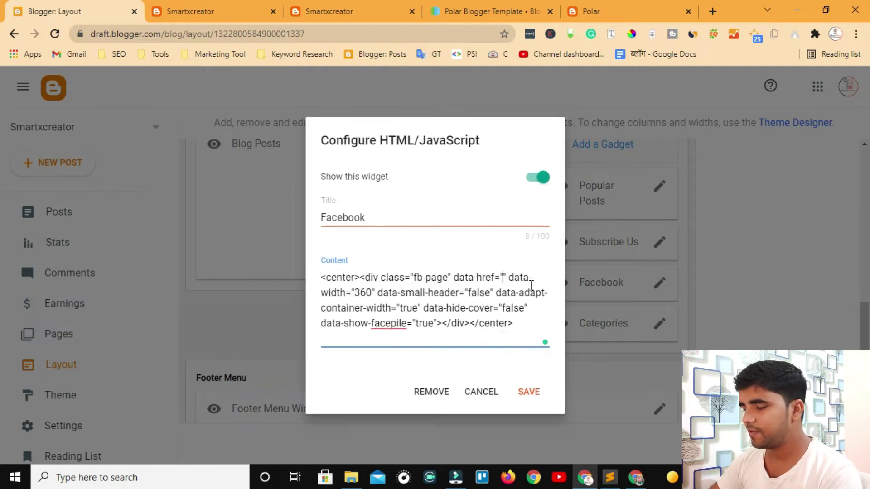
{"action": "key", "text": "super+v"}
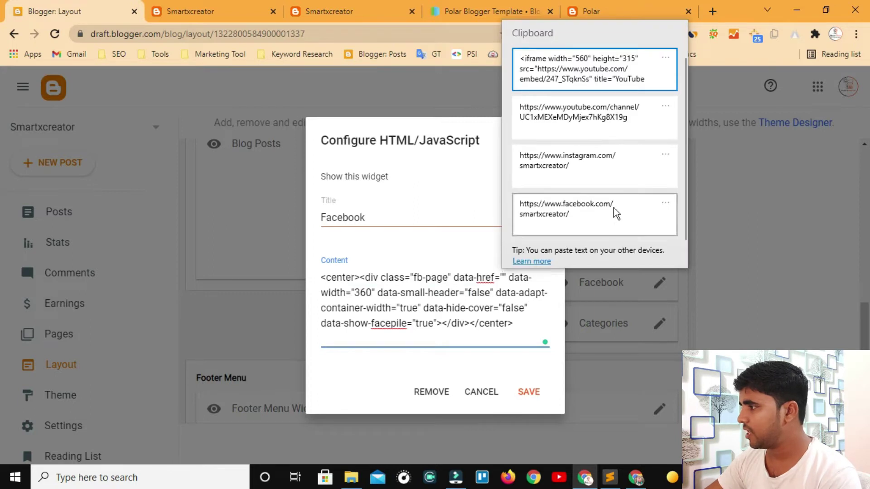
{"action": "left_click", "coordinate": [591, 213]}
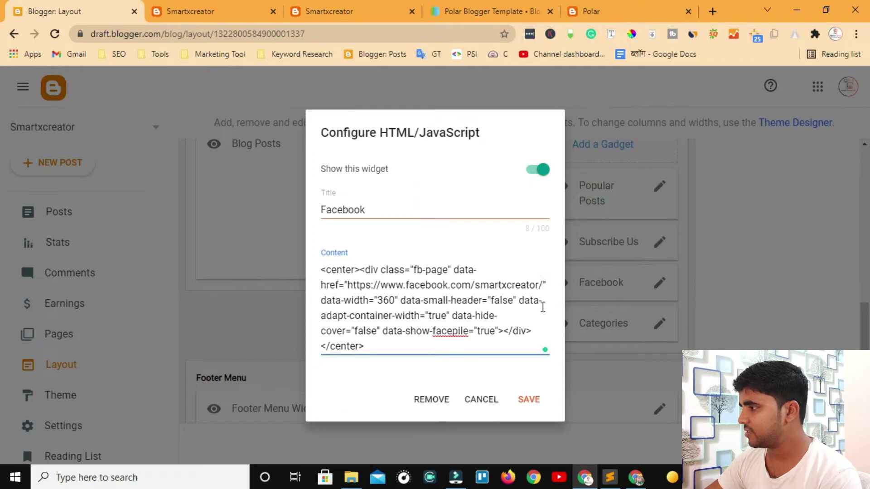
{"action": "left_click", "coordinate": [534, 406]}
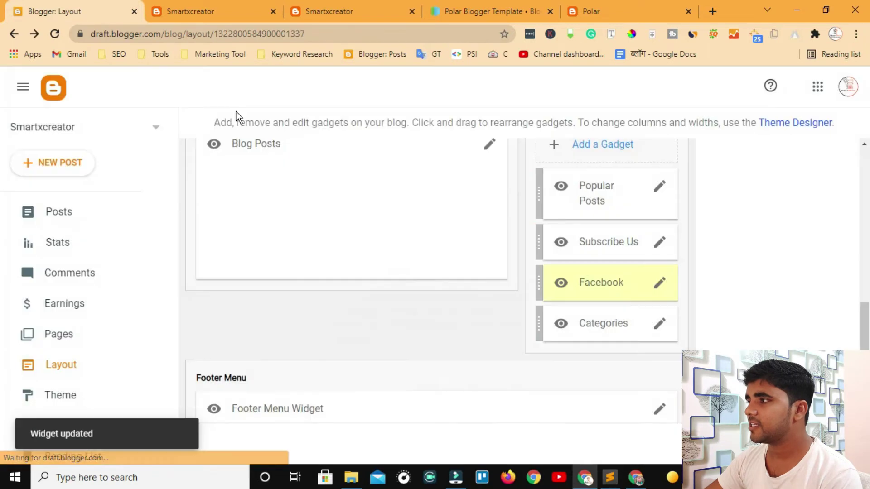
Reload the live blog and test the Like Page button of the sidebar's Facebook widget, closing the popup it opens.
{"action": "left_click", "coordinate": [199, 18]}
{"action": "key", "text": "F5"}
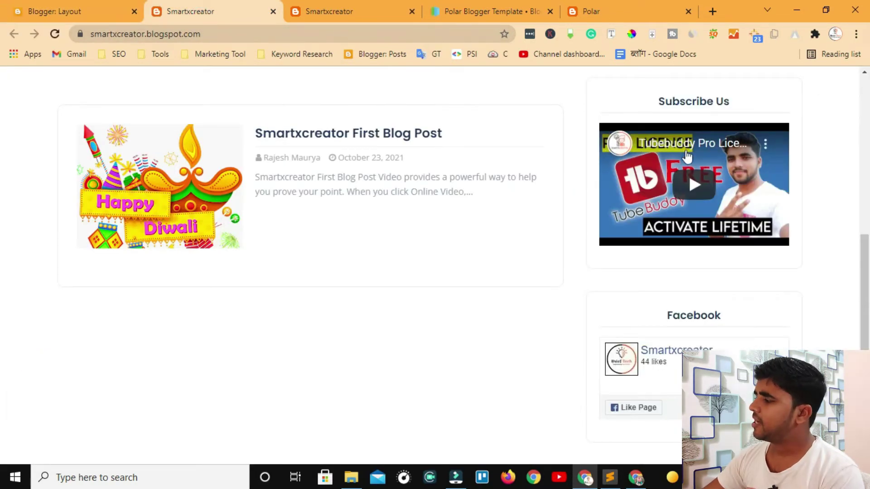
{"action": "scroll", "coordinate": [661, 227], "scroll_direction": "down", "scroll_amount": 3}
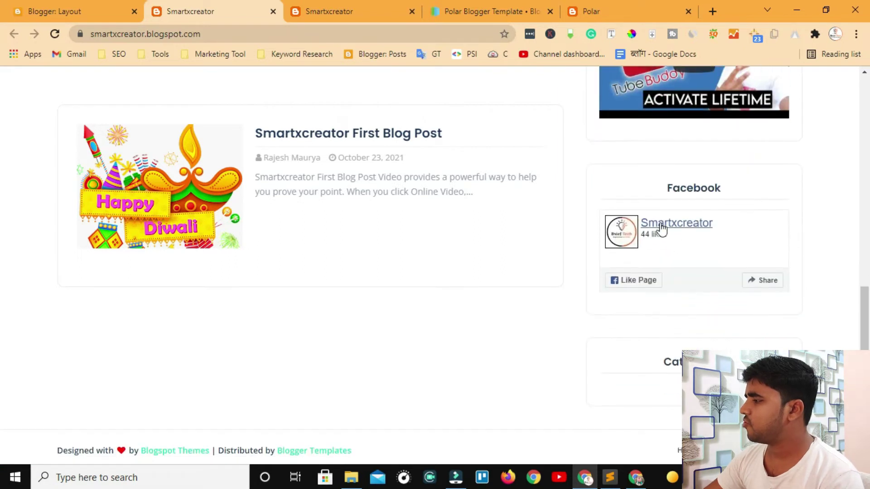
{"action": "left_click", "coordinate": [635, 279]}
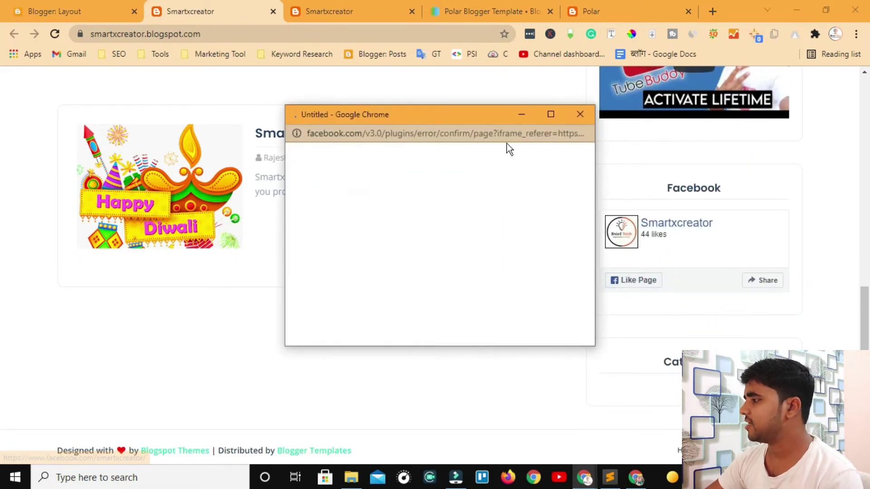
{"action": "left_click", "coordinate": [579, 114]}
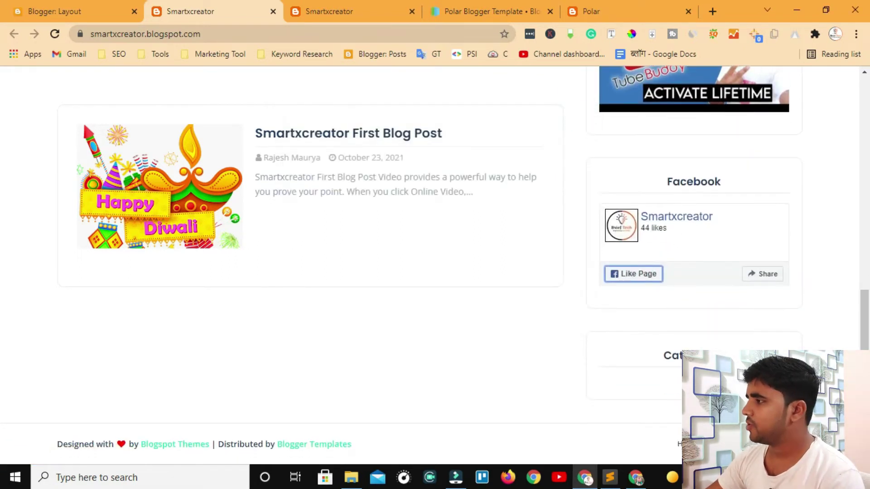
{"action": "key", "text": "F5"}
{"action": "scroll", "coordinate": [602, 284], "scroll_direction": "down", "scroll_amount": 3}
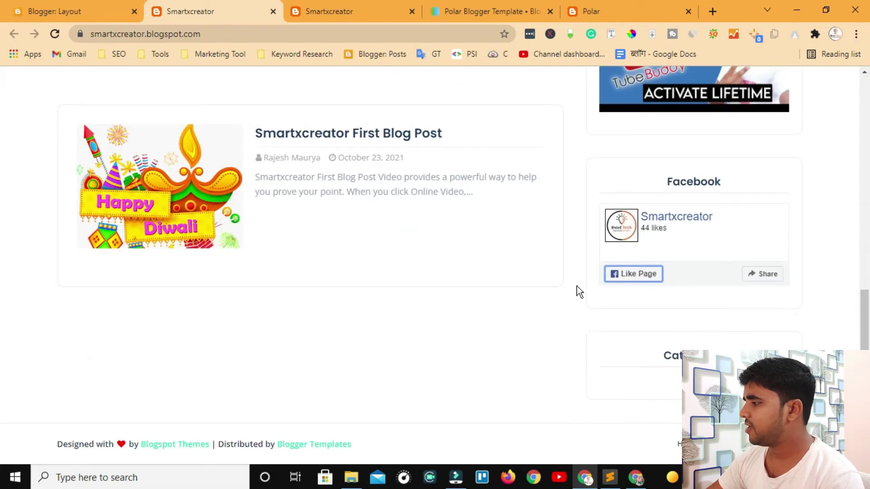
Reload the live blog and test the links in its main menu.
{"action": "key", "text": "F5"}
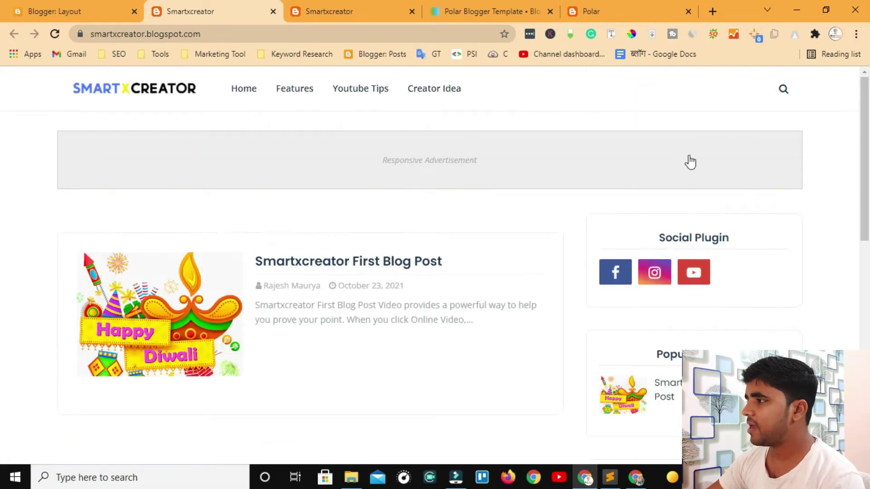
{"action": "scroll", "coordinate": [498, 136], "scroll_direction": "up", "scroll_amount": 3}
{"action": "left_click", "coordinate": [295, 90]}
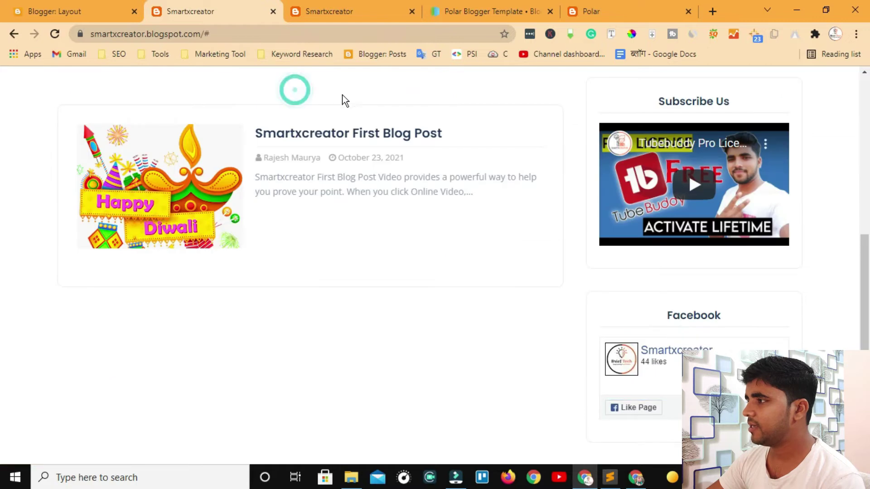
{"action": "scroll", "coordinate": [241, 135], "scroll_direction": "up", "scroll_amount": 5}
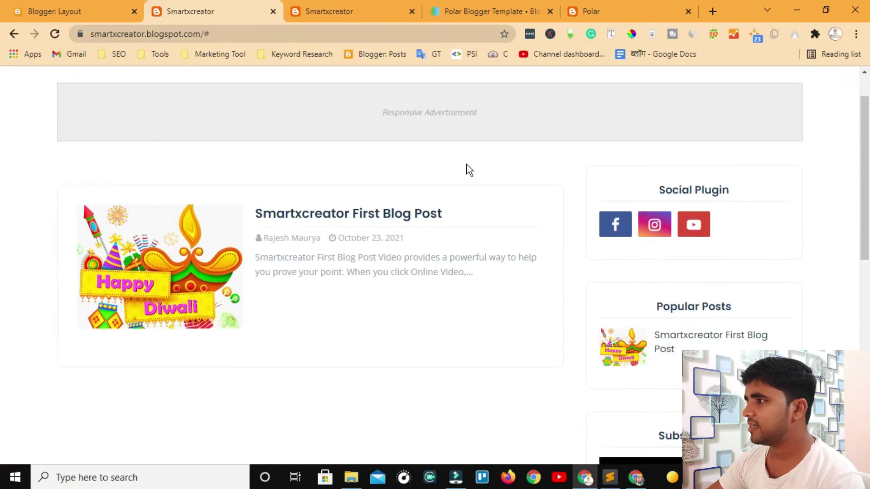
{"action": "left_click", "coordinate": [297, 97]}
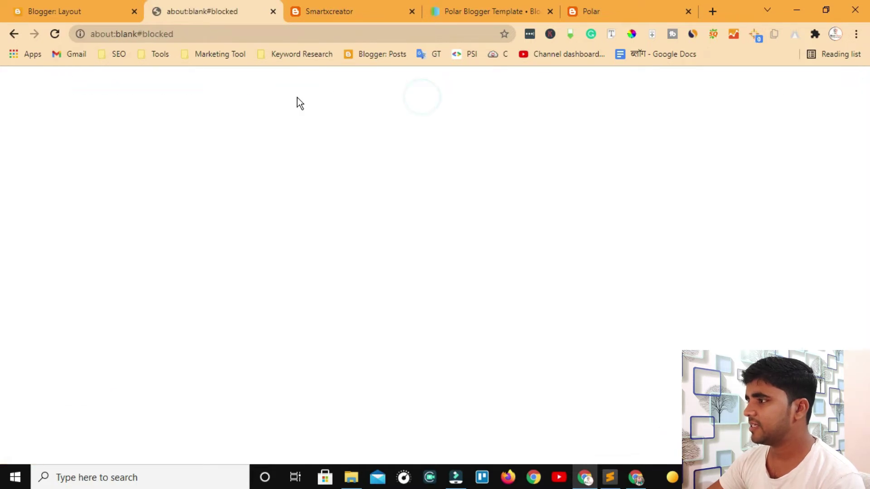
Close the blocked page's browser tab and reload the remaining Smartxcreator live blog tab to check its home page.
{"action": "left_click", "coordinate": [58, 10]}
{"action": "scroll", "coordinate": [370, 285], "scroll_direction": "up", "scroll_amount": 10}
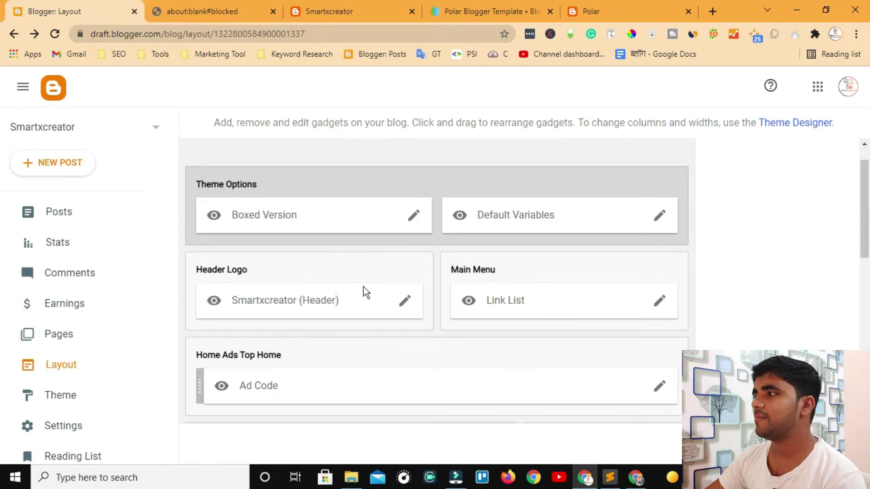
{"action": "left_click", "coordinate": [224, 11]}
{"action": "left_click", "coordinate": [272, 13]}
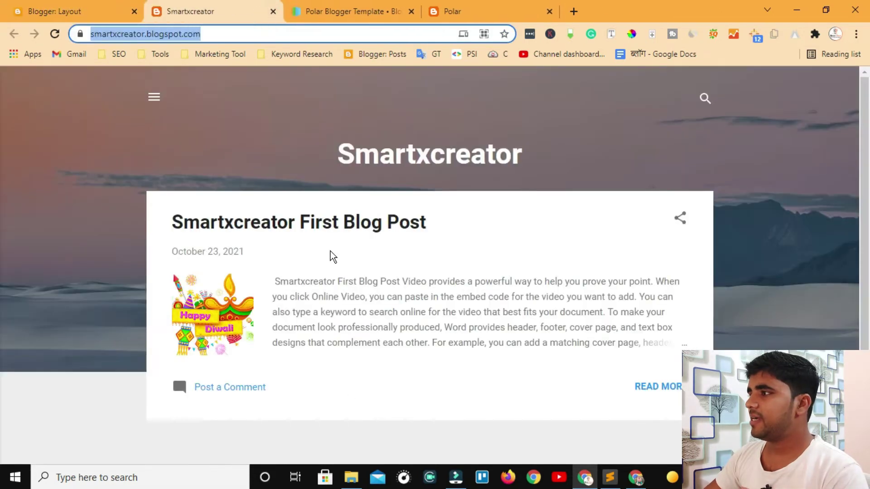
{"action": "left_click", "coordinate": [63, 12]}
{"action": "left_click", "coordinate": [236, 13]}
{"action": "left_click", "coordinate": [55, 34]}
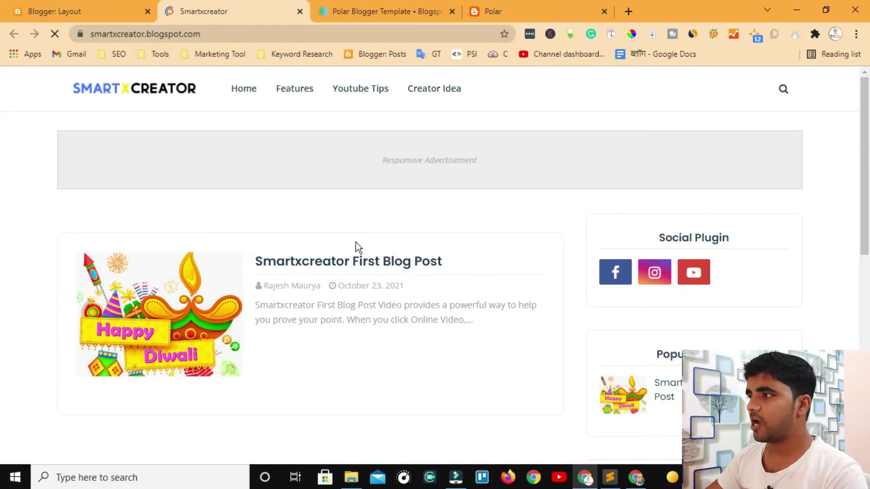
{"action": "scroll", "coordinate": [558, 347], "scroll_direction": "down", "scroll_amount": 2}
Return to Blogger and start a new post from the blog's post list.
{"action": "left_click", "coordinate": [51, 11]}
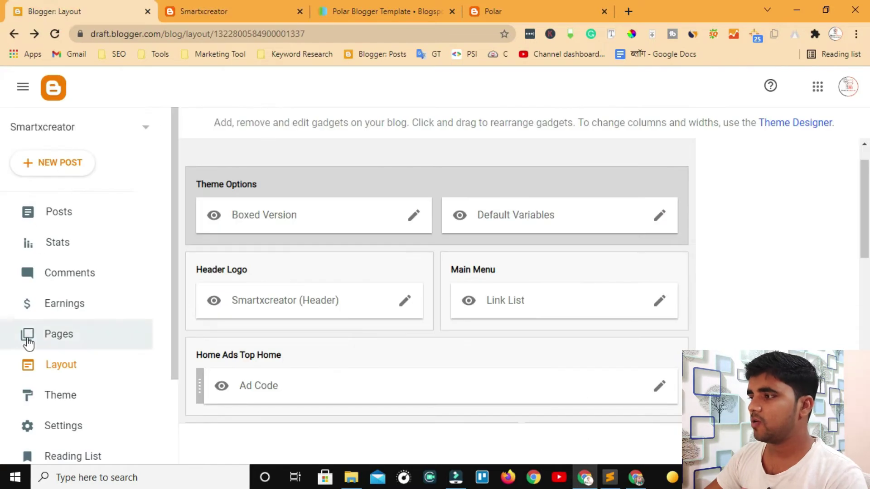
{"action": "left_click", "coordinate": [49, 217]}
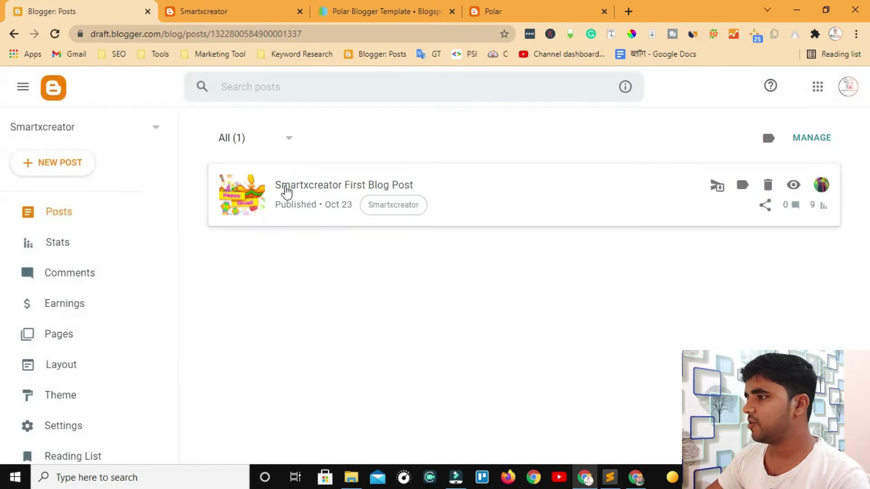
{"action": "left_click", "coordinate": [54, 172]}
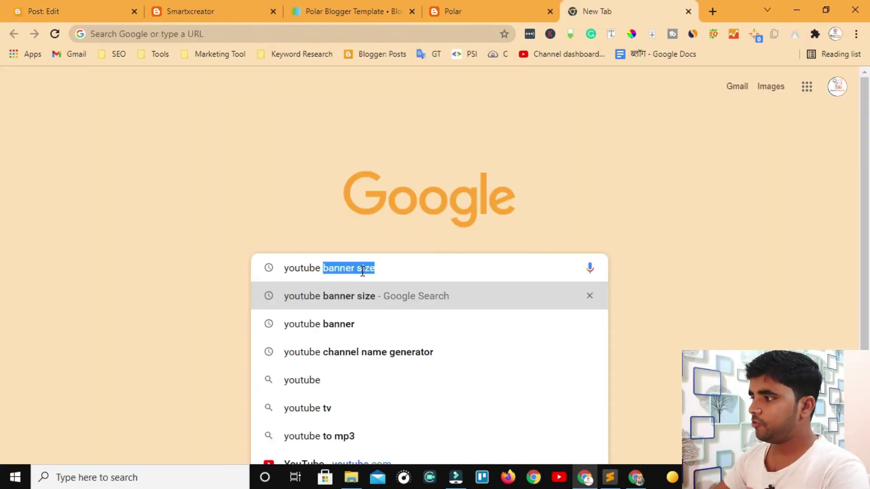
Search Google for "youtube tips" in a new tab and open the Hootsuite article on getting more YouTube views.
{"action": "type", "text": "tips"}
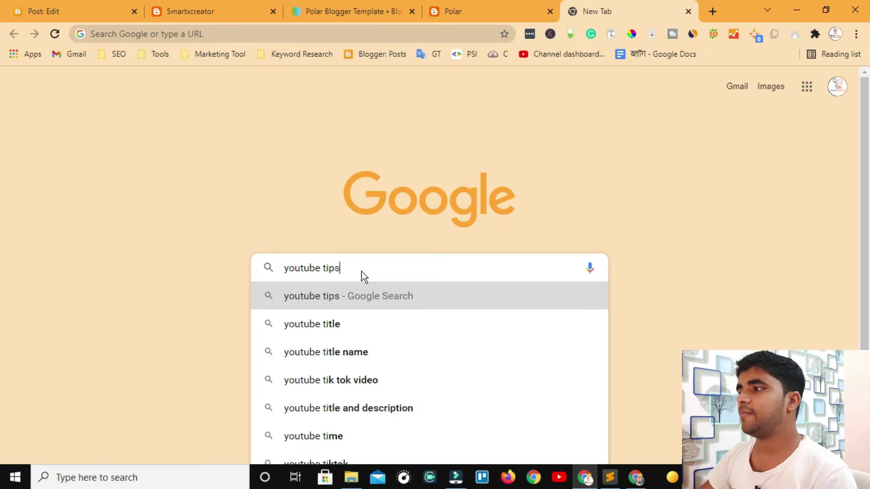
{"action": "key", "text": "Return"}
{"action": "left_click", "coordinate": [417, 237]}
{"action": "scroll", "coordinate": [414, 240], "scroll_direction": "down", "scroll_amount": 10}
{"action": "scroll", "coordinate": [413, 242], "scroll_direction": "up", "scroll_amount": 8}
{"action": "scroll", "coordinate": [84, 144], "scroll_direction": "up", "scroll_amount": 1}
Copy the headline "How to Get More Views on YouTube: 16 Tips that Actually Work" and paste it as the post title.
{"action": "left_click_drag", "start_coordinate": [75, 136], "coordinate": [306, 286]}
{"action": "right_click", "coordinate": [179, 188]}
{"action": "left_click", "coordinate": [204, 199]}
{"action": "right_click", "coordinate": [173, 163]}
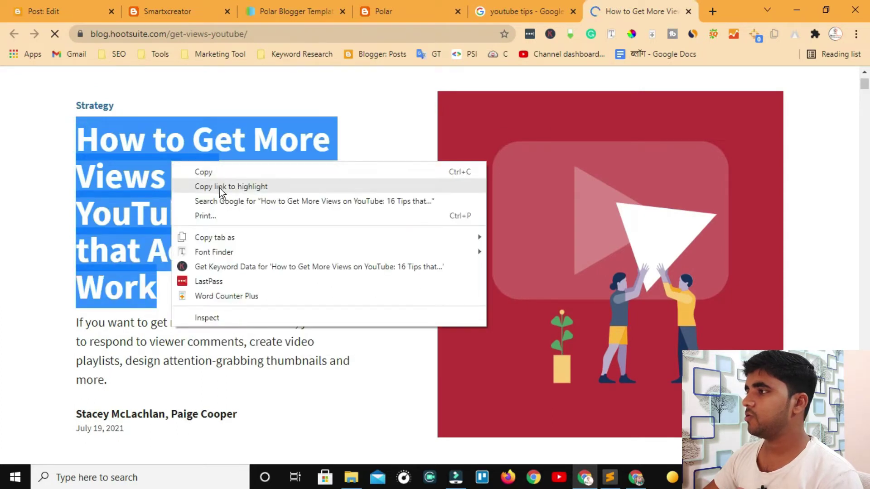
{"action": "left_click", "coordinate": [211, 173]}
{"action": "left_click", "coordinate": [59, 11]}
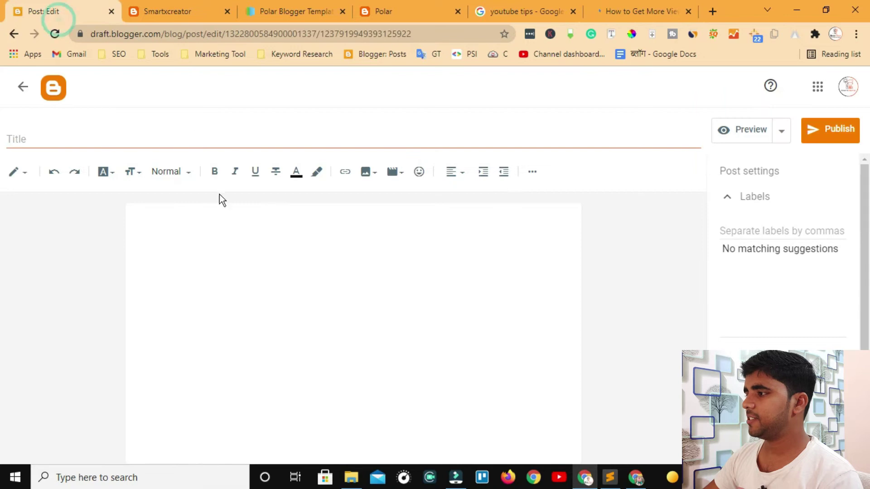
{"action": "right_click", "coordinate": [139, 143]}
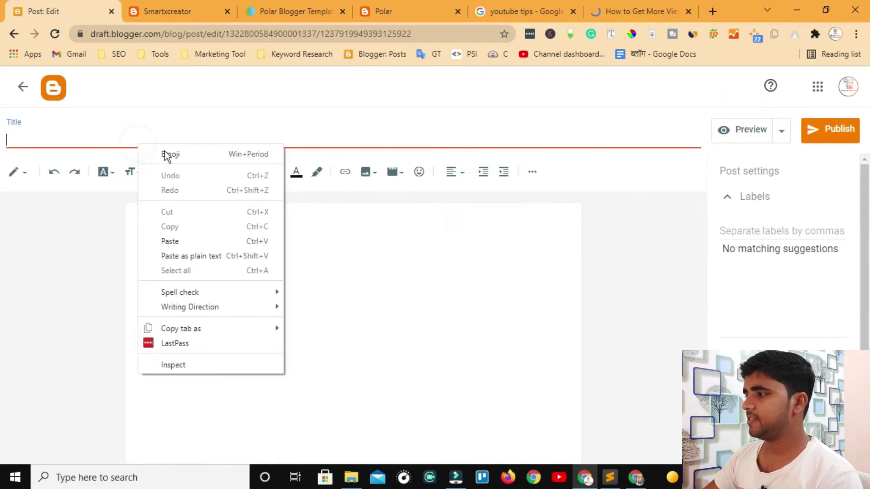
{"action": "left_click", "coordinate": [183, 240]}
Copy the article's opening paragraphs into the post body and add an empty line after the first paragraph.
{"action": "left_click", "coordinate": [157, 229]}
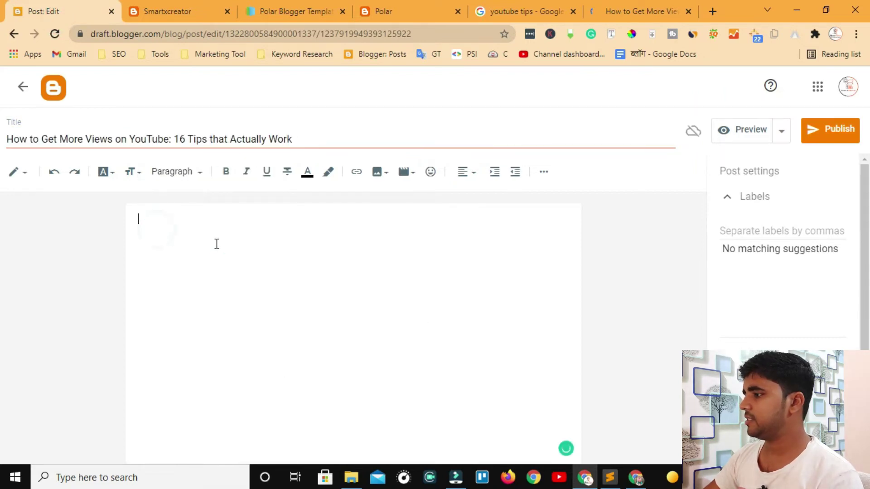
{"action": "left_click", "coordinate": [618, 9]}
{"action": "left_click_drag", "start_coordinate": [264, 164], "coordinate": [566, 450]}
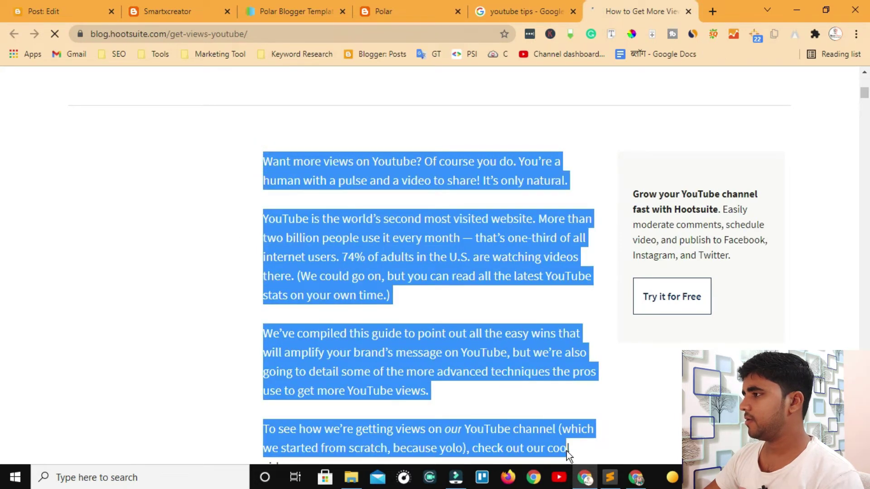
{"action": "right_click", "coordinate": [402, 187]}
{"action": "left_click", "coordinate": [415, 192]}
{"action": "left_click", "coordinate": [45, 11]}
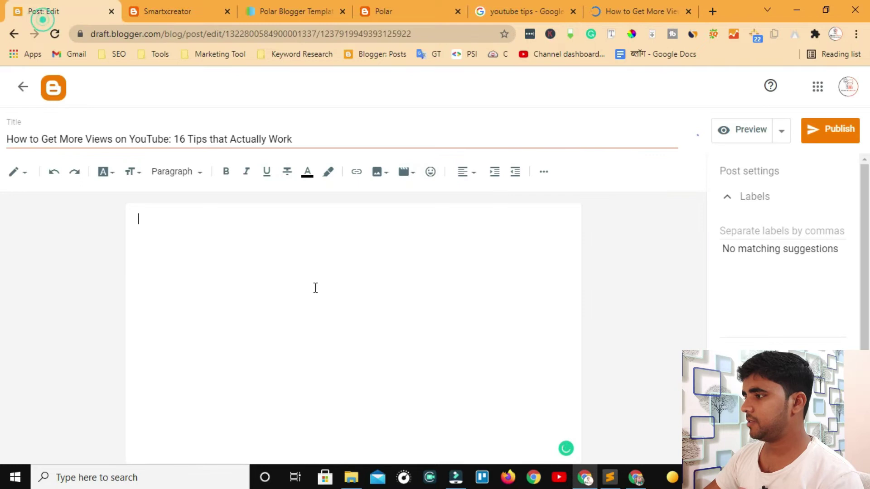
{"action": "right_click", "coordinate": [166, 224]}
{"action": "left_click", "coordinate": [220, 316]}
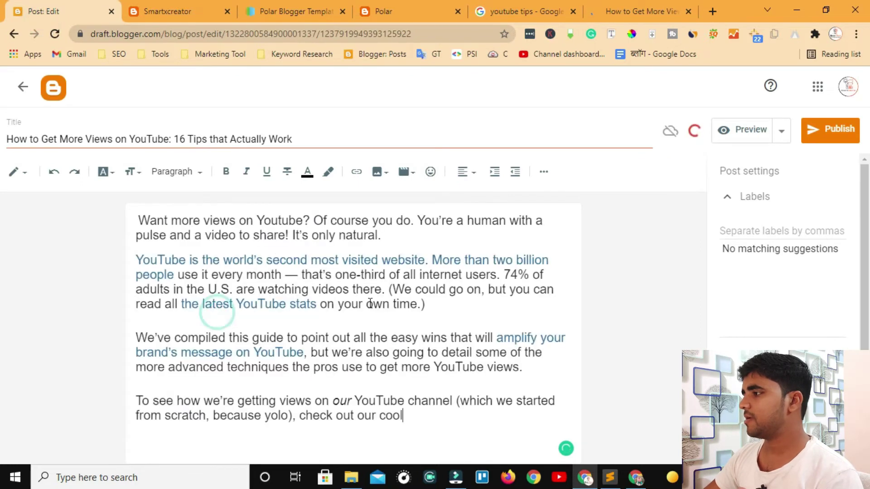
{"action": "left_click", "coordinate": [396, 234]}
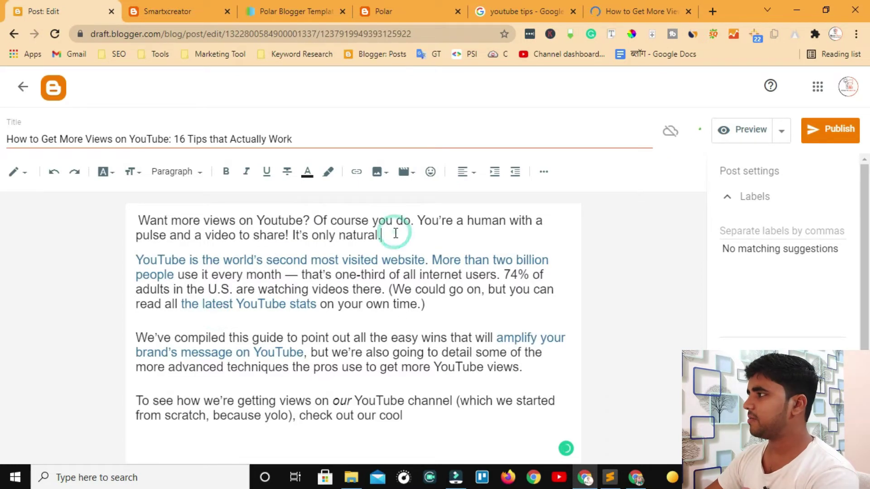
{"action": "key", "text": "Return"}
Close the article and save the "19 YouTube Tips You Need to Know About" picture from Google Images to the computer.
{"action": "left_click", "coordinate": [614, 12]}
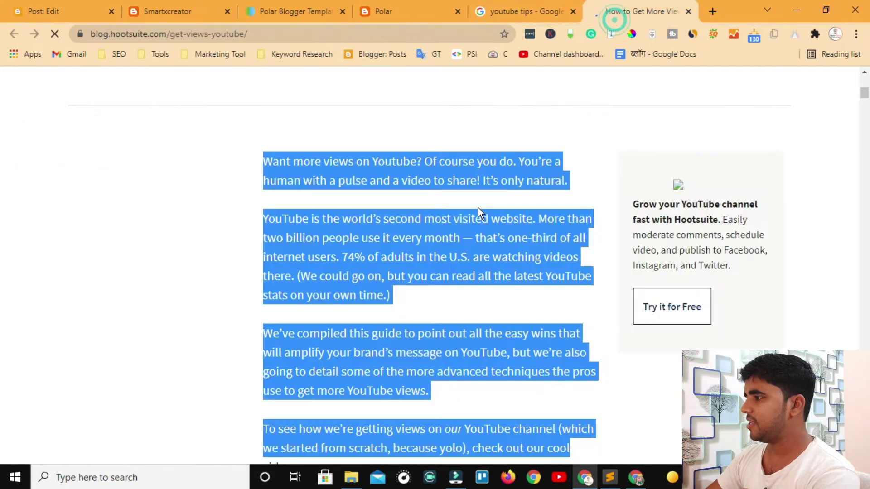
{"action": "left_click", "coordinate": [688, 11]}
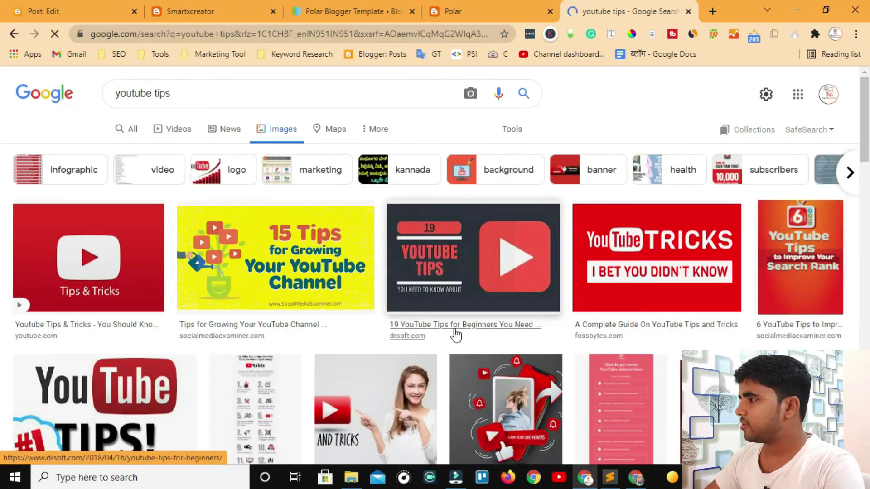
{"action": "left_click", "coordinate": [473, 272]}
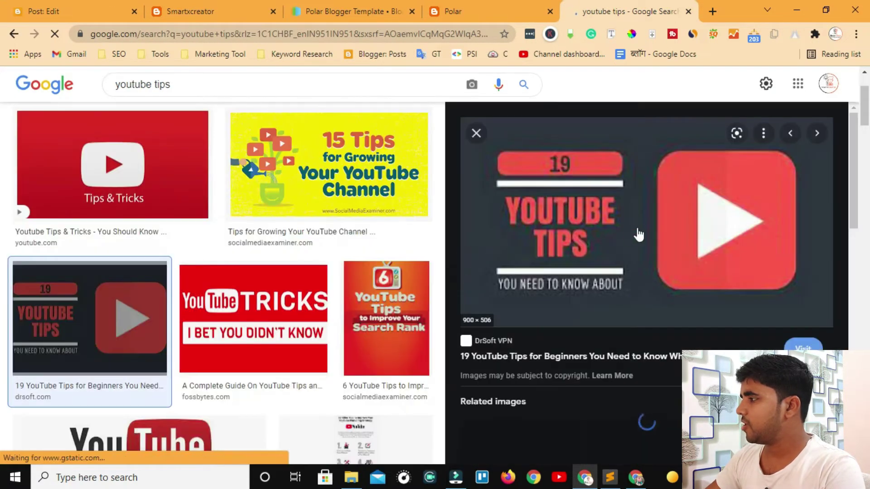
{"action": "left_click_drag", "start_coordinate": [728, 233], "coordinate": [680, 239]}
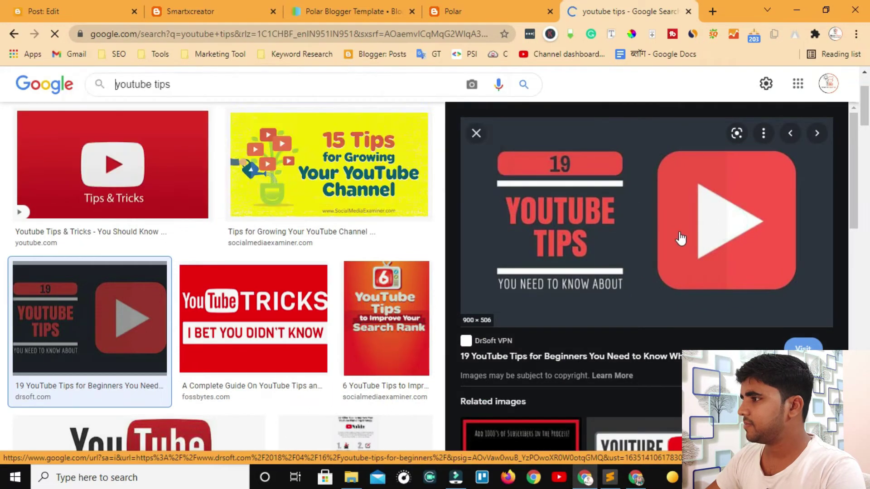
{"action": "right_click", "coordinate": [651, 241]}
{"action": "key", "text": "v"}
{"action": "left_click", "coordinate": [335, 287]}
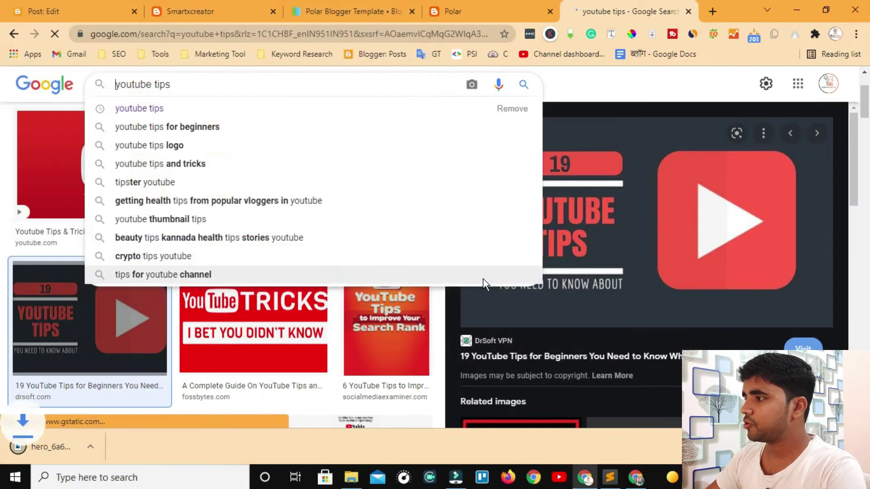
Upload the saved hero_6a6b61bdb13384c5878914b442457119.jpg from the Desktop and insert it into the empty line of the Blogger post.
{"action": "left_click", "coordinate": [18, 16]}
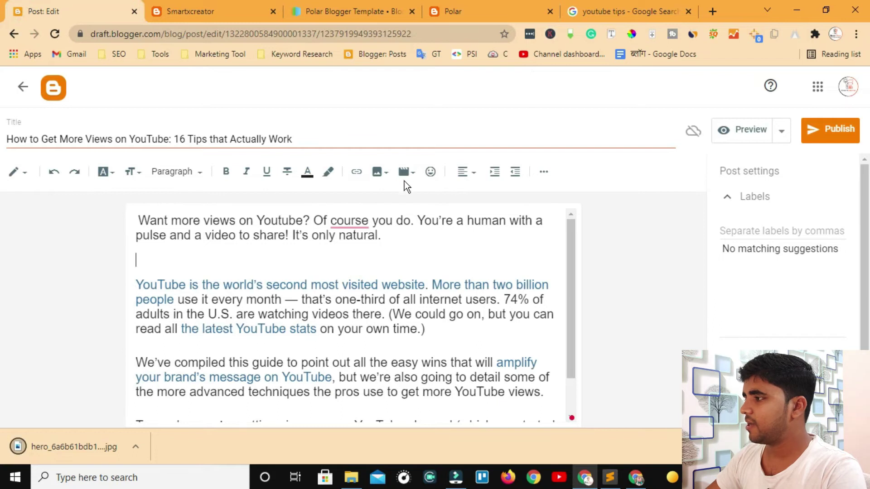
{"action": "left_click", "coordinate": [384, 176]}
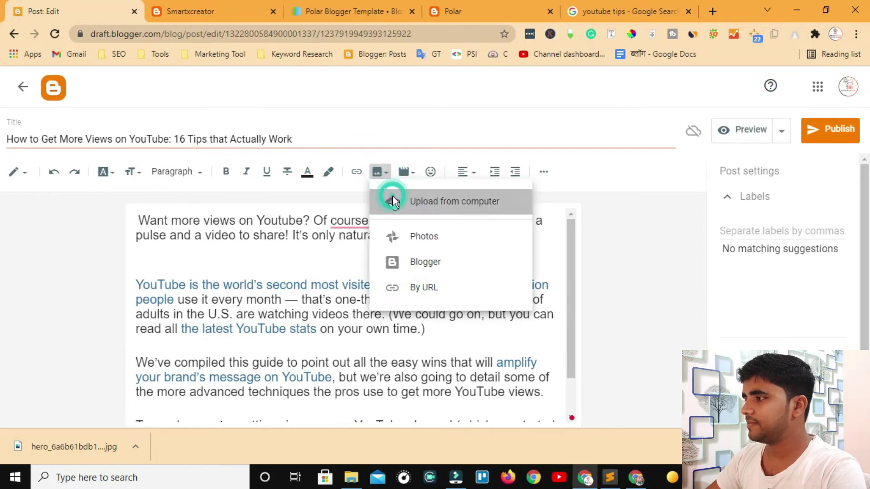
{"action": "left_click", "coordinate": [390, 199]}
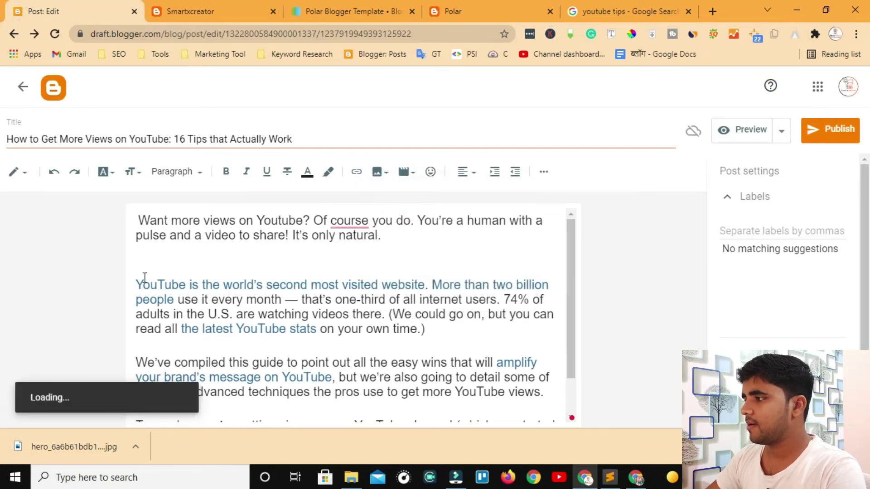
{"action": "left_click", "coordinate": [229, 181]}
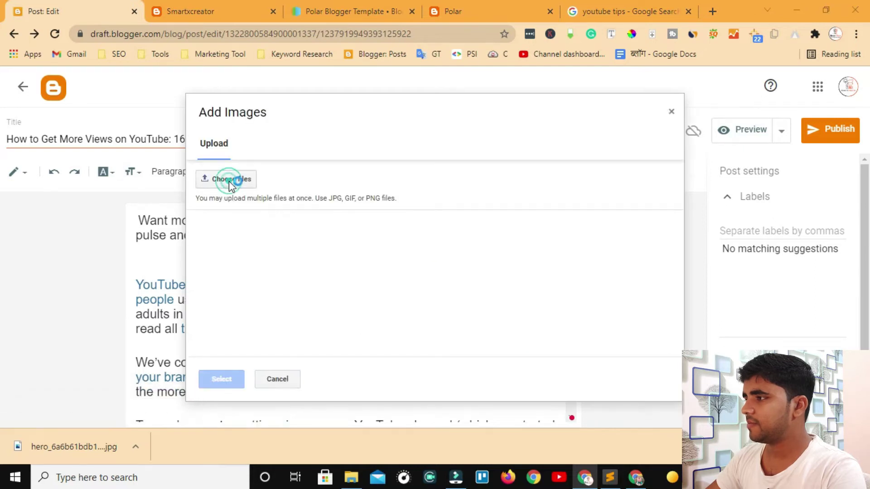
{"action": "left_click", "coordinate": [58, 111]}
{"action": "scroll", "coordinate": [341, 145], "scroll_direction": "down", "scroll_amount": 5}
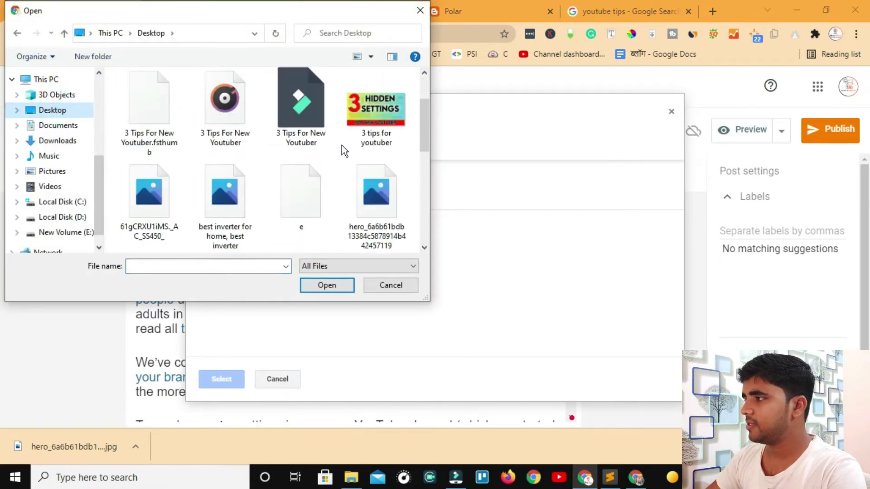
{"action": "scroll", "coordinate": [341, 145], "scroll_direction": "down", "scroll_amount": 5}
{"action": "scroll", "coordinate": [389, 141], "scroll_direction": "up", "scroll_amount": 4}
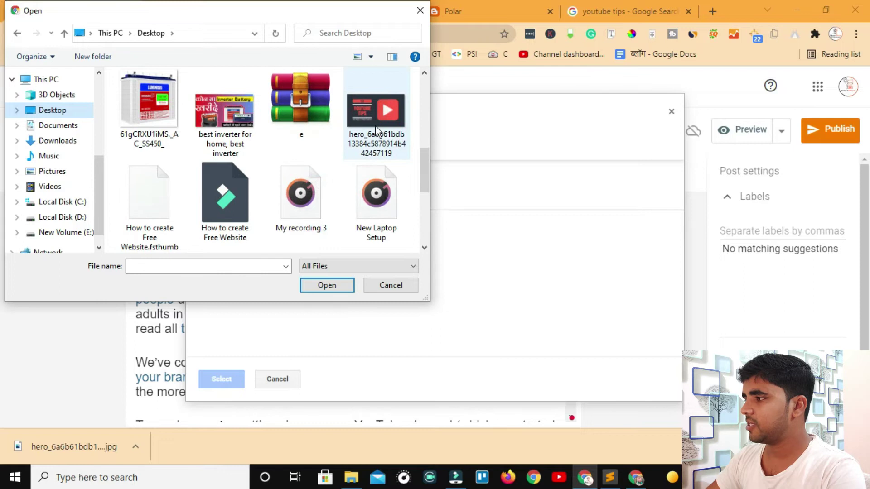
{"action": "left_click", "coordinate": [376, 132]}
{"action": "left_click", "coordinate": [335, 283]}
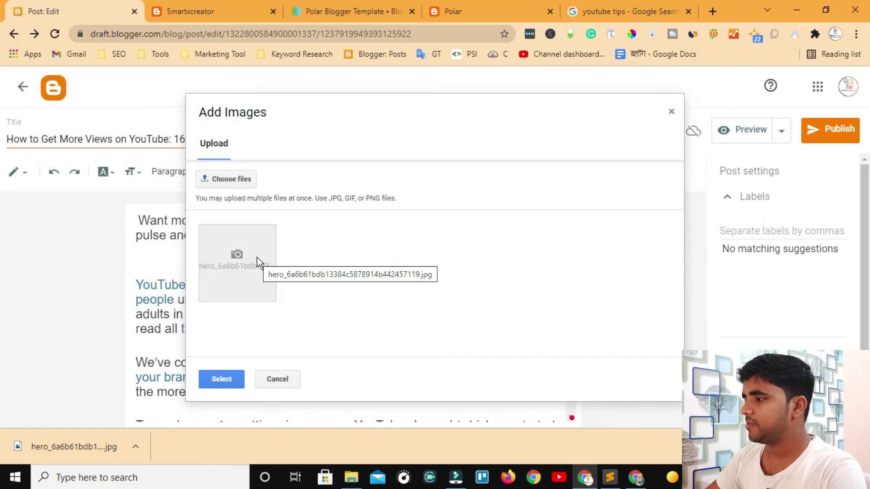
{"action": "left_click", "coordinate": [224, 379]}
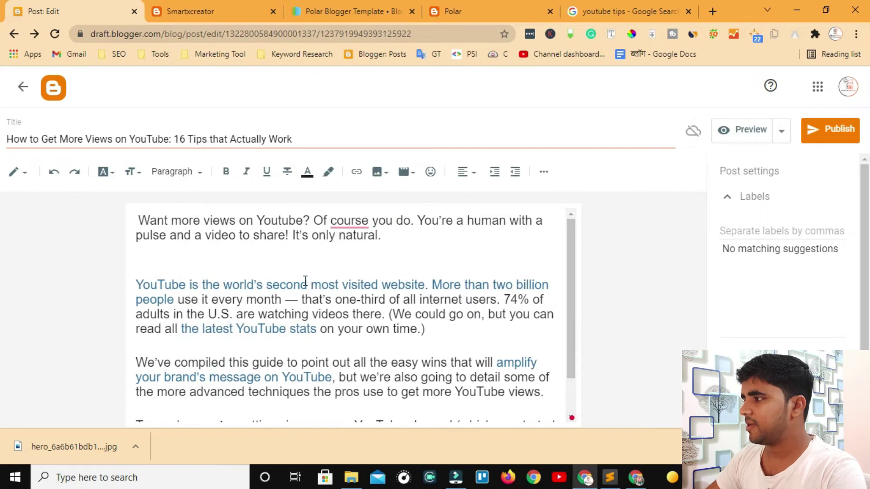
{"action": "left_click", "coordinate": [484, 296]}
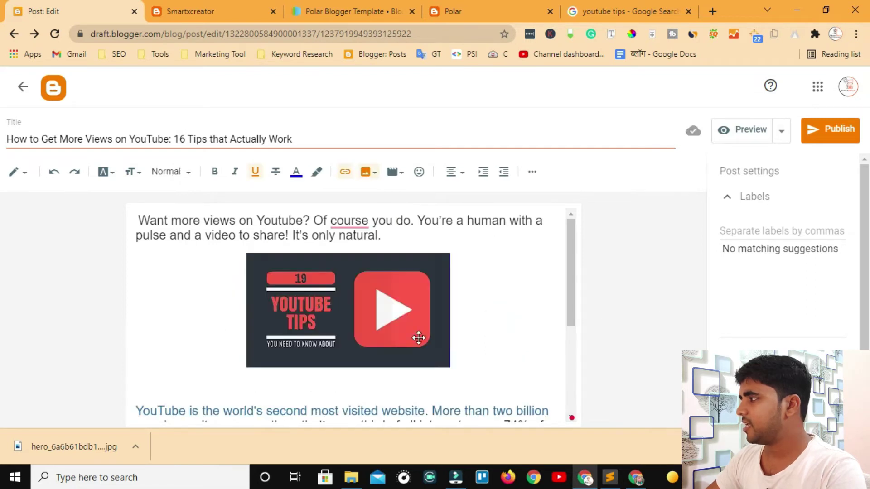
Collapse the post's Labels setting and switch to the live blog to check the names of its menu entries.
{"action": "left_click", "coordinate": [802, 196]}
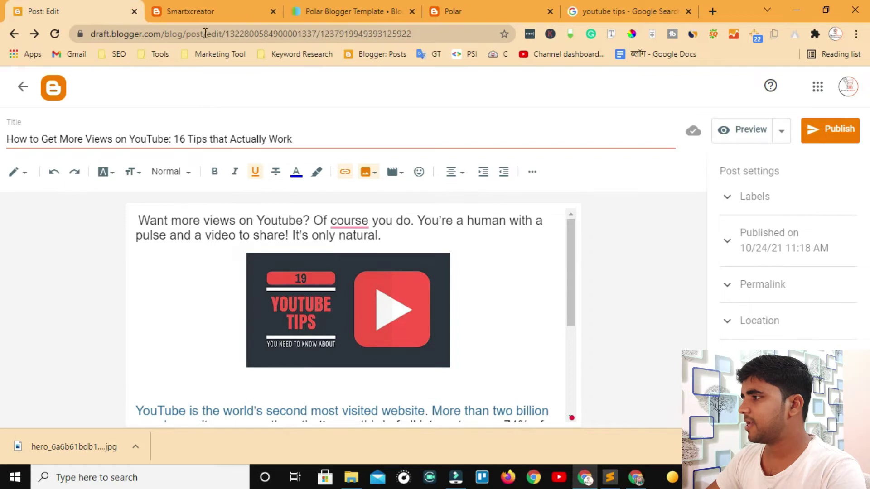
{"action": "left_click", "coordinate": [195, 18]}
{"action": "scroll", "coordinate": [318, 232], "scroll_direction": "up", "scroll_amount": 2}
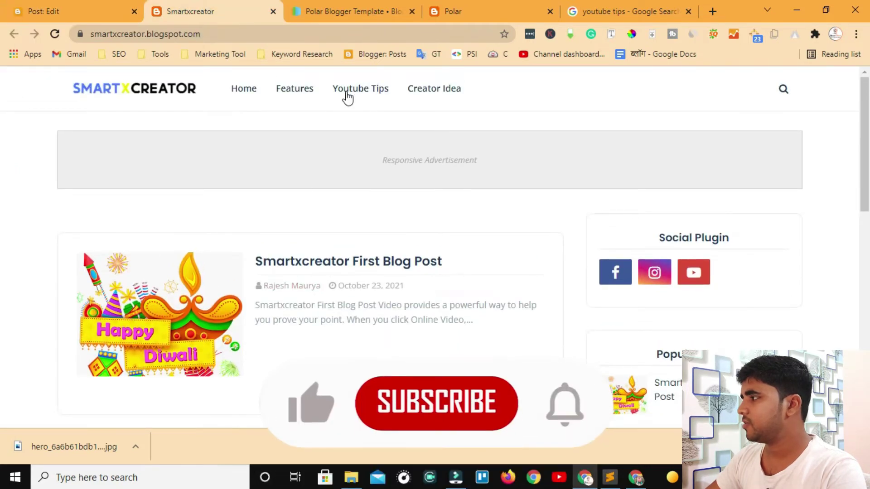
Add the label "Youtube Tips" to the post "How to Get More Views on YouTube: 16 Tips that Actually Work" and publish it.
{"action": "left_click", "coordinate": [78, 13]}
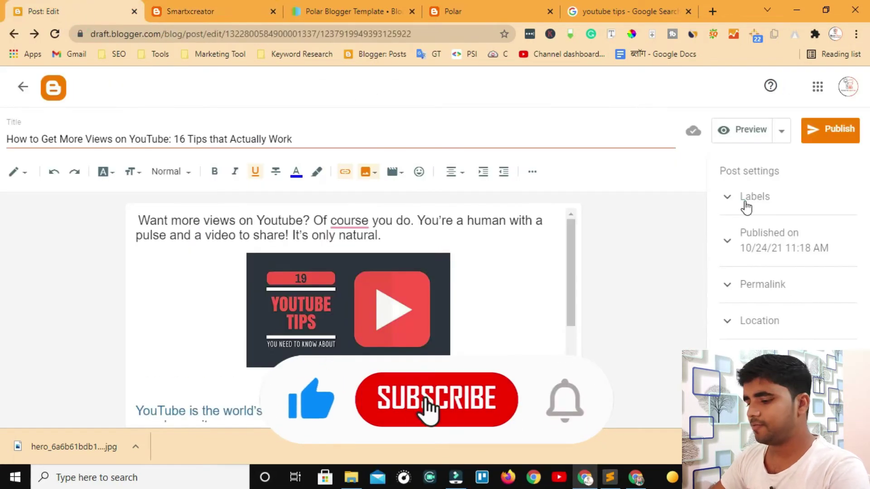
{"action": "left_click", "coordinate": [724, 196]}
{"action": "left_click", "coordinate": [759, 230]}
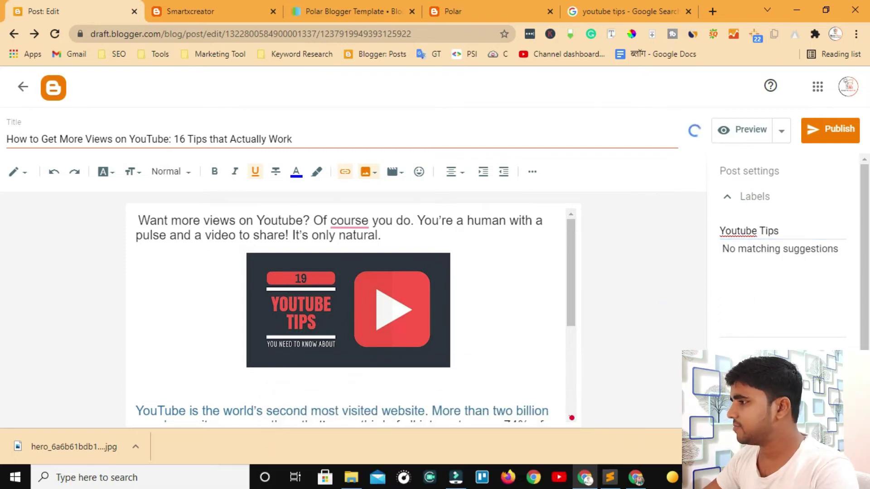
{"action": "scroll", "coordinate": [779, 331], "scroll_direction": "down", "scroll_amount": 2}
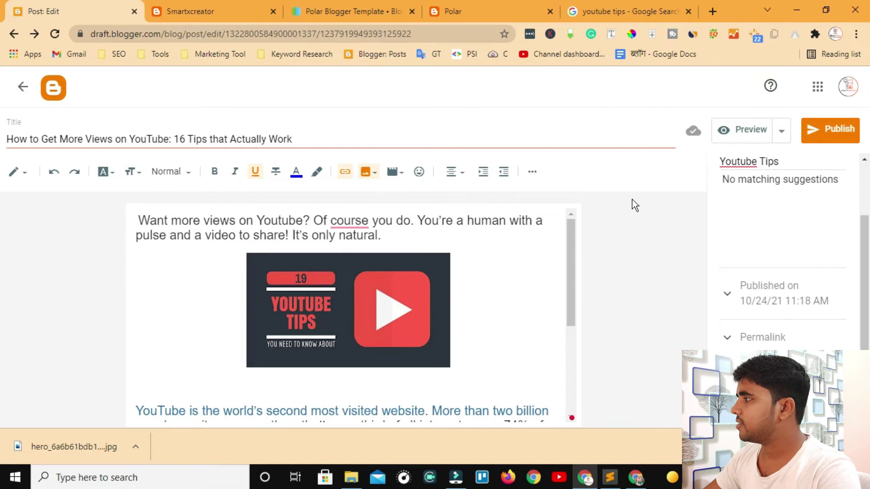
{"action": "scroll", "coordinate": [341, 350], "scroll_direction": "down", "scroll_amount": 4}
{"action": "left_click", "coordinate": [838, 125]}
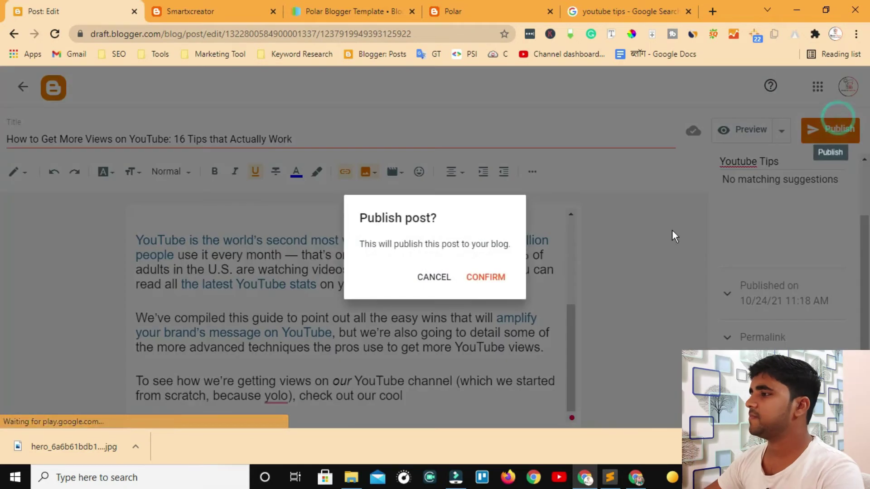
{"action": "left_click", "coordinate": [478, 282]}
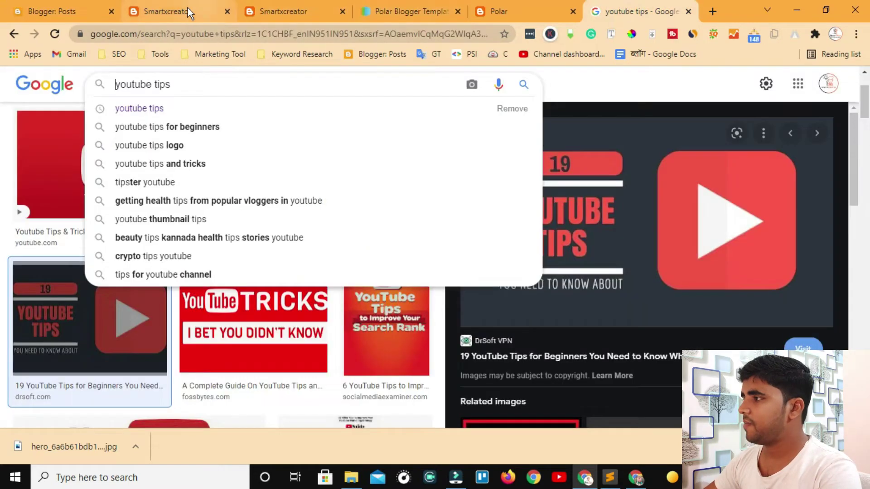
Test the Youtube Tips menu entry on the live blog and return to the Blogger dashboard.
{"action": "left_click", "coordinate": [188, 7]}
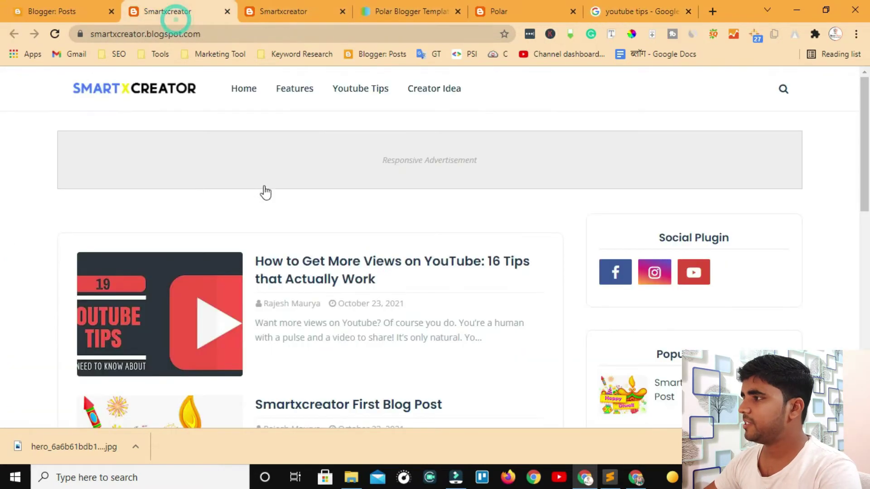
{"action": "left_click", "coordinate": [358, 93]}
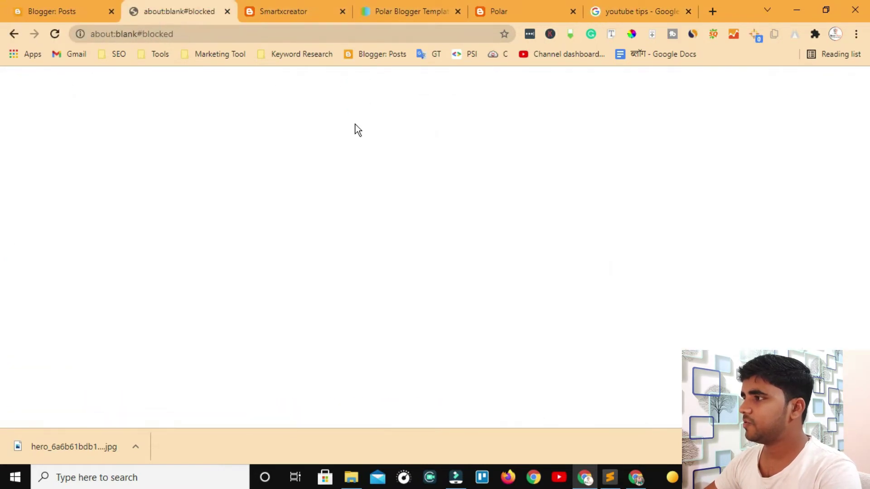
{"action": "left_click", "coordinate": [72, 8]}
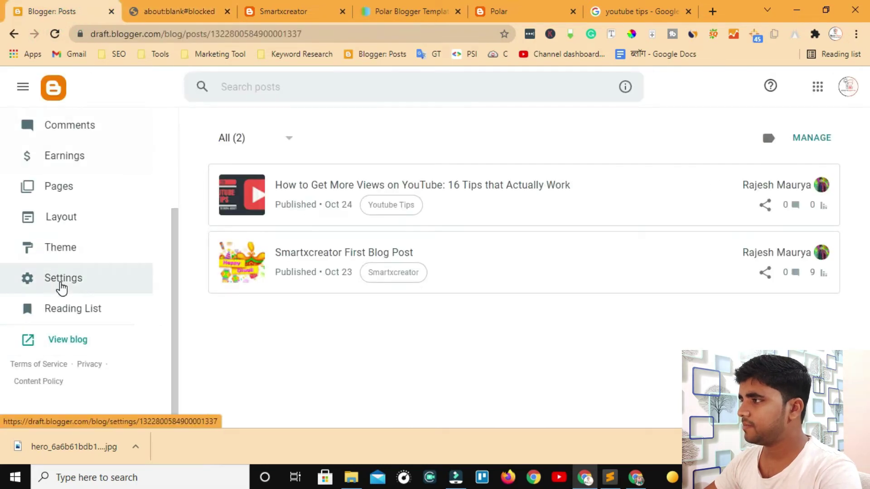
Open the blog's Layout page, close the blank blocked tab and reload the live blog.
{"action": "left_click", "coordinate": [68, 217]}
{"action": "left_click", "coordinate": [154, 18]}
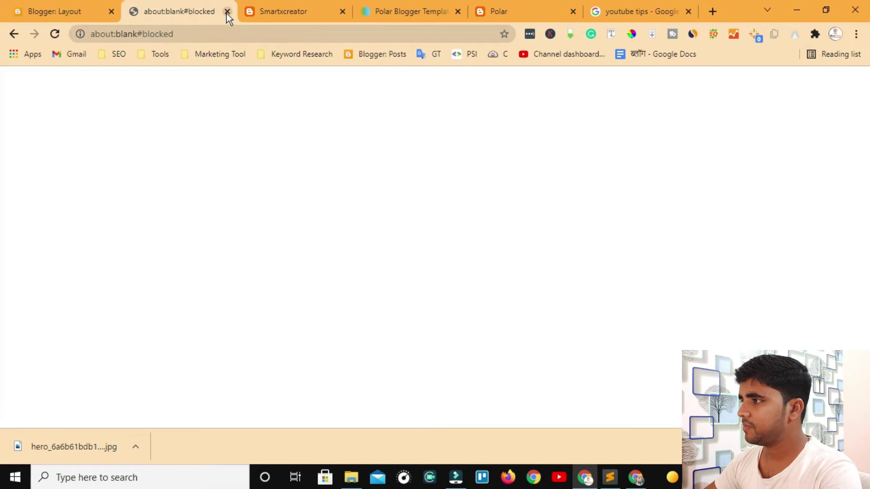
{"action": "left_click", "coordinate": [227, 13]}
{"action": "left_click", "coordinate": [55, 34]}
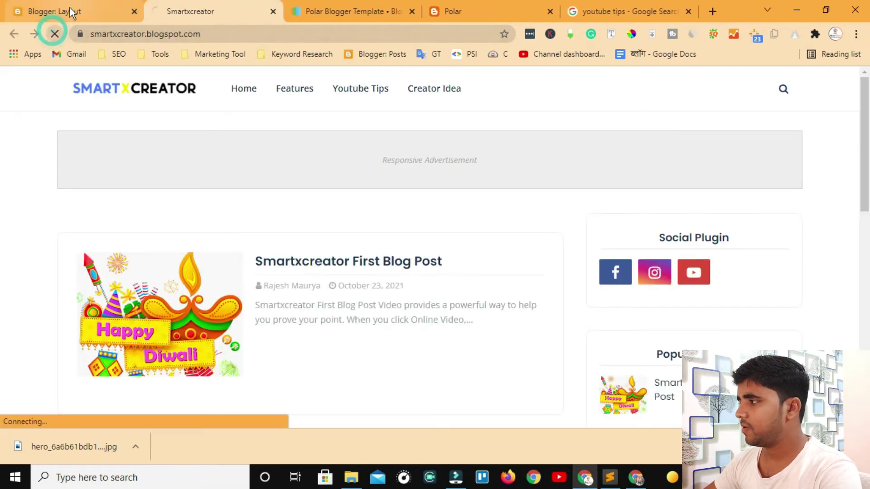
Set the Categories gadget in the blog layout to show All Labels and save it.
{"action": "left_click", "coordinate": [70, 8]}
{"action": "scroll", "coordinate": [454, 310], "scroll_direction": "down", "scroll_amount": 5}
{"action": "scroll", "coordinate": [654, 299], "scroll_direction": "down", "scroll_amount": 4}
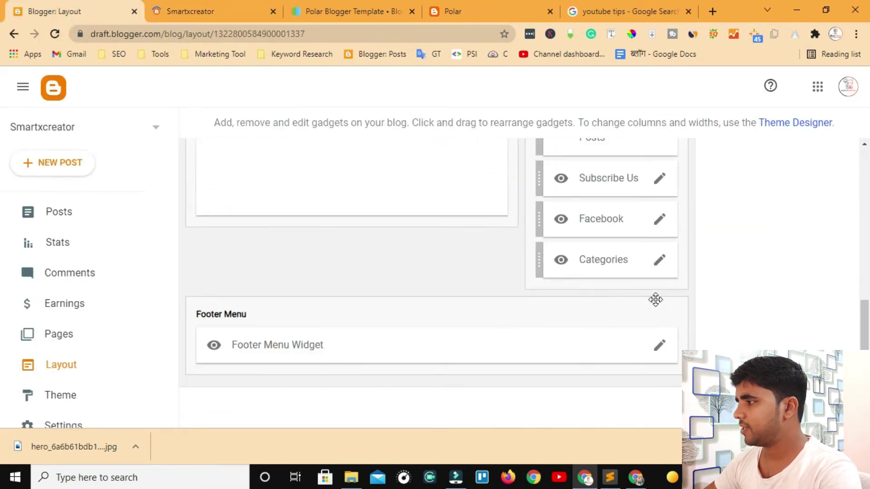
{"action": "left_click", "coordinate": [659, 260]}
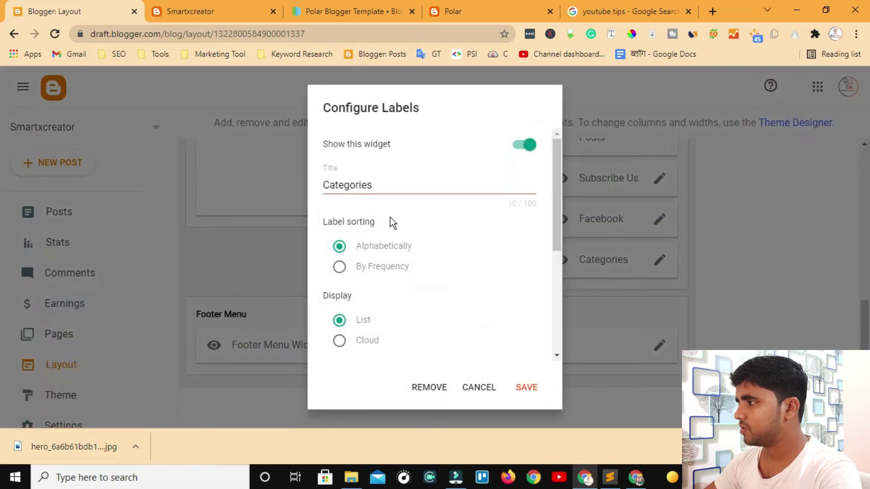
{"action": "scroll", "coordinate": [525, 353], "scroll_direction": "down", "scroll_amount": 4}
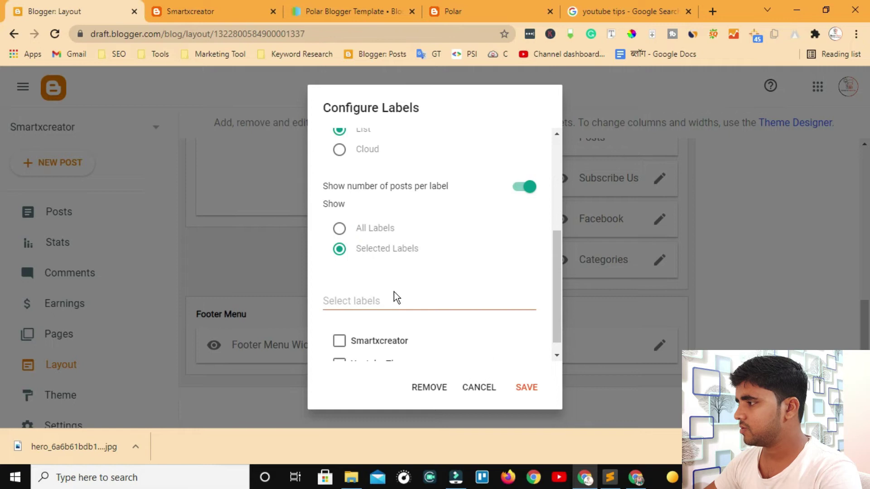
{"action": "left_click", "coordinate": [338, 230]}
{"action": "left_click", "coordinate": [526, 384]}
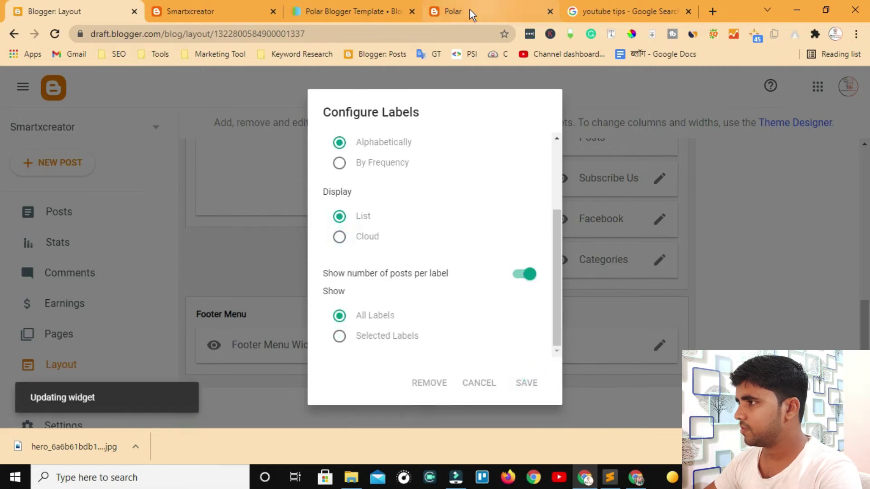
Reload the live blog and check the labels listed in its Categories widget.
{"action": "left_click", "coordinate": [215, 12]}
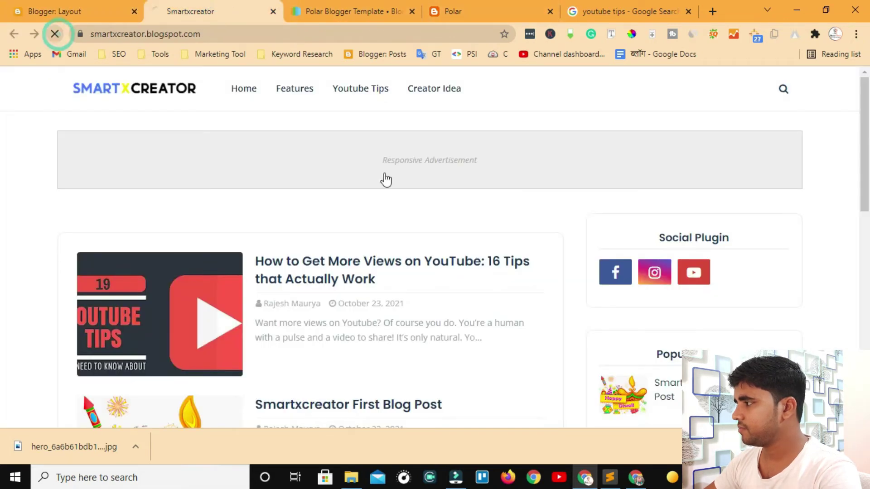
{"action": "scroll", "coordinate": [708, 291], "scroll_direction": "down", "scroll_amount": 3}
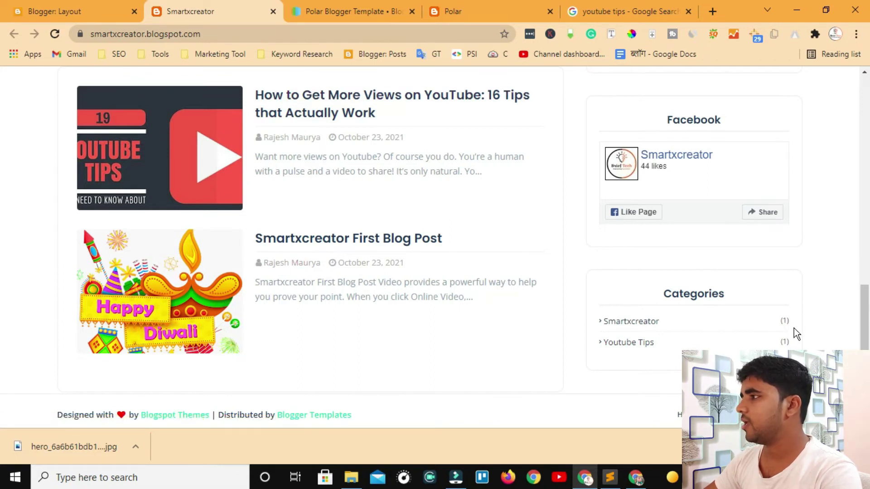
{"action": "scroll", "coordinate": [382, 193], "scroll_direction": "up", "scroll_amount": 4}
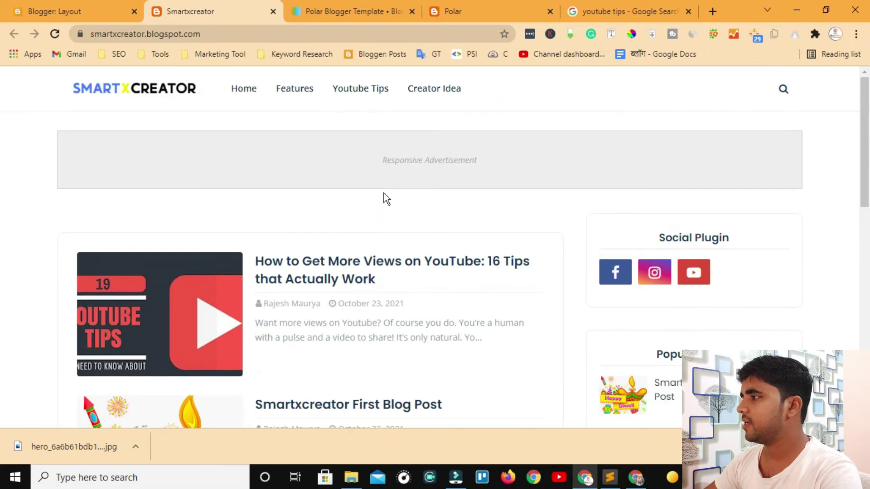
Create the post "50 YouTube Video Ideas for Creators To Get Inspired" with text and image, label it "Creator Idea" and publish it.
{"action": "left_click", "coordinate": [69, 7]}
{"action": "left_click", "coordinate": [71, 159]}
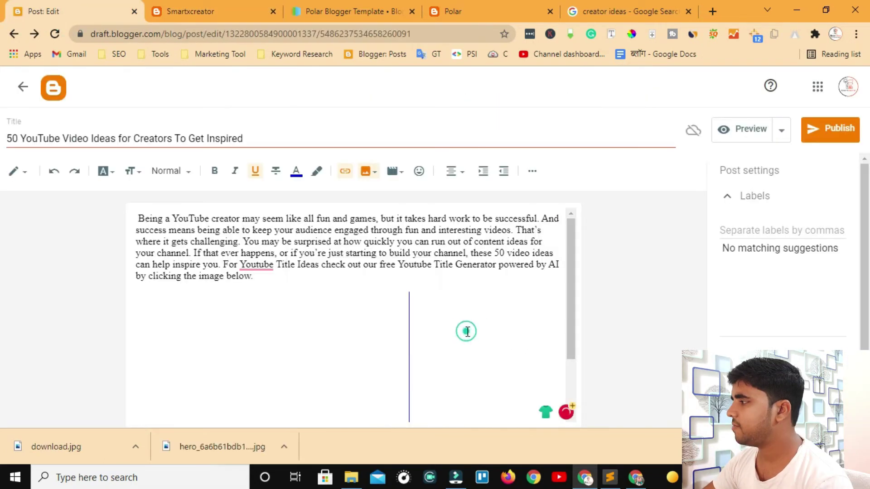
{"action": "left_click", "coordinate": [754, 202]}
{"action": "left_click", "coordinate": [752, 196]}
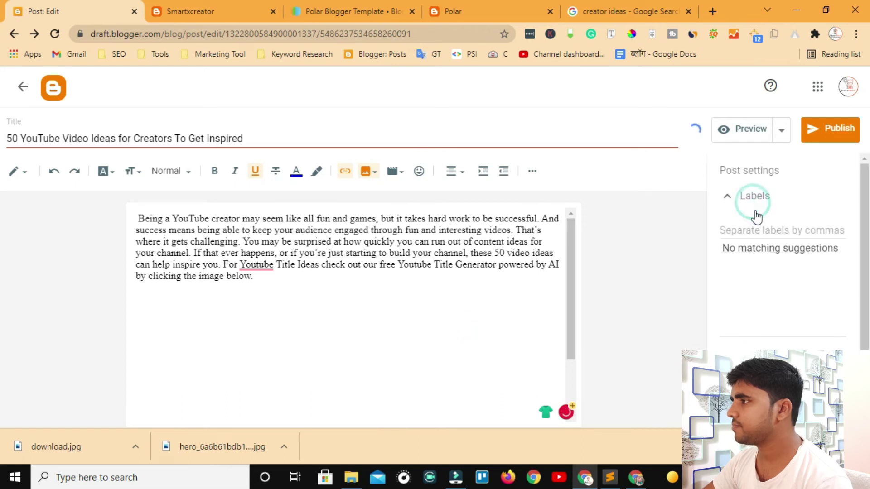
{"action": "left_click", "coordinate": [753, 225]}
{"action": "left_click", "coordinate": [394, 11]}
{"action": "left_click", "coordinate": [129, 16]}
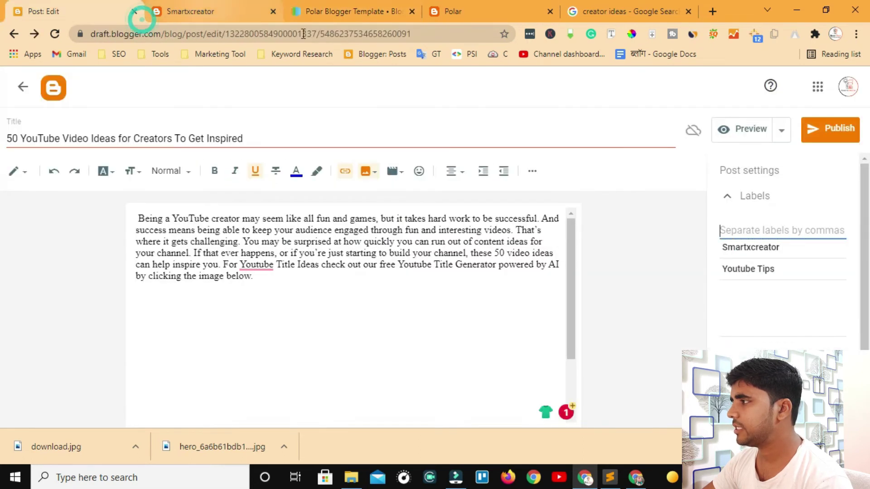
{"action": "left_click", "coordinate": [228, 19]}
{"action": "left_click", "coordinate": [68, 10]}
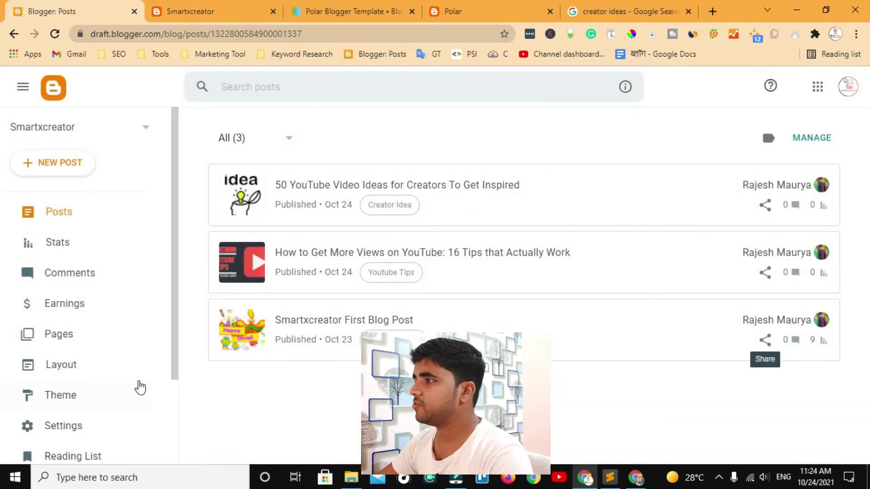
Reload the live blog, check the new post and the Categories widget, and test the Youtube Tips menu entry.
{"action": "scroll", "coordinate": [138, 386], "scroll_direction": "down", "scroll_amount": 3}
{"action": "left_click", "coordinate": [188, 12]}
{"action": "left_click", "coordinate": [59, 34]}
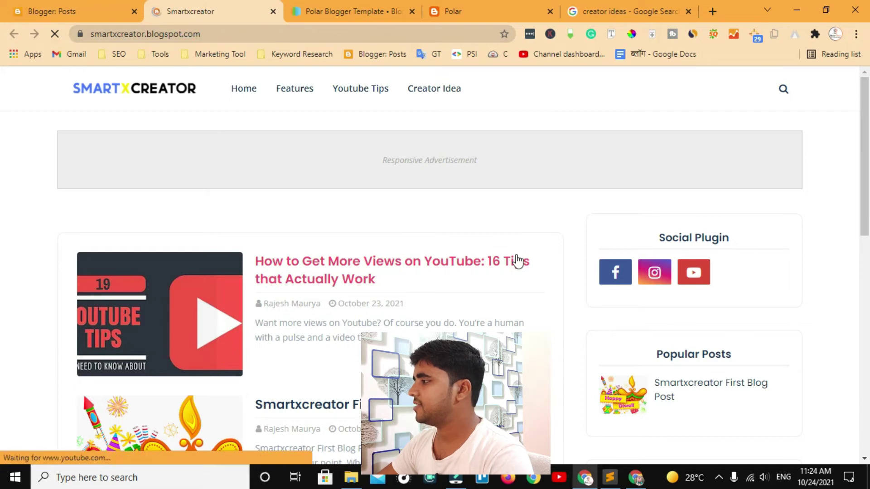
{"action": "scroll", "coordinate": [589, 294], "scroll_direction": "down", "scroll_amount": 6}
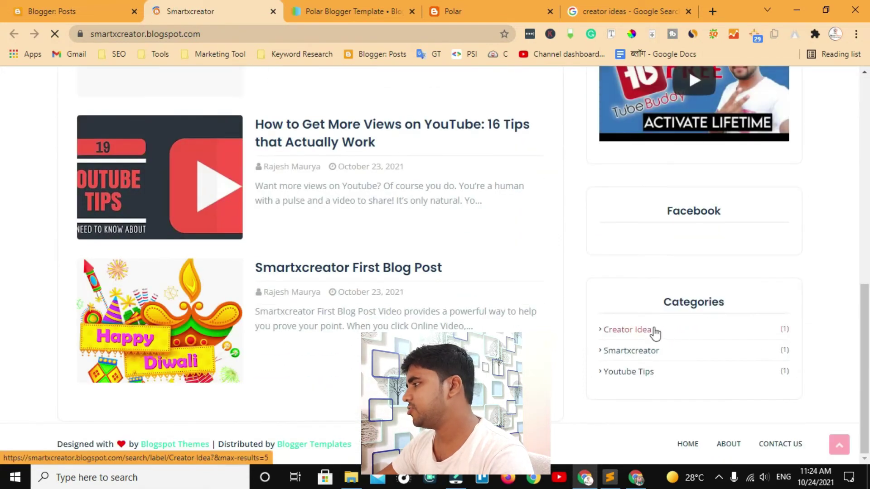
{"action": "scroll", "coordinate": [638, 338], "scroll_direction": "up", "scroll_amount": 6}
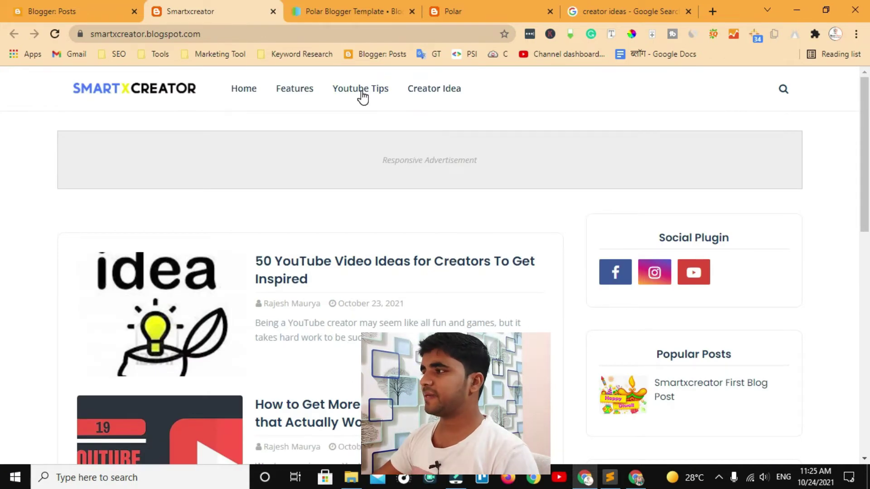
{"action": "left_click", "coordinate": [362, 93]}
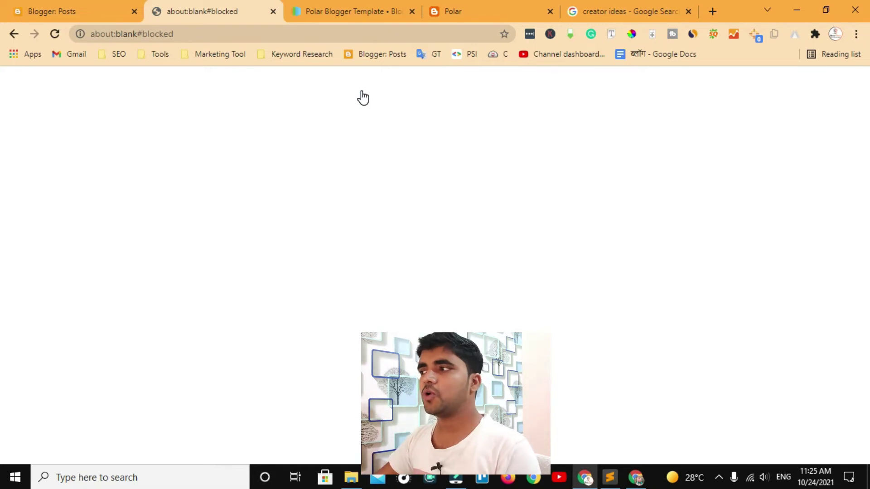
{"action": "left_click", "coordinate": [14, 33]}
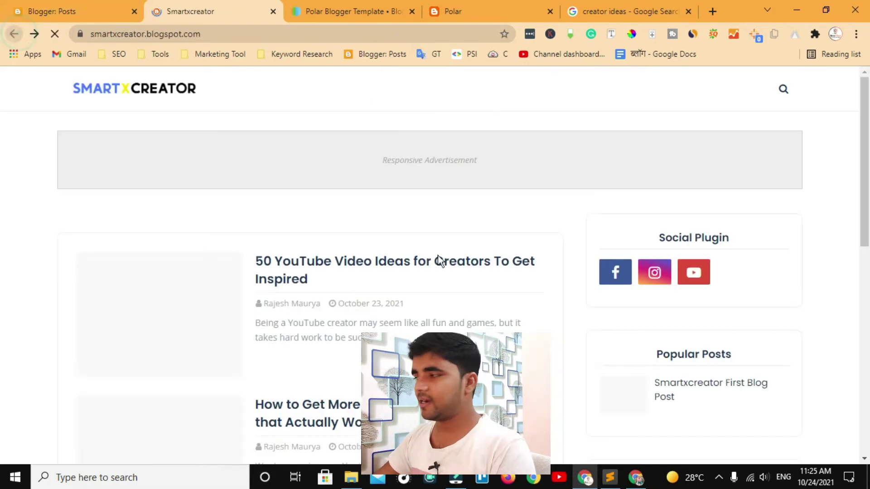
Open the Creator Idea, Smartxcreator and Youtube Tips links of the Categories widget in separate new tabs.
{"action": "scroll", "coordinate": [706, 321], "scroll_direction": "down", "scroll_amount": 6}
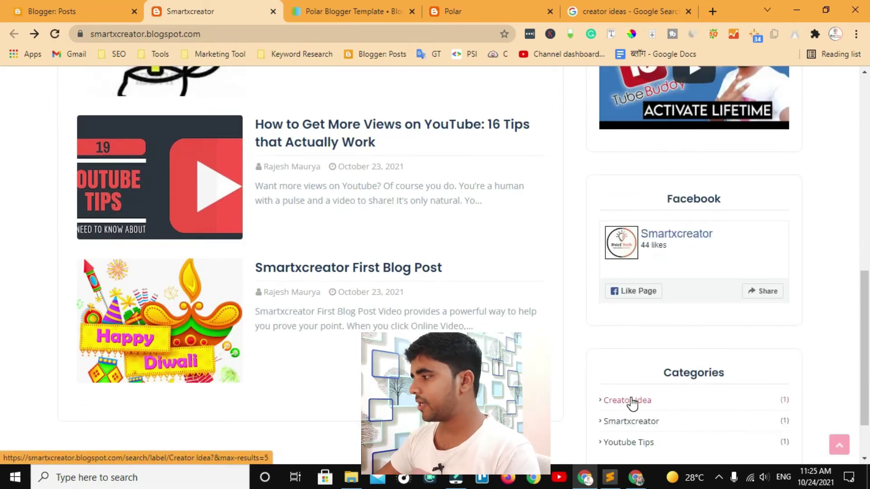
{"action": "right_click", "coordinate": [632, 401]}
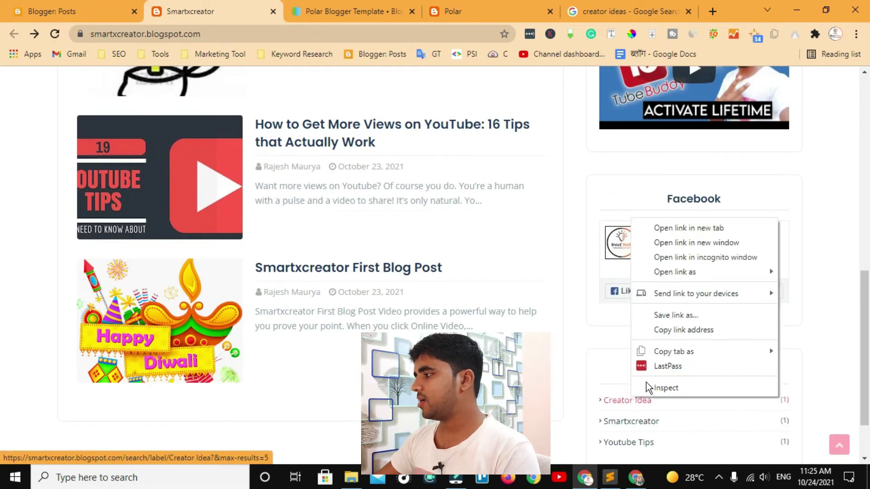
{"action": "left_click", "coordinate": [667, 236]}
{"action": "right_click", "coordinate": [643, 426]}
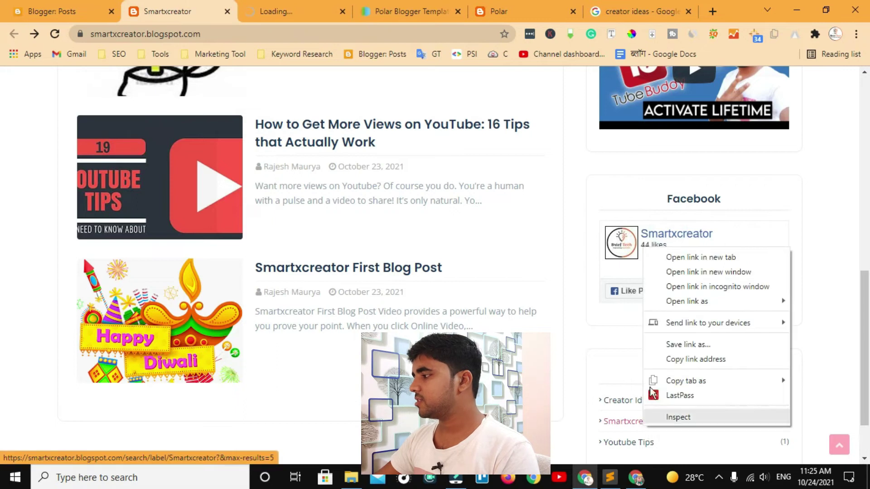
{"action": "left_click", "coordinate": [672, 255]}
{"action": "right_click", "coordinate": [637, 448]}
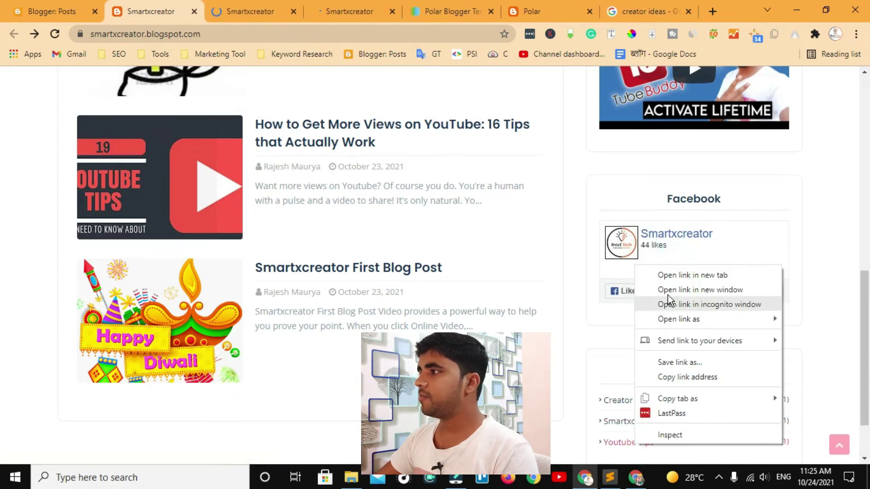
{"action": "left_click", "coordinate": [671, 275]}
Go through the Youtube Tips, Creator Idea and Smartxcreator label pages and examine the address of each one.
{"action": "key", "text": "ctrl+5"}
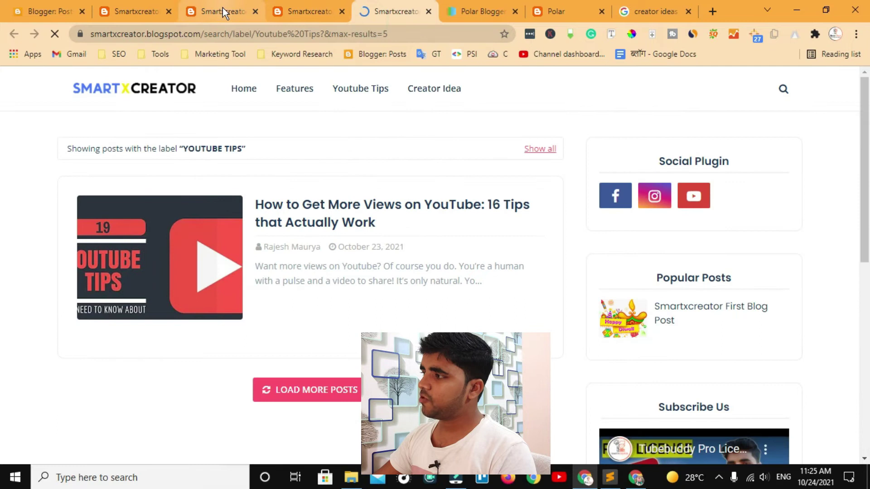
{"action": "left_click", "coordinate": [210, 31]}
{"action": "left_click", "coordinate": [292, 13]}
{"action": "left_click", "coordinate": [245, 13]}
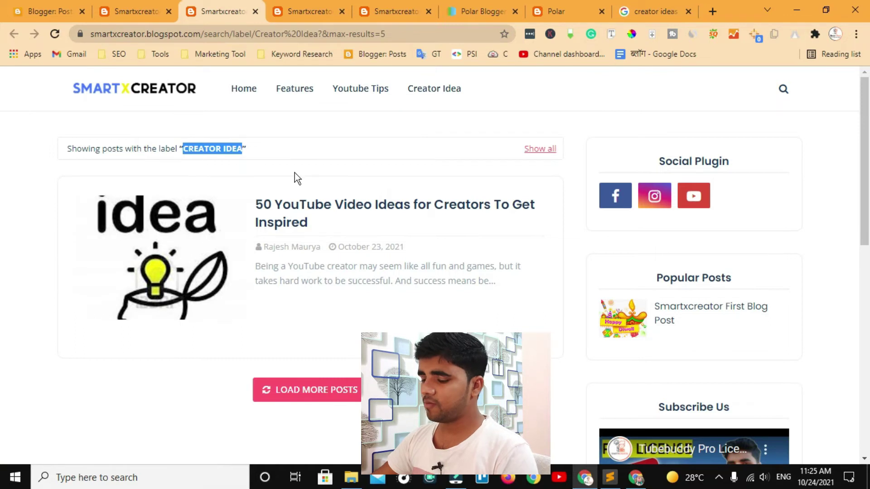
{"action": "left_click", "coordinate": [394, 35]}
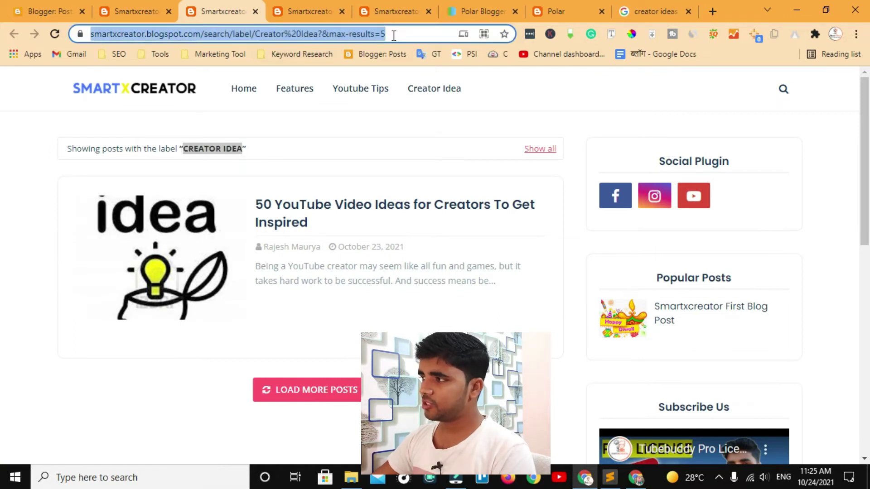
{"action": "left_click", "coordinate": [313, 8]}
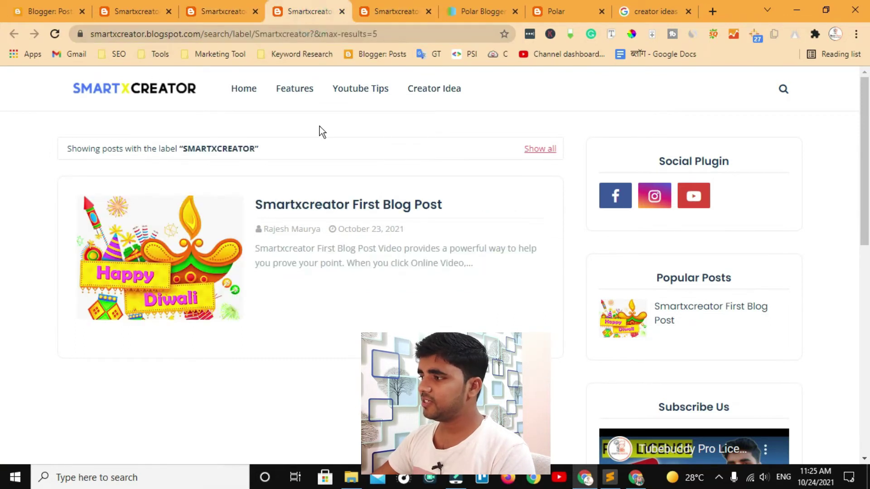
{"action": "left_click", "coordinate": [390, 35]}
{"action": "key", "text": "super+c"}
{"action": "left_click", "coordinate": [414, 11]}
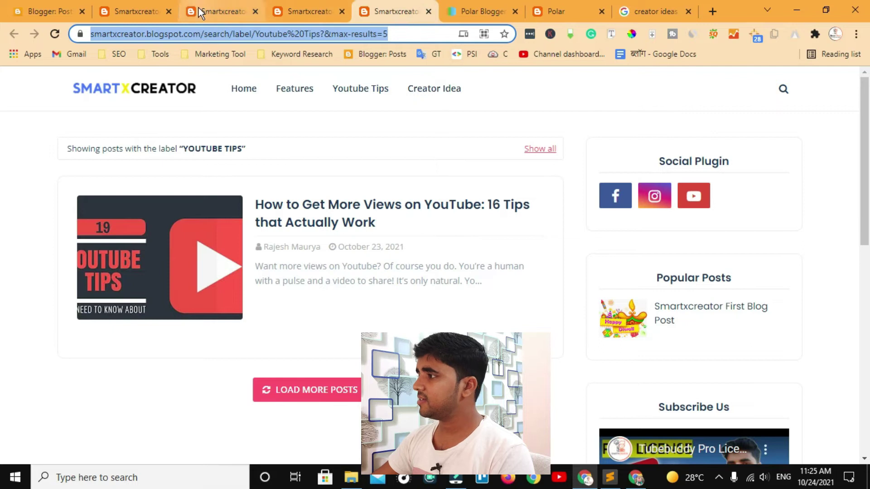
Open the layout page of the Smartxcreator blog and check the header menu entries on the live blog.
{"action": "left_click", "coordinate": [296, 12]}
{"action": "left_click", "coordinate": [404, 13]}
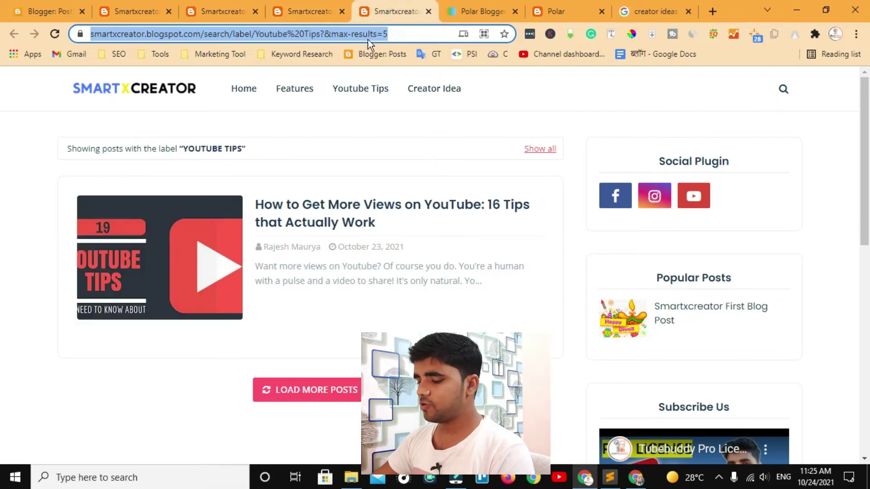
{"action": "left_click", "coordinate": [58, 11]}
{"action": "left_click", "coordinate": [61, 254]}
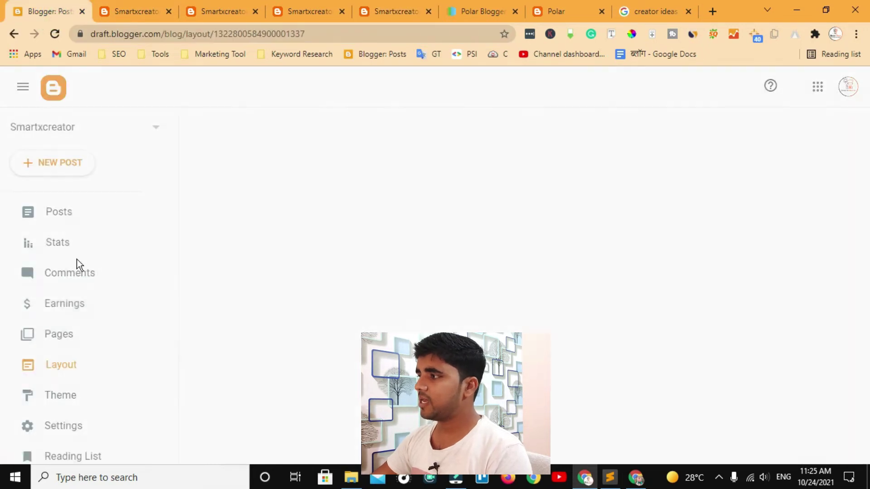
{"action": "left_click", "coordinate": [149, 12]}
{"action": "scroll", "coordinate": [303, 144], "scroll_direction": "up", "scroll_amount": 3}
{"action": "scroll", "coordinate": [303, 144], "scroll_direction": "up", "scroll_amount": 3}
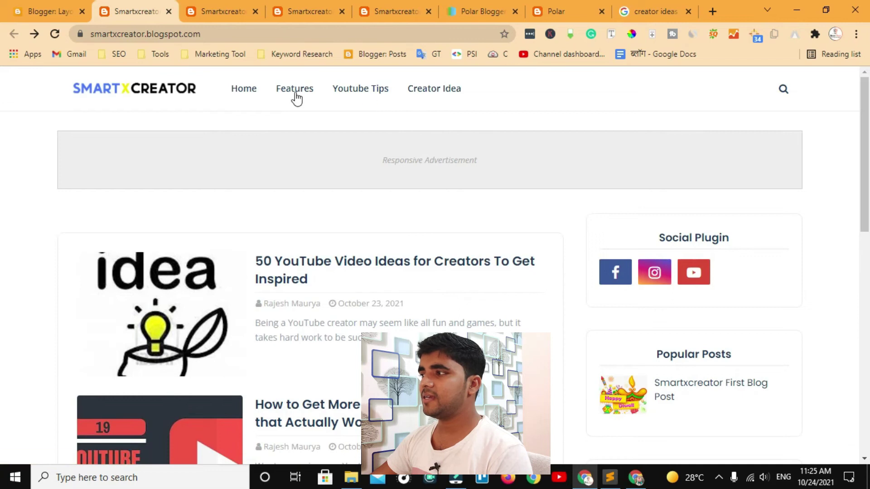
{"action": "left_click", "coordinate": [57, 13]}
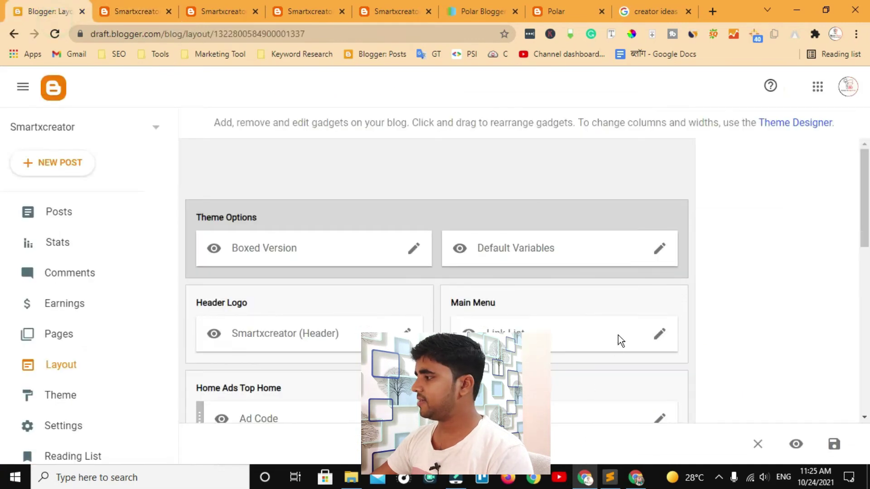
{"action": "left_click", "coordinate": [660, 334]}
{"action": "scroll", "coordinate": [378, 320], "scroll_direction": "down", "scroll_amount": 4}
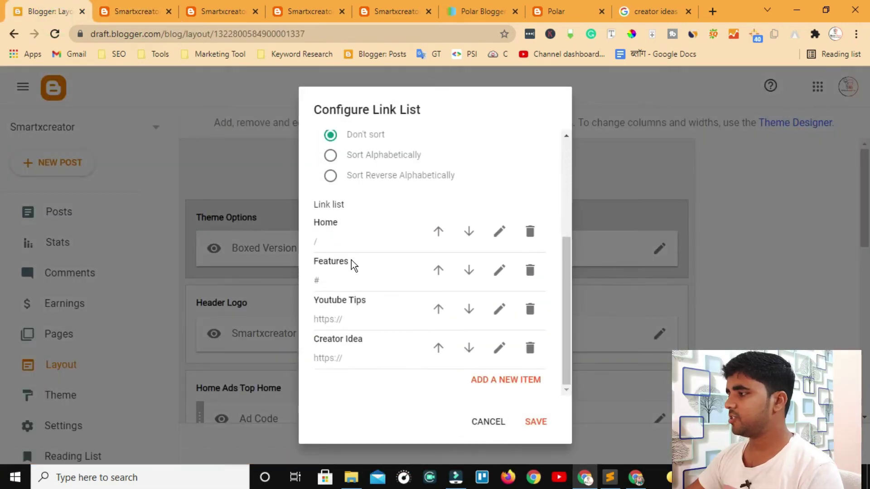
{"action": "left_click", "coordinate": [498, 309]}
{"action": "scroll", "coordinate": [384, 362], "scroll_direction": "down", "scroll_amount": 3}
{"action": "left_click", "coordinate": [355, 258]}
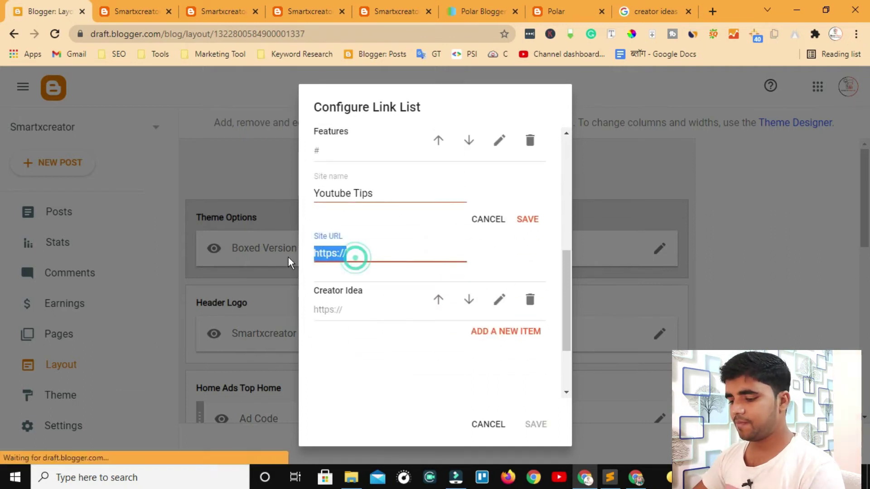
{"action": "key", "text": "super+v"}
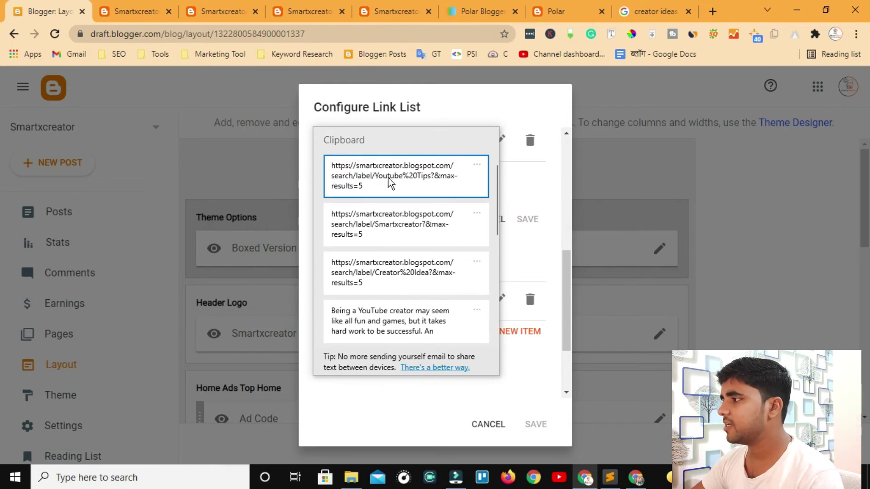
{"action": "left_click", "coordinate": [398, 180]}
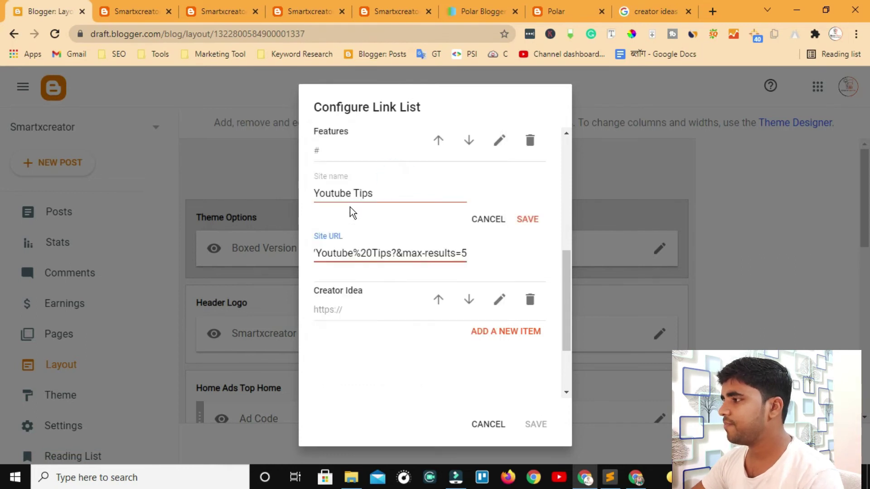
{"action": "left_click", "coordinate": [525, 220]}
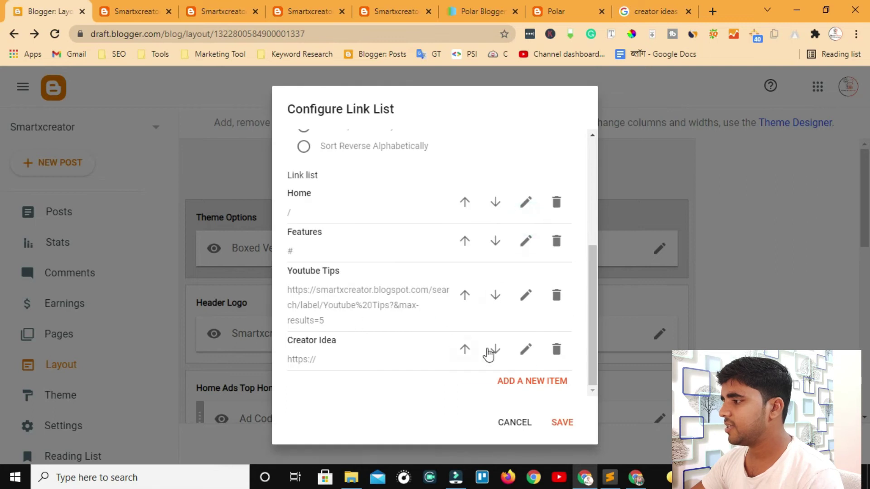
{"action": "left_click", "coordinate": [526, 353]}
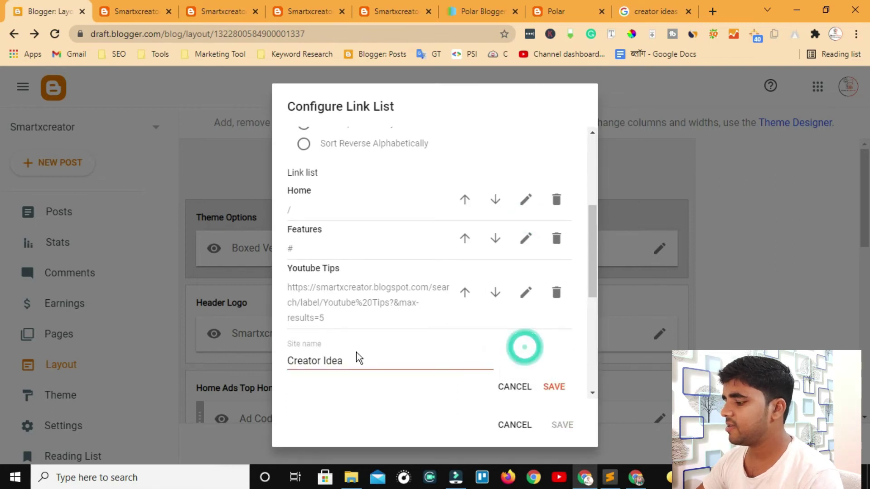
{"action": "scroll", "coordinate": [351, 294], "scroll_direction": "down", "scroll_amount": 4}
{"action": "left_click_drag", "start_coordinate": [345, 232], "coordinate": [260, 235]}
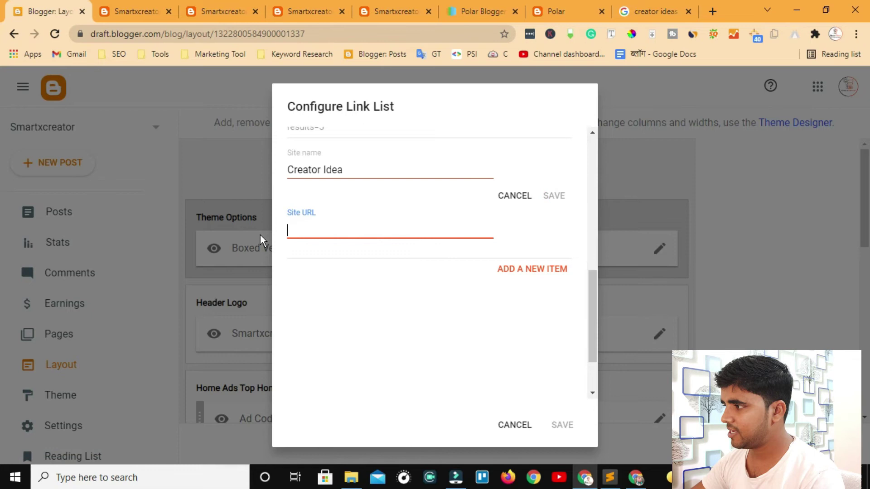
{"action": "key", "text": "super+v"}
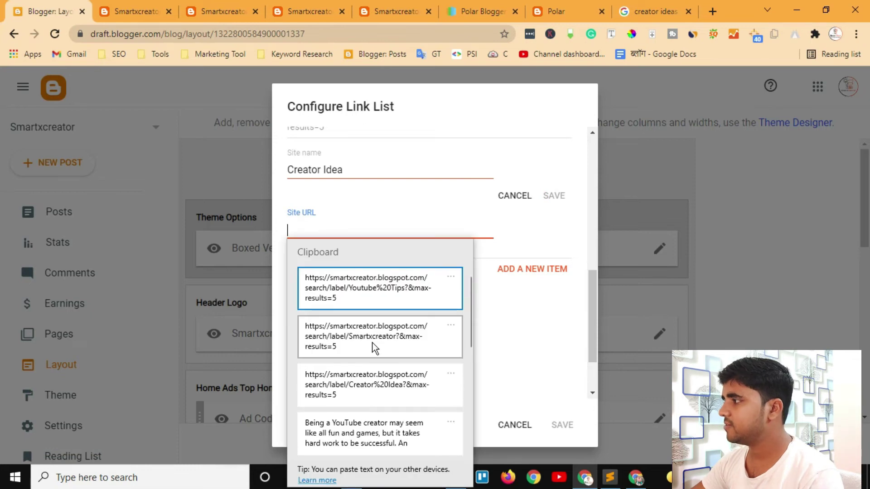
{"action": "left_click", "coordinate": [372, 378]}
{"action": "left_click", "coordinate": [553, 196]}
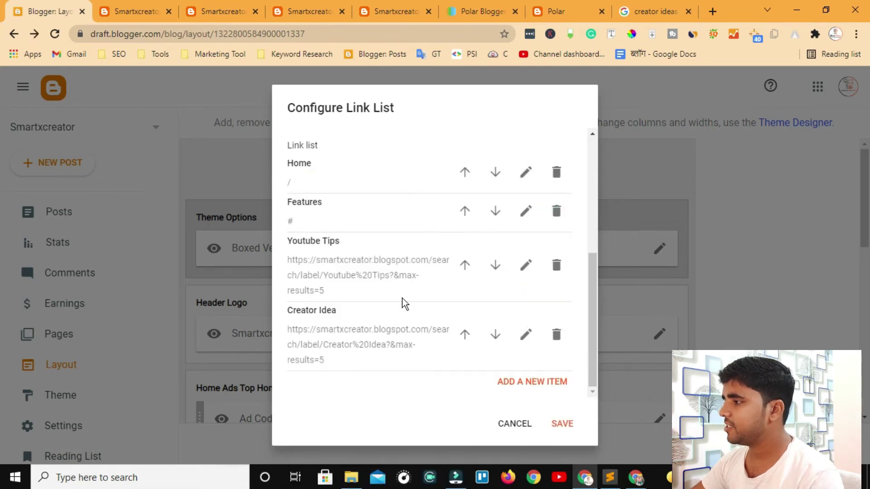
{"action": "left_click", "coordinate": [525, 211]}
{"action": "left_click_drag", "start_coordinate": [354, 285], "coordinate": [265, 293]}
{"action": "key", "text": "BackSpace"}
{"action": "key", "text": "super+v"}
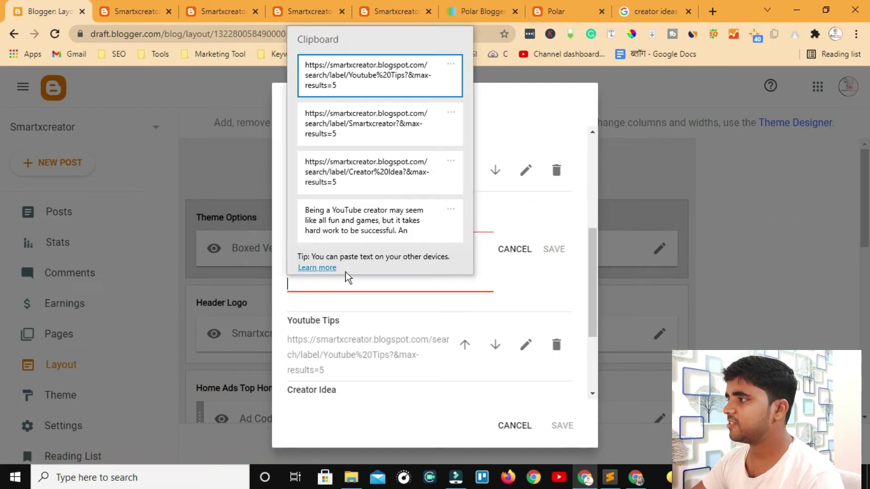
{"action": "left_click", "coordinate": [384, 134]}
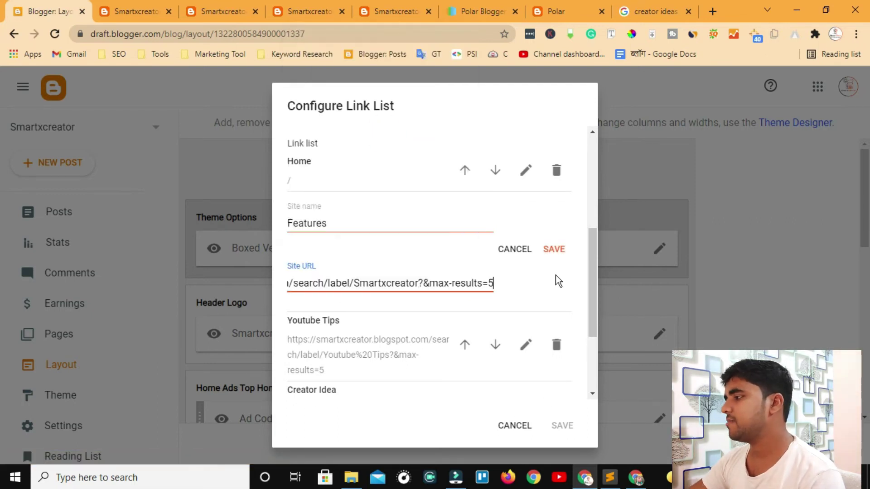
{"action": "left_click", "coordinate": [555, 249]}
{"action": "left_click", "coordinate": [561, 424]}
Reload the live blog, test the Youtube Tips and Creator Idea menu entries, and check the footer links on the home page.
{"action": "left_click", "coordinate": [138, 11]}
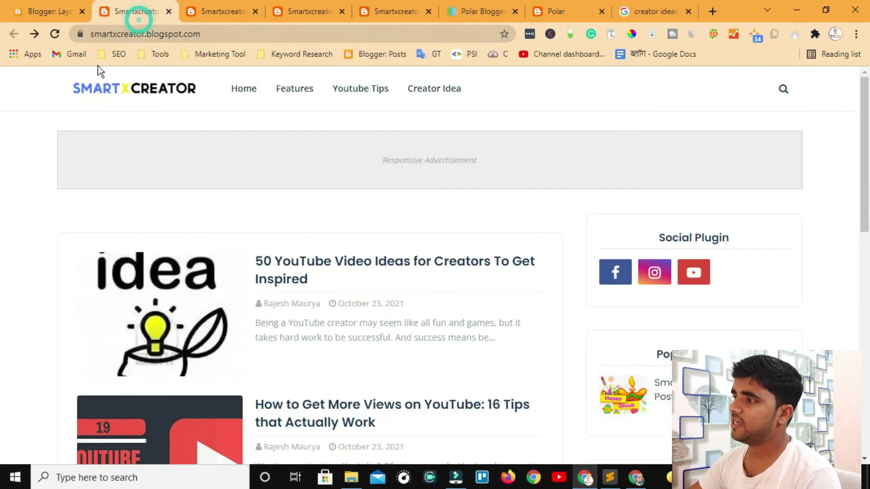
{"action": "left_click", "coordinate": [55, 34]}
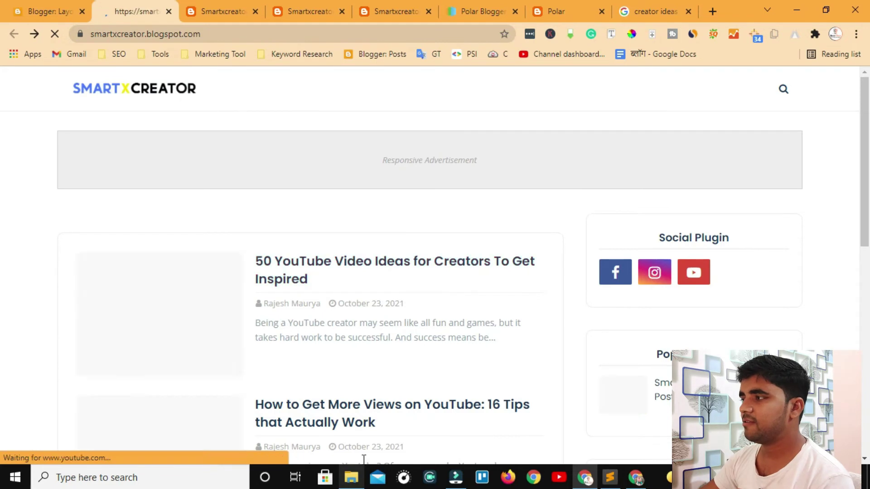
{"action": "scroll", "coordinate": [256, 306], "scroll_direction": "down", "scroll_amount": 4}
{"action": "scroll", "coordinate": [400, 162], "scroll_direction": "up", "scroll_amount": 5}
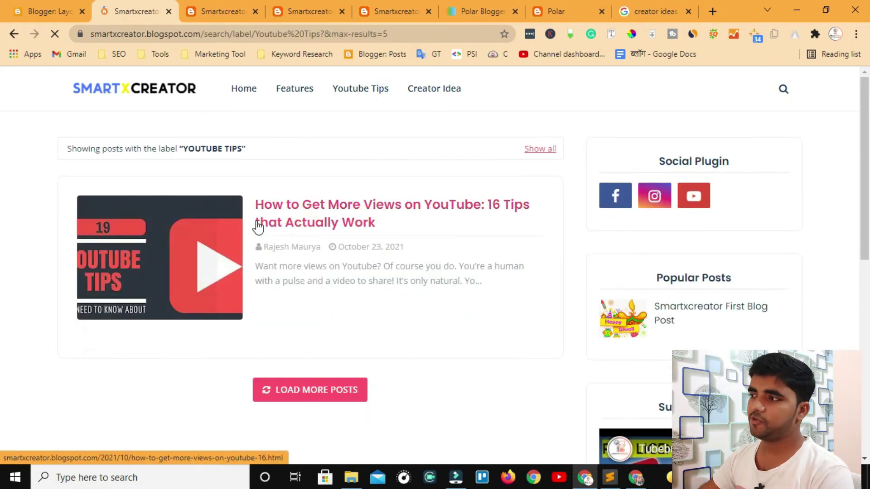
{"action": "scroll", "coordinate": [255, 335], "scroll_direction": "down", "scroll_amount": 1}
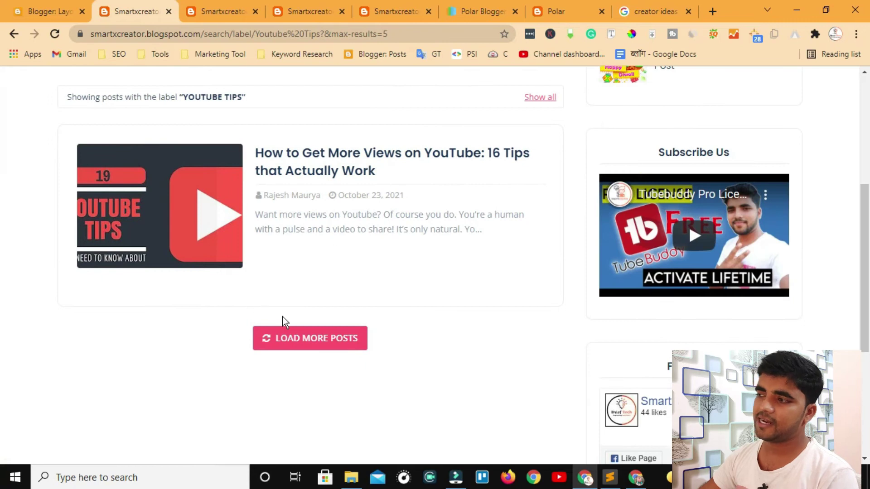
{"action": "scroll", "coordinate": [290, 330], "scroll_direction": "up", "scroll_amount": 1}
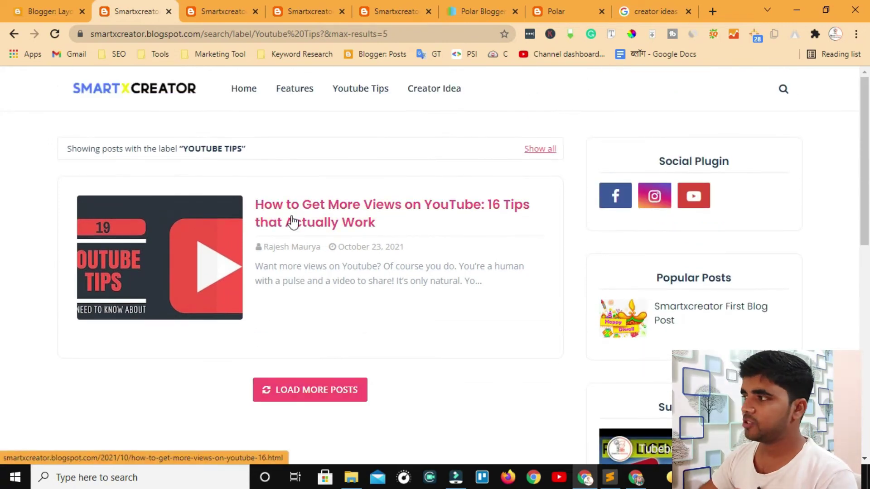
{"action": "left_click", "coordinate": [449, 90]}
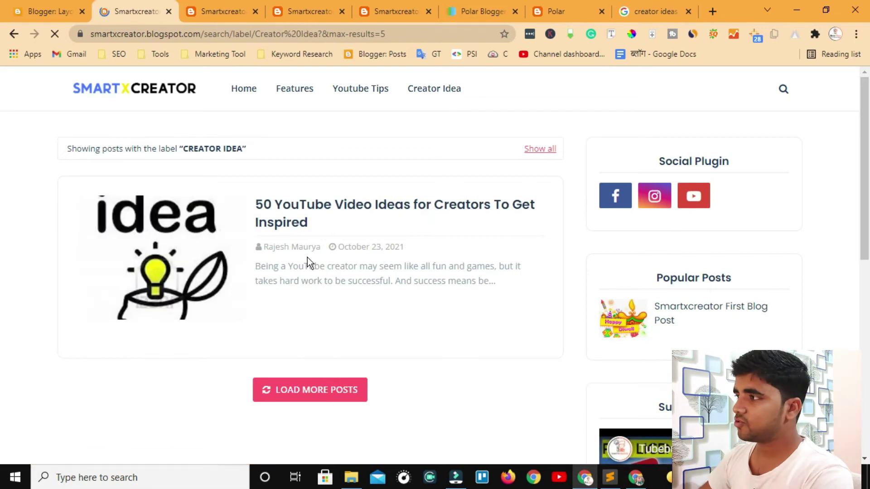
{"action": "left_click", "coordinate": [245, 89]}
{"action": "left_click", "coordinate": [130, 101]}
{"action": "scroll", "coordinate": [520, 267], "scroll_direction": "down", "scroll_amount": 1}
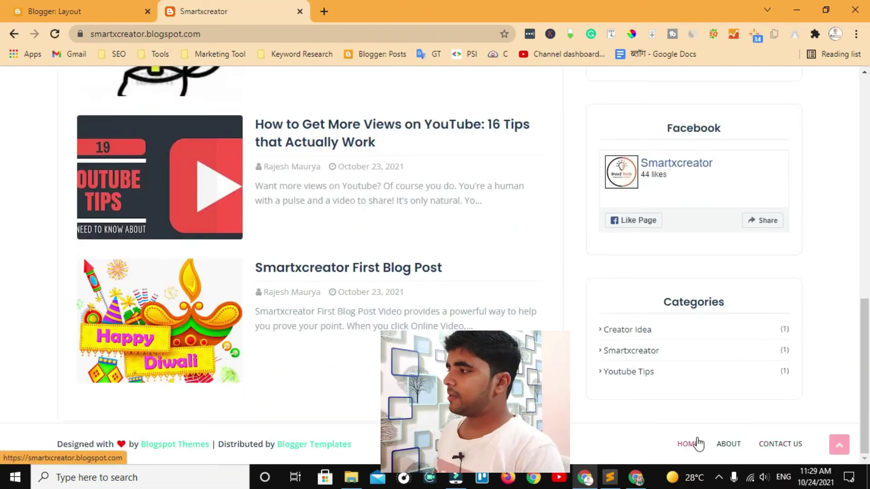
{"action": "scroll", "coordinate": [404, 308], "scroll_direction": "up", "scroll_amount": 10}
{"action": "scroll", "coordinate": [789, 366], "scroll_direction": "down", "scroll_amount": 3}
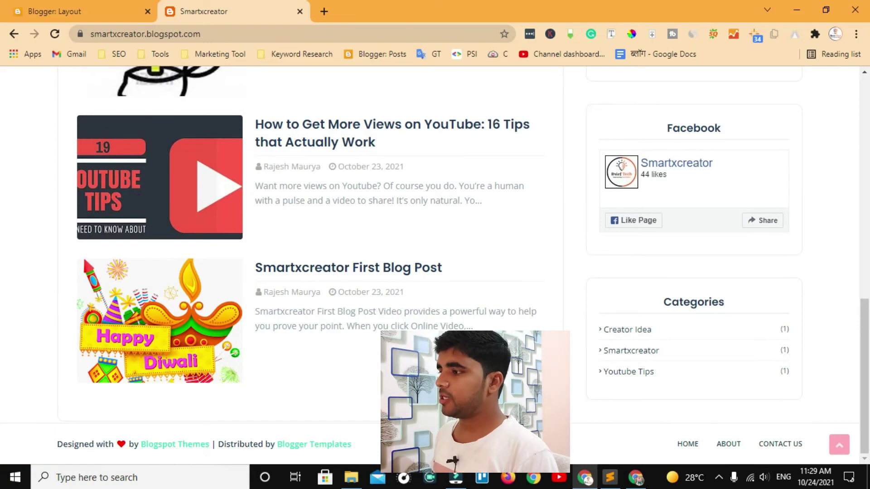
Create a new Blogger page titled "About Us" and enter "About Us" as its body text.
{"action": "left_click", "coordinate": [81, 13]}
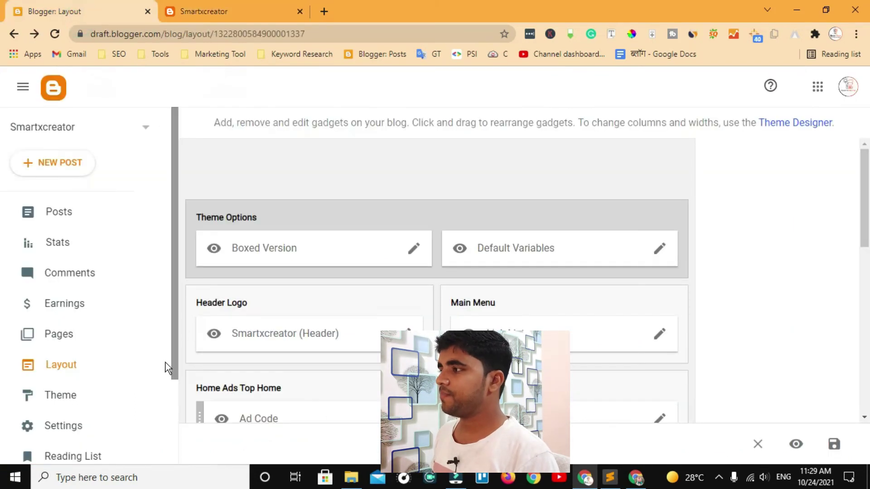
{"action": "left_click", "coordinate": [78, 344]}
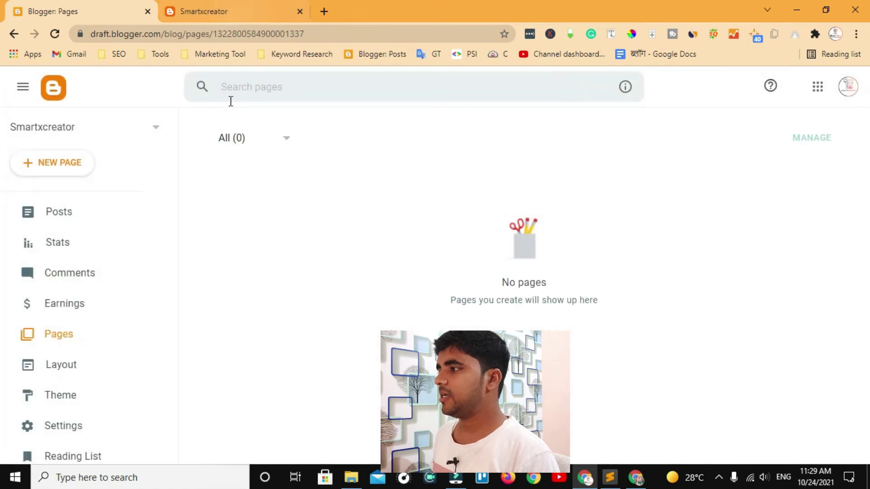
{"action": "left_click", "coordinate": [70, 162]}
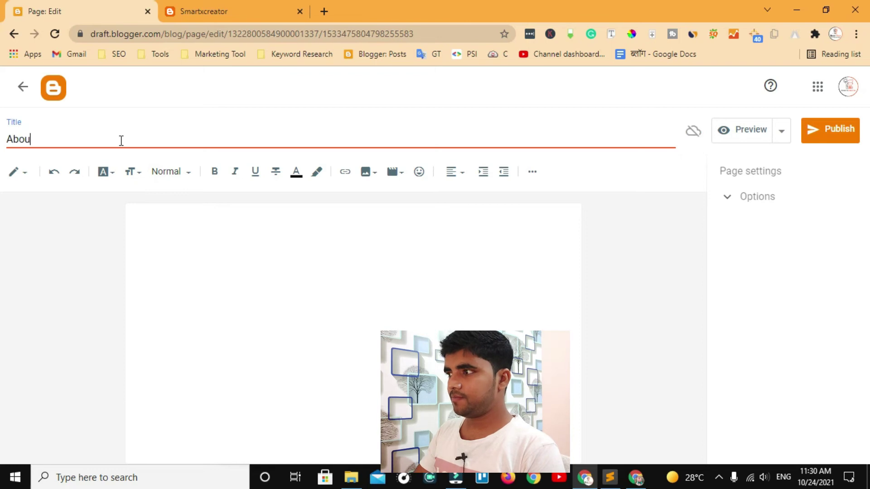
{"action": "type", "text": "About Us"}
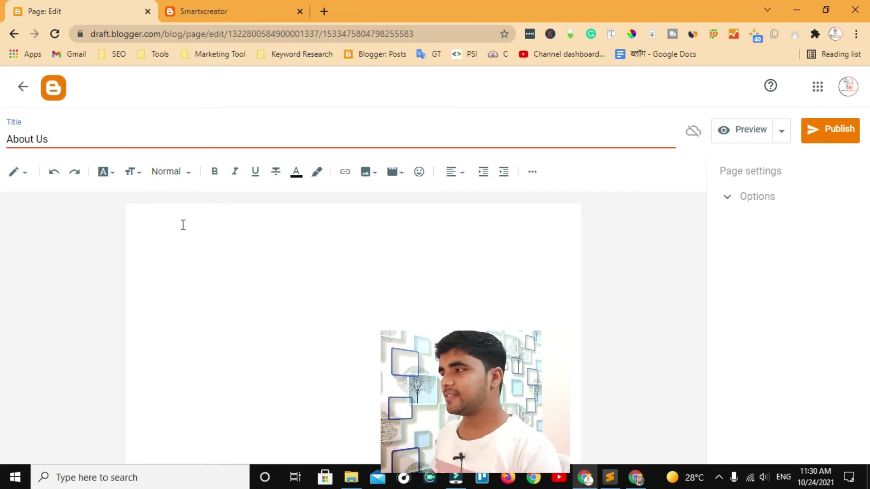
{"action": "left_click", "coordinate": [213, 215]}
{"action": "left_click_drag", "start_coordinate": [7, 132], "coordinate": [5, 138]}
{"action": "left_click", "coordinate": [215, 283]}
{"action": "type", "text": "About Us"}
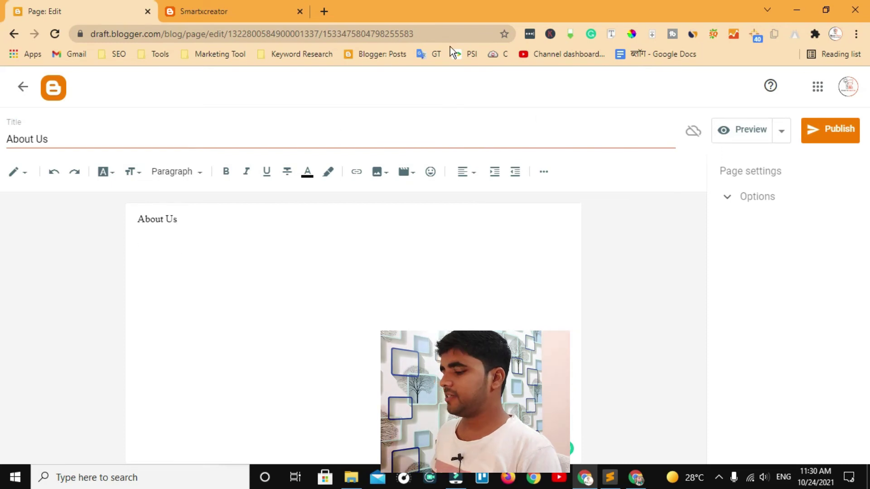
Copy the heading and introduction from briefblogging.com/p/about-us0-briefbloggingcom.html in a new tab and paste them into the page body.
{"action": "left_click", "coordinate": [322, 11]}
{"action": "type", "text": "briefblogging.com/p/about-us0-briefbloggingcom.html"}
{"action": "key", "text": "Return"}
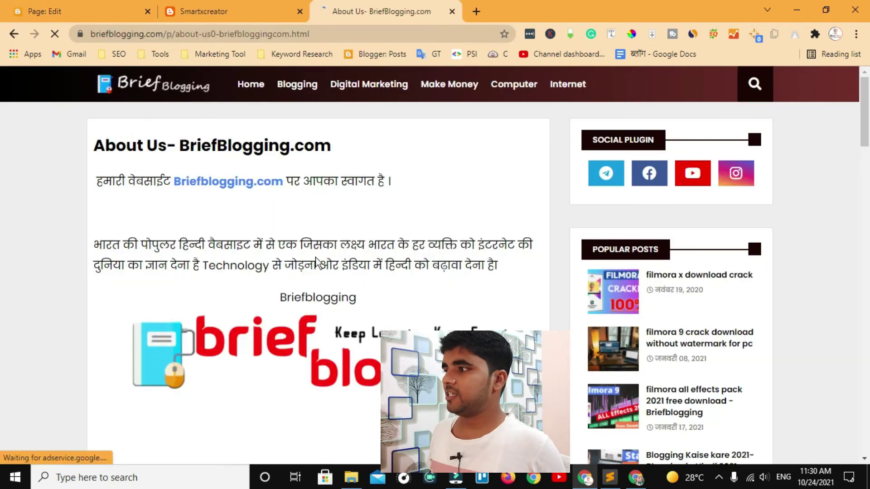
{"action": "left_click_drag", "start_coordinate": [102, 150], "coordinate": [503, 271]}
{"action": "right_click", "coordinate": [442, 245]}
{"action": "left_click", "coordinate": [458, 248]}
{"action": "left_click", "coordinate": [72, 12]}
{"action": "right_click", "coordinate": [217, 250]}
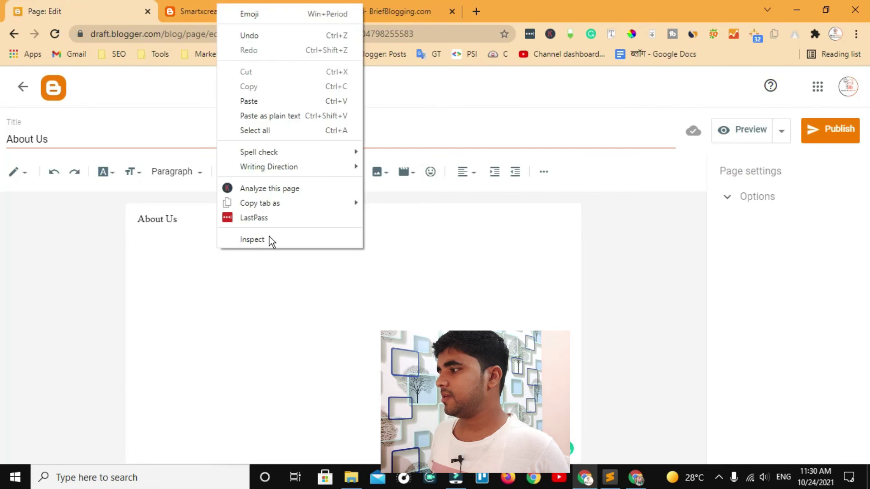
{"action": "left_click", "coordinate": [263, 102]}
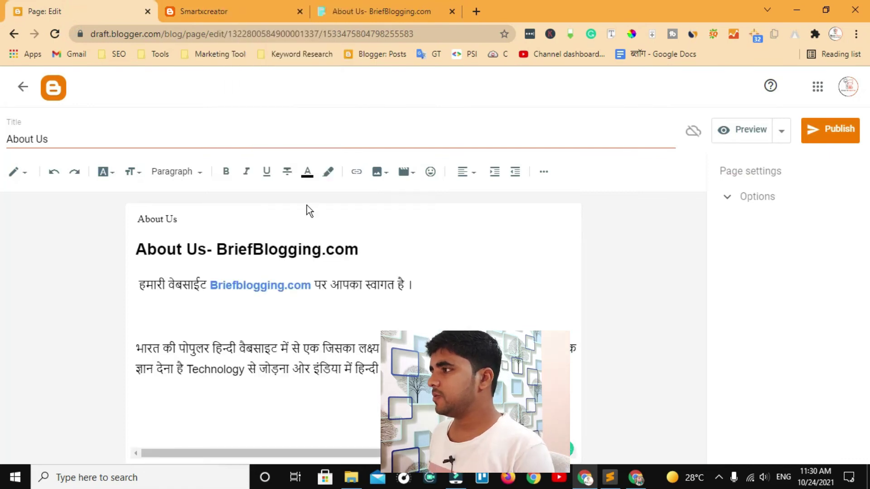
Compare the pasted text with the Brief Blogging source page and publish the About Us page.
{"action": "left_click", "coordinate": [383, 11]}
{"action": "left_click", "coordinate": [83, 13]}
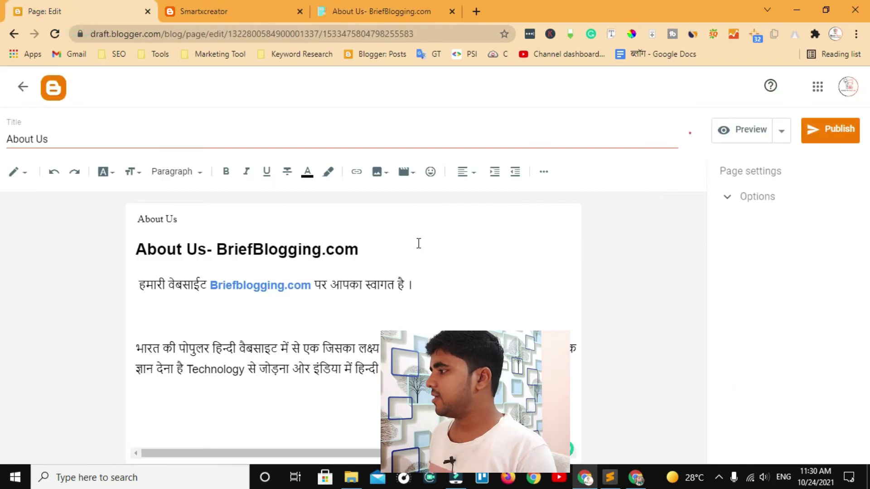
{"action": "left_click", "coordinate": [829, 133]}
{"action": "left_click", "coordinate": [488, 295]}
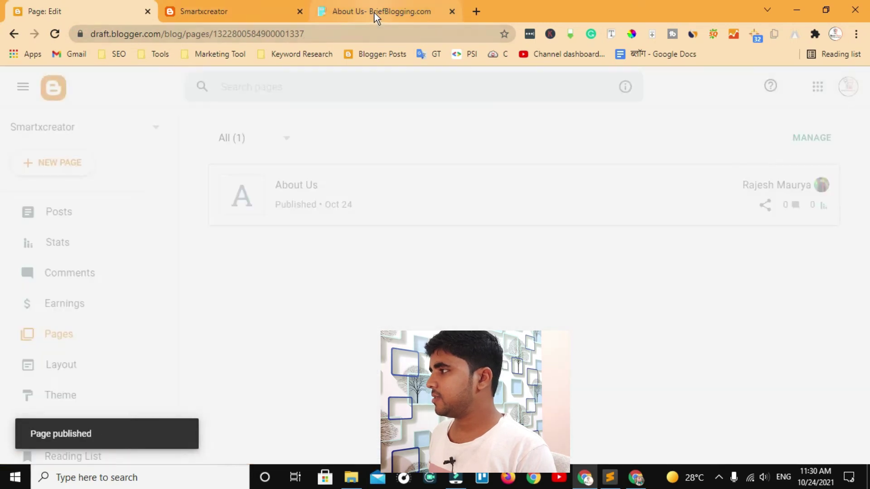
Dismiss the notification request on the Brief Blogging site, open its Contact us page from the footer and examine the page address.
{"action": "left_click", "coordinate": [374, 18]}
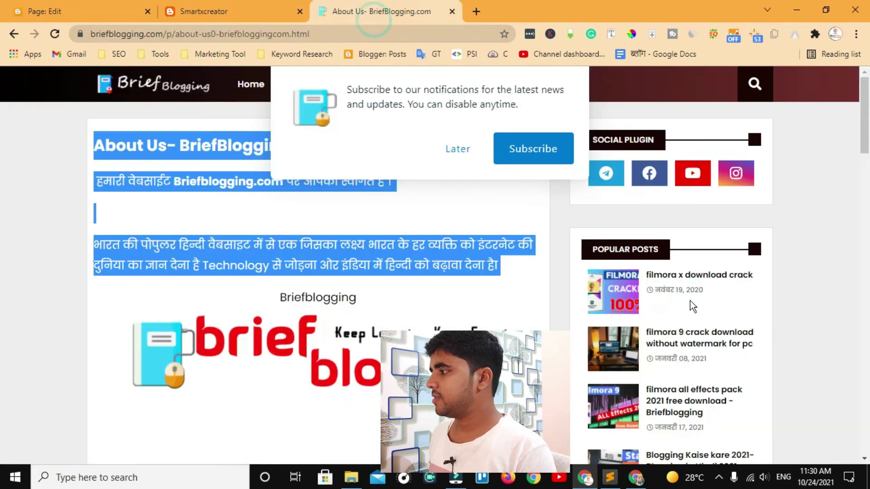
{"action": "left_click", "coordinate": [457, 147]}
{"action": "scroll", "coordinate": [656, 385], "scroll_direction": "down", "scroll_amount": 20}
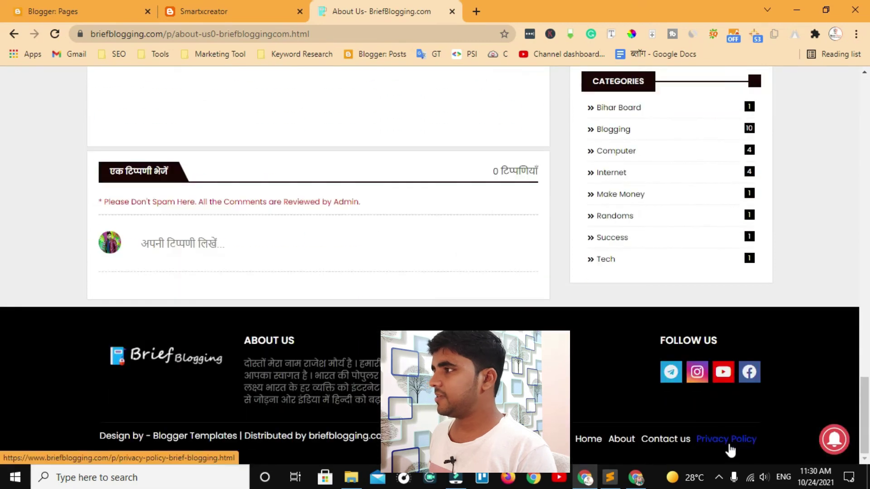
{"action": "left_click", "coordinate": [664, 438]}
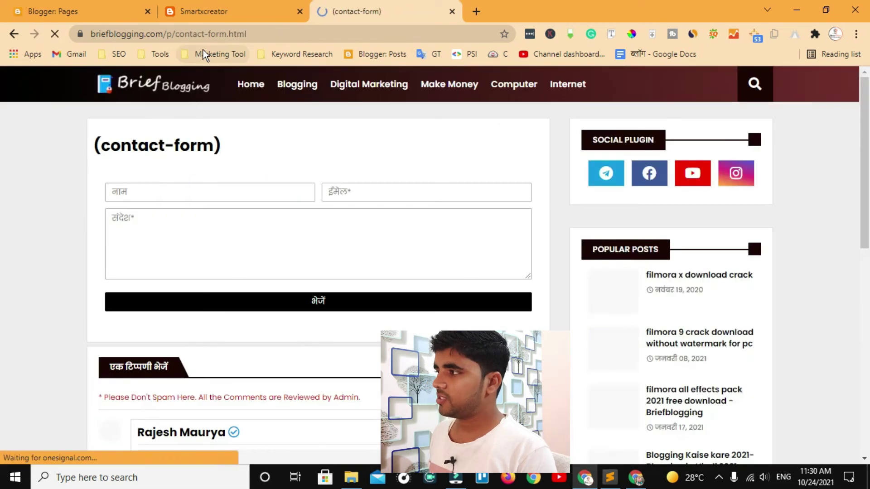
{"action": "left_click", "coordinate": [282, 32]}
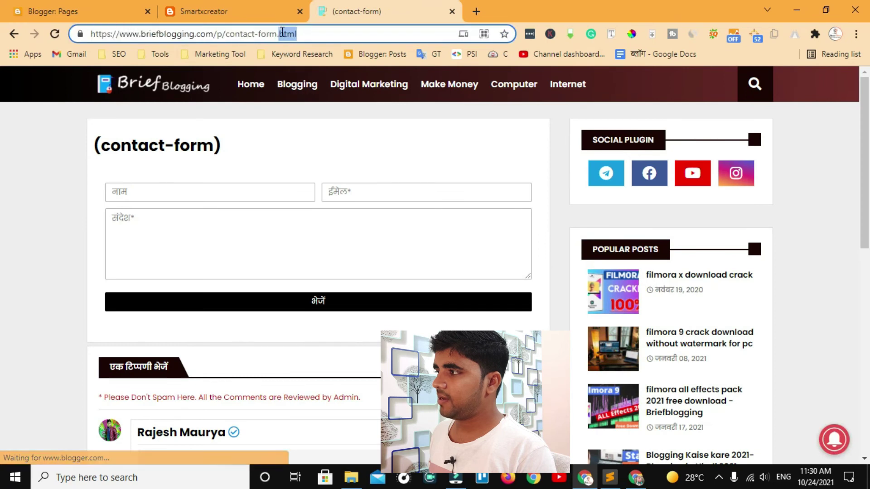
{"action": "key", "text": "ctrl+1"}
Test the About link in the live blog's footer and close the page it opens.
{"action": "left_click", "coordinate": [255, 7]}
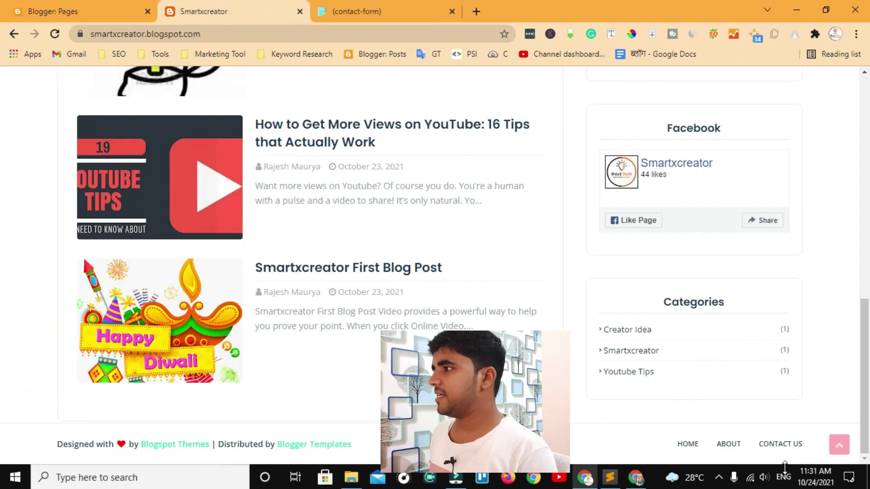
{"action": "left_click", "coordinate": [729, 445]}
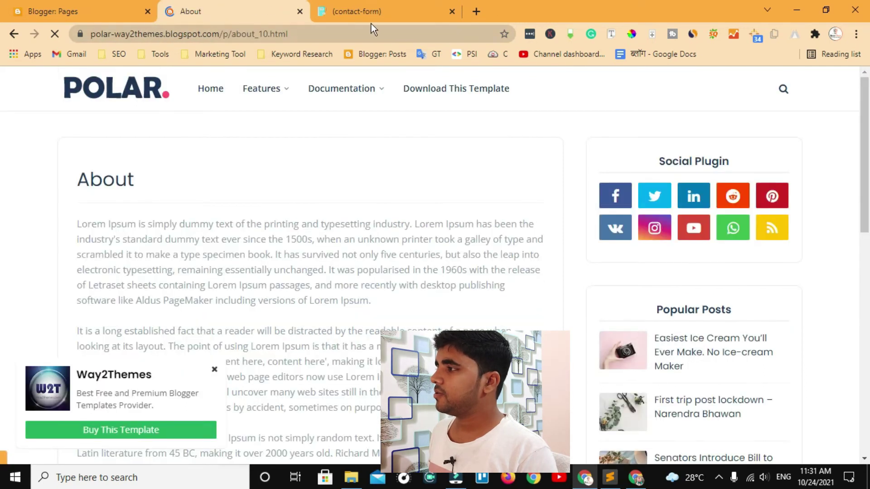
{"action": "left_click", "coordinate": [300, 11]}
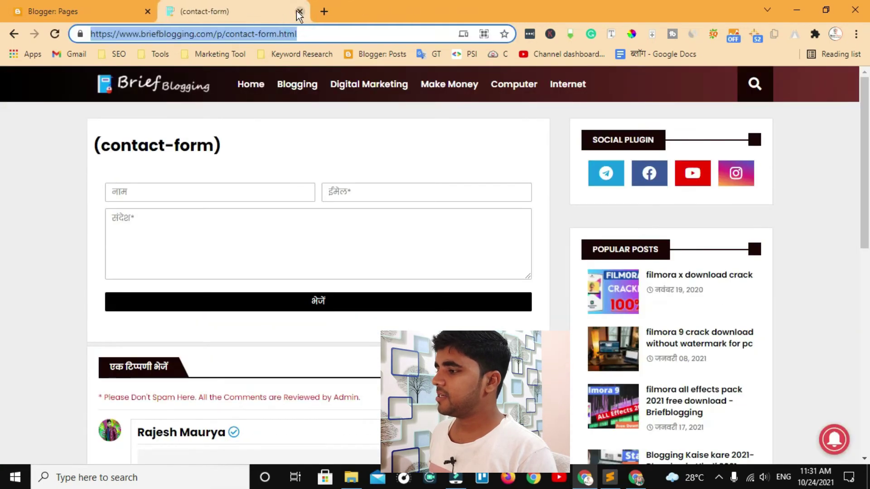